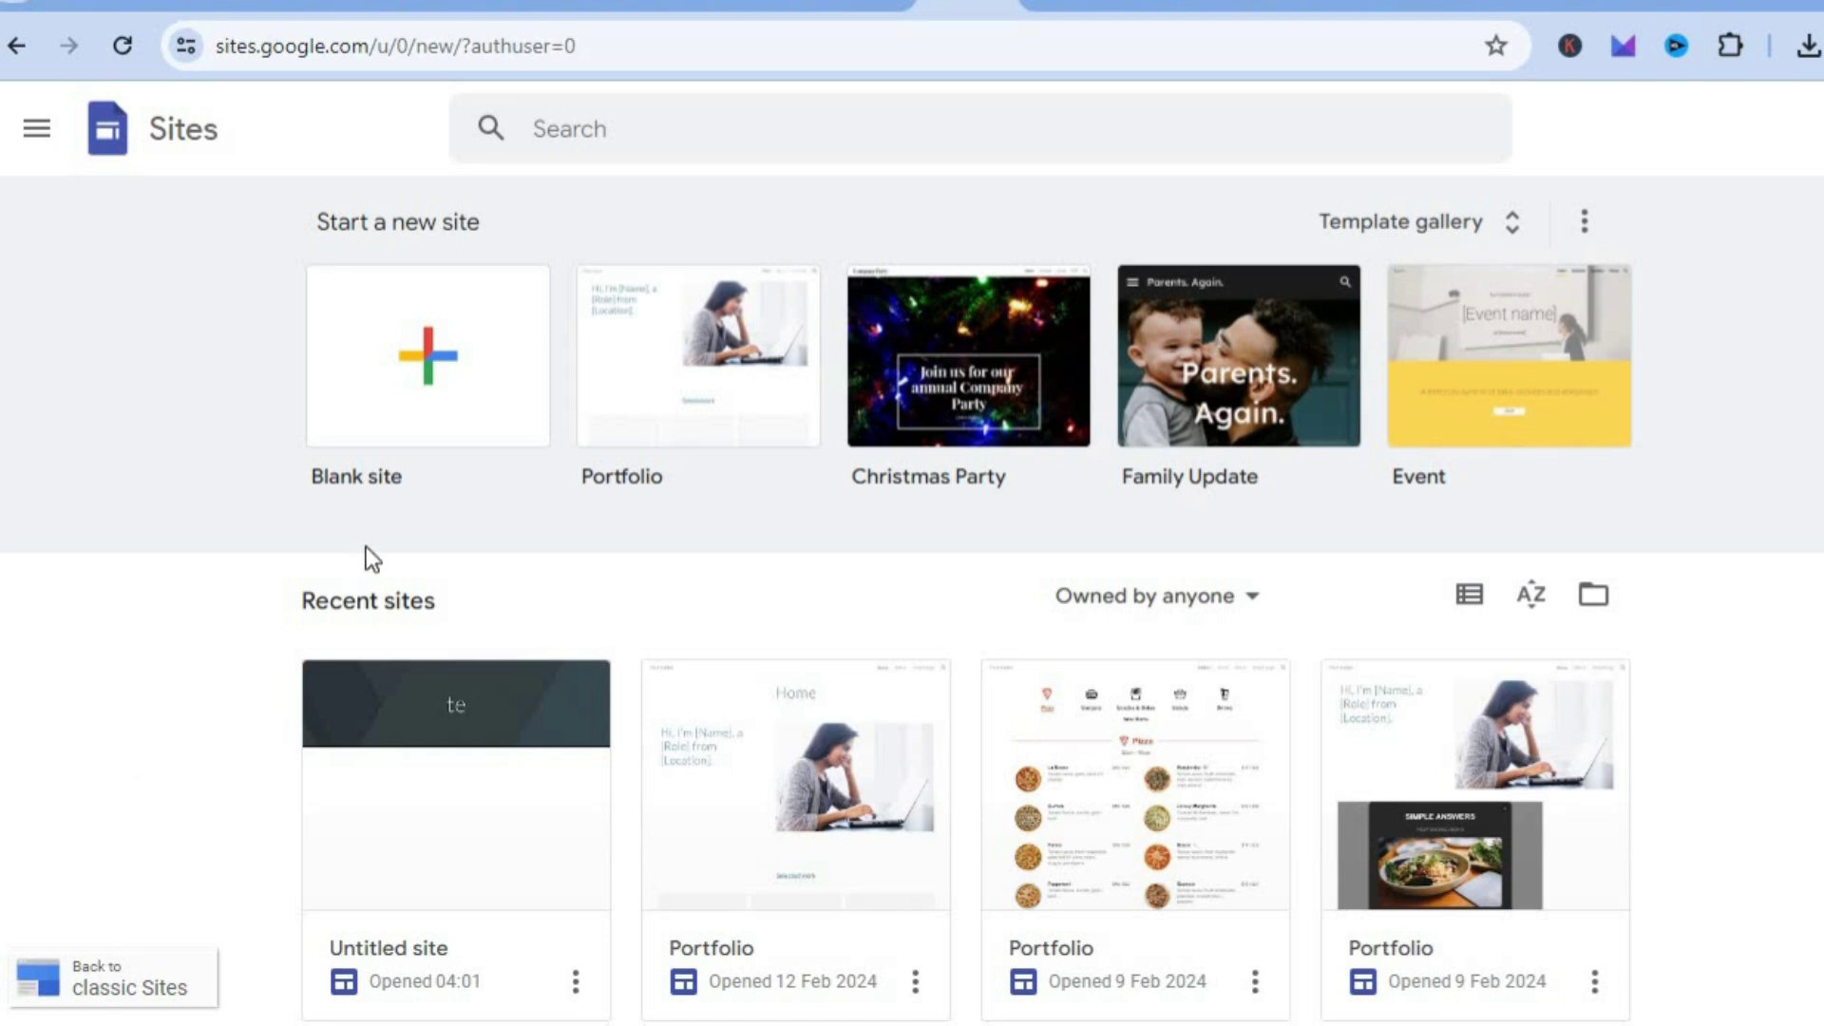
# - Open the untitled Google Sites site titled Test Ebook, then switch to the Stripe dashboard
pyautogui.click(397, 439)
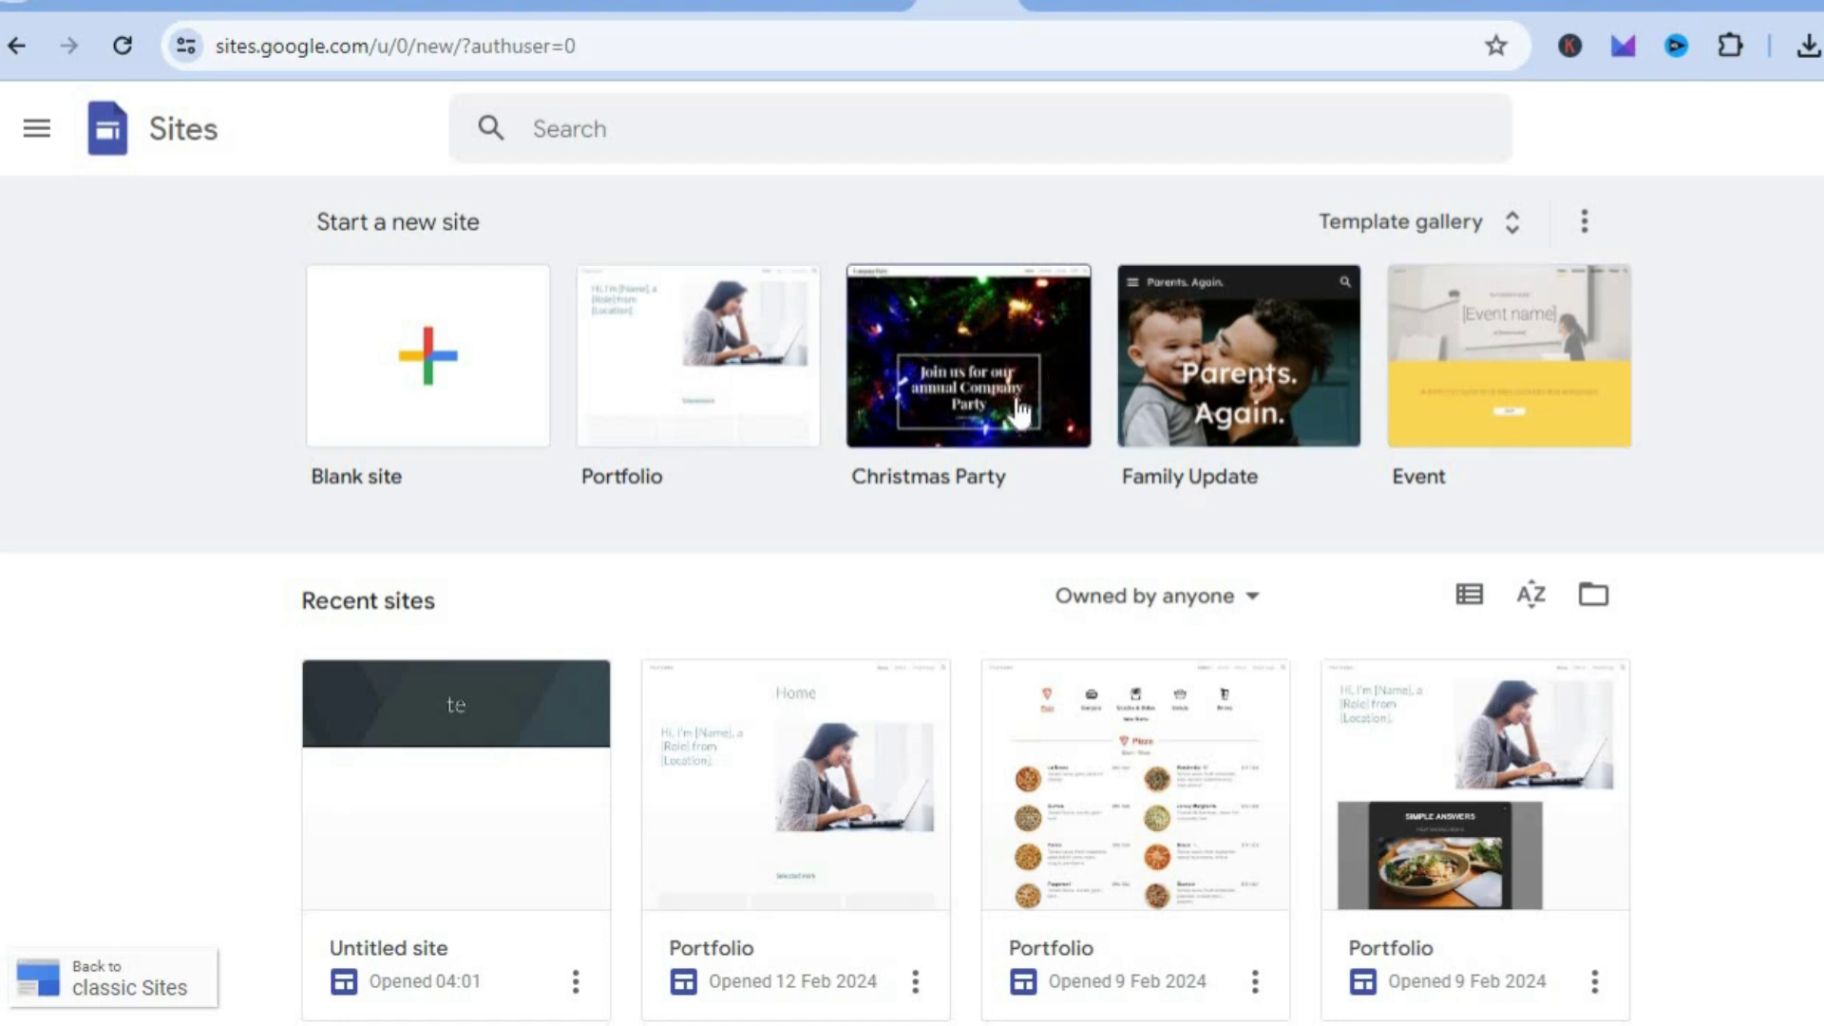
pyautogui.click(479, 724)
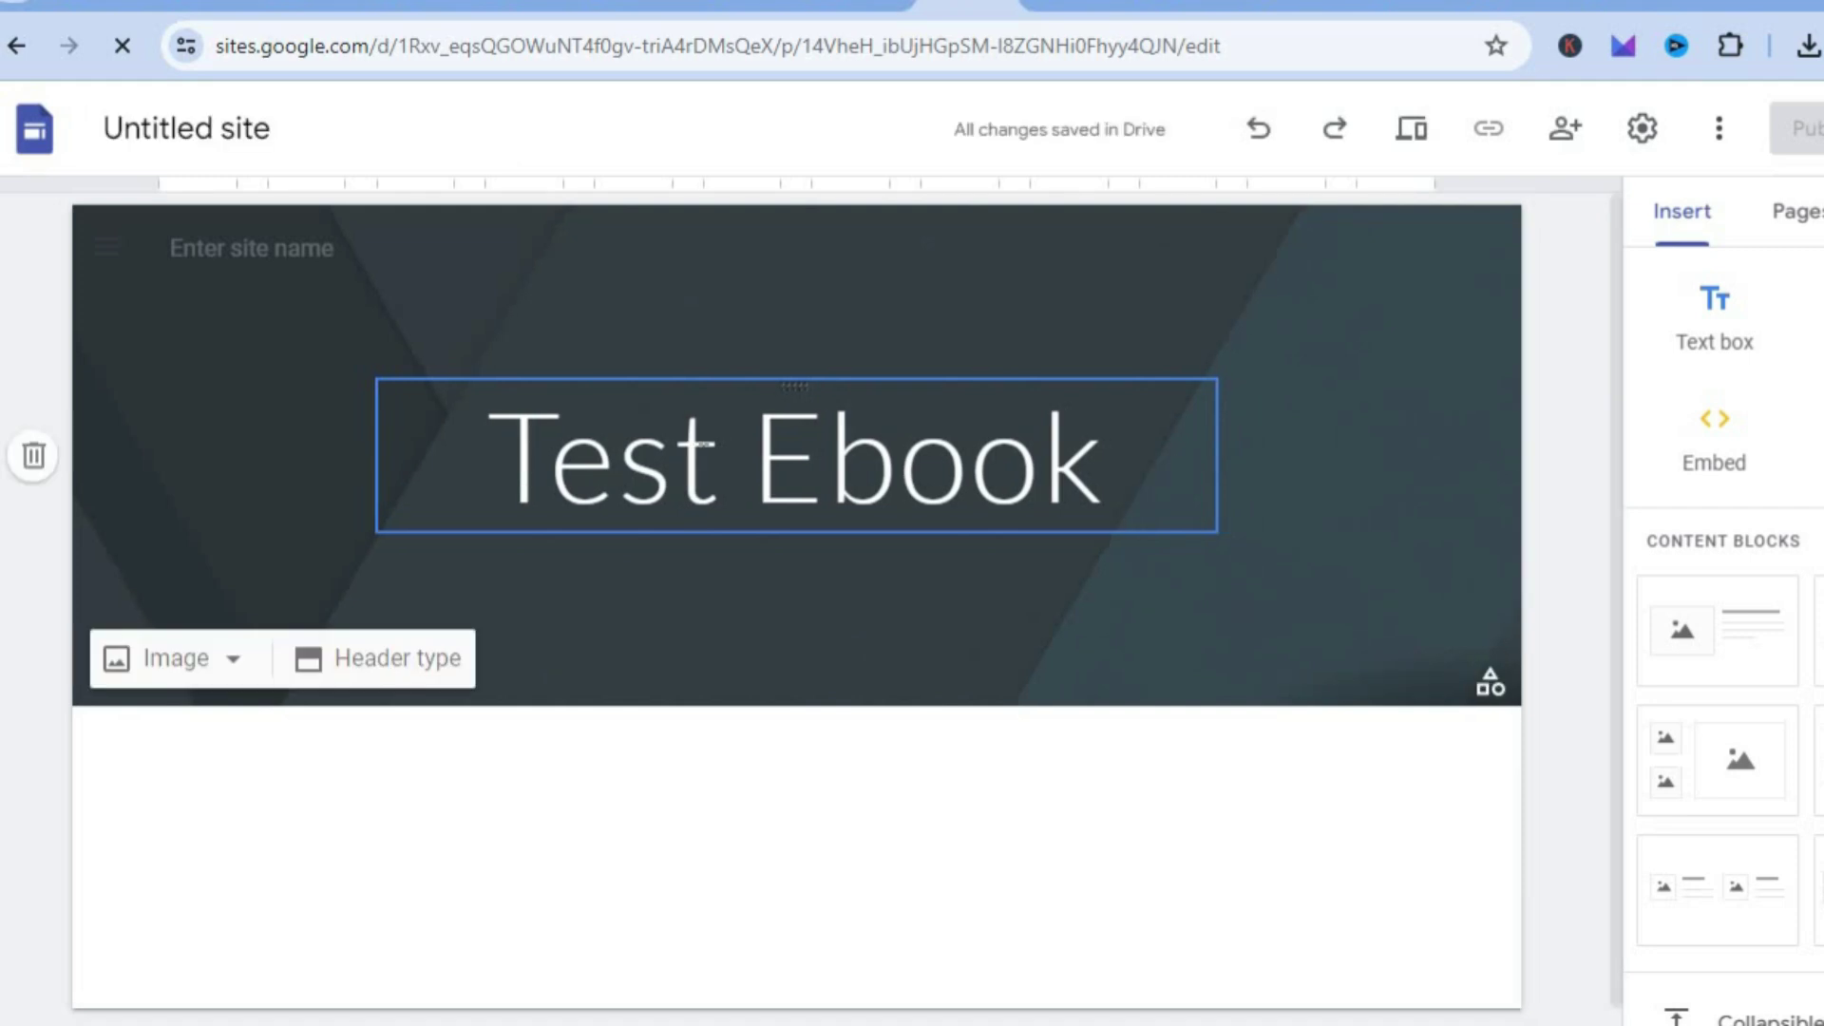
pyautogui.click(796, 456)
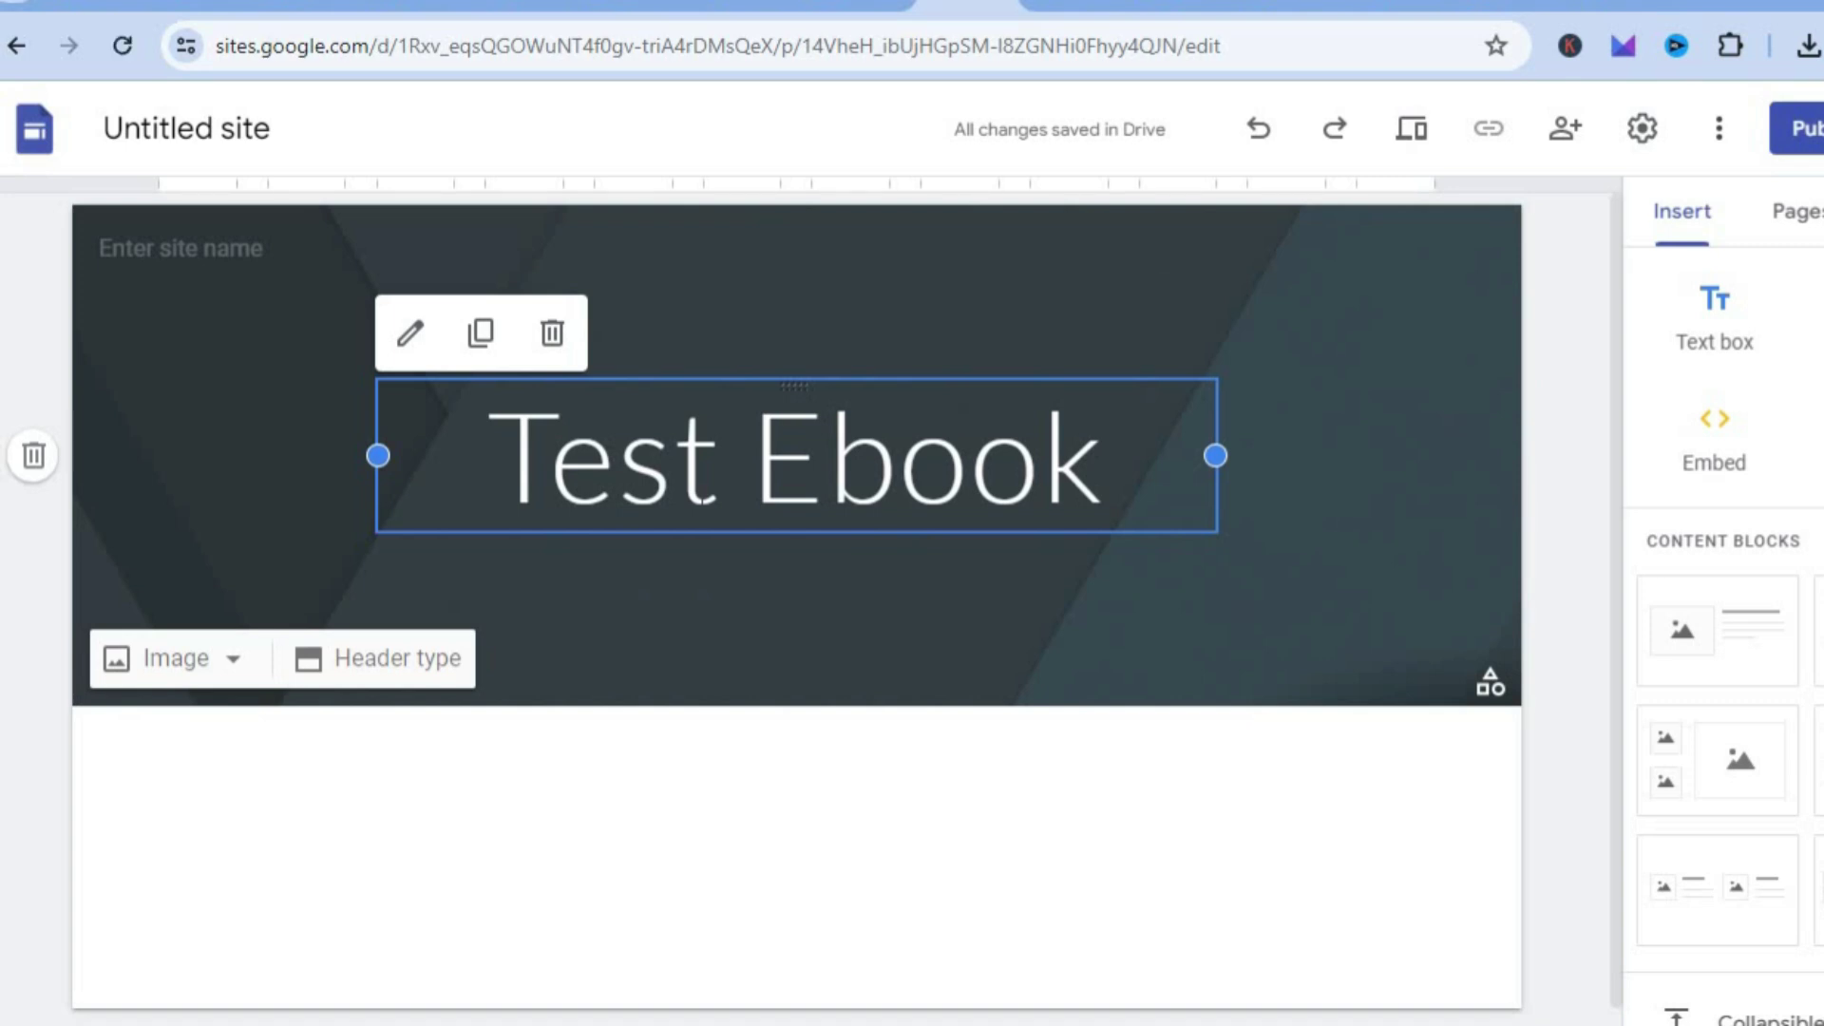
pyautogui.moveTo(285, 270)
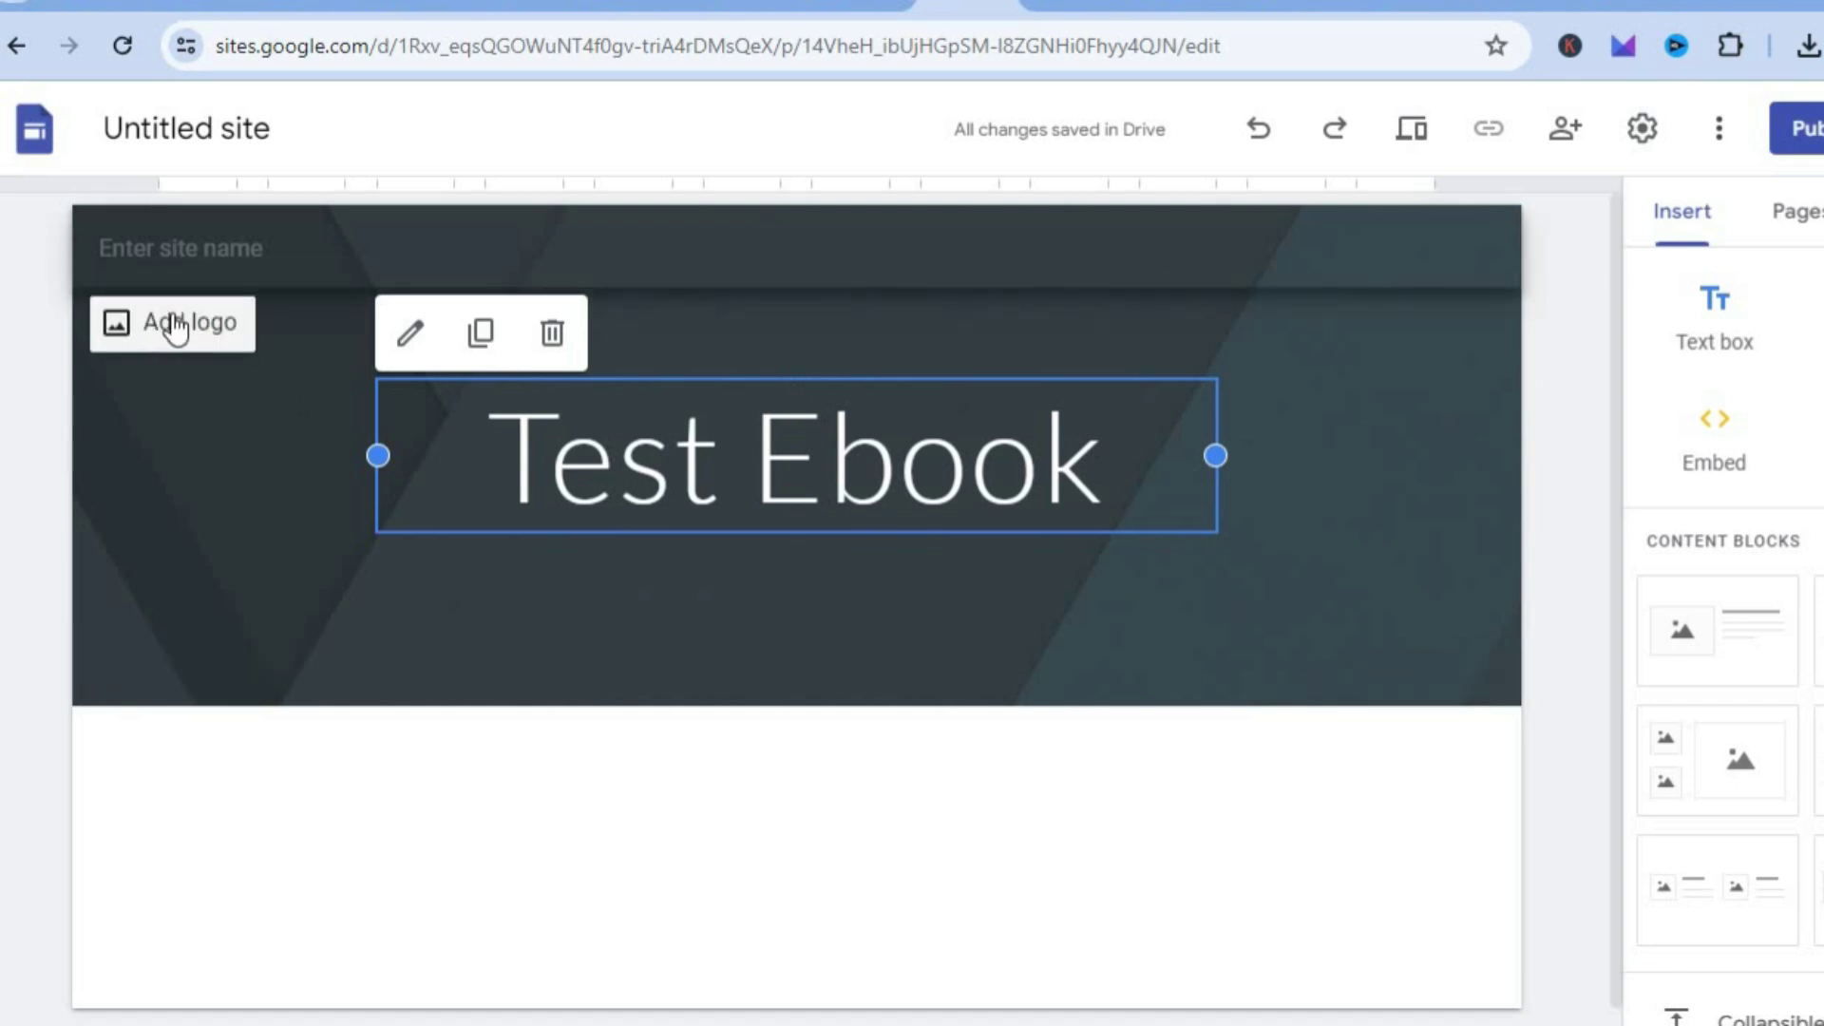
pyautogui.moveTo(313, 558)
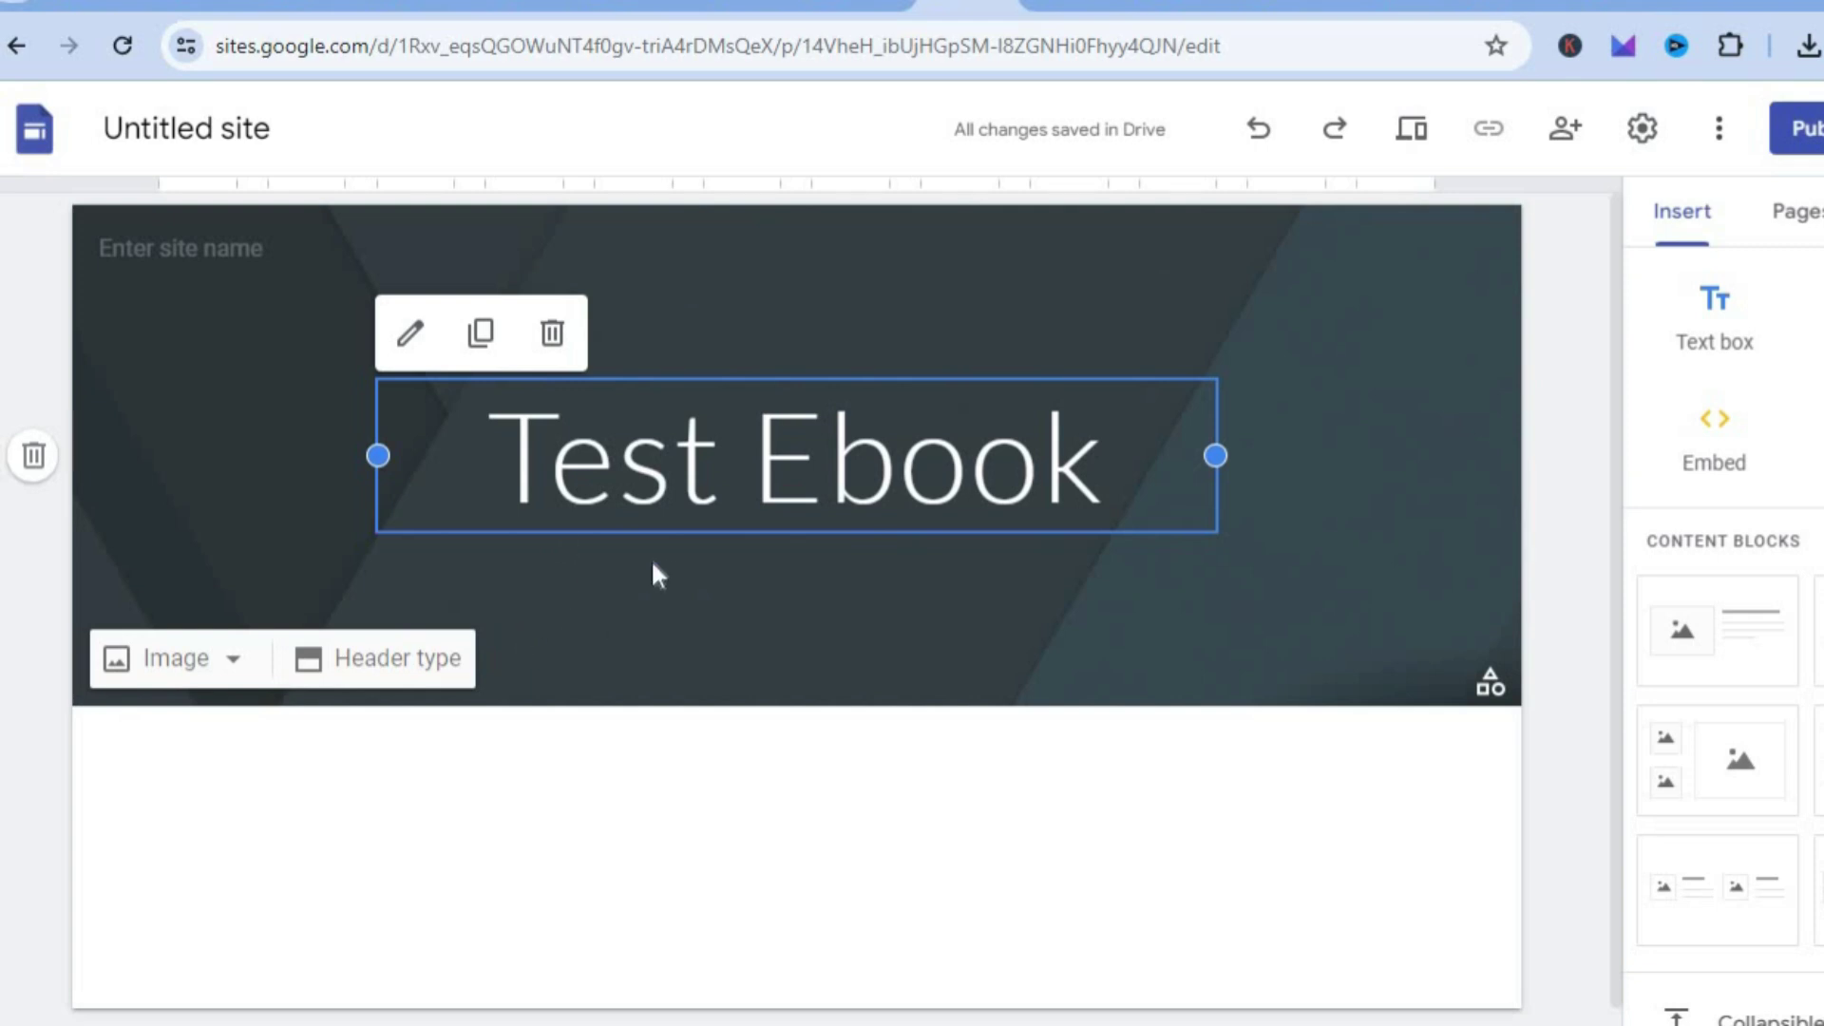
pyautogui.click(571, 841)
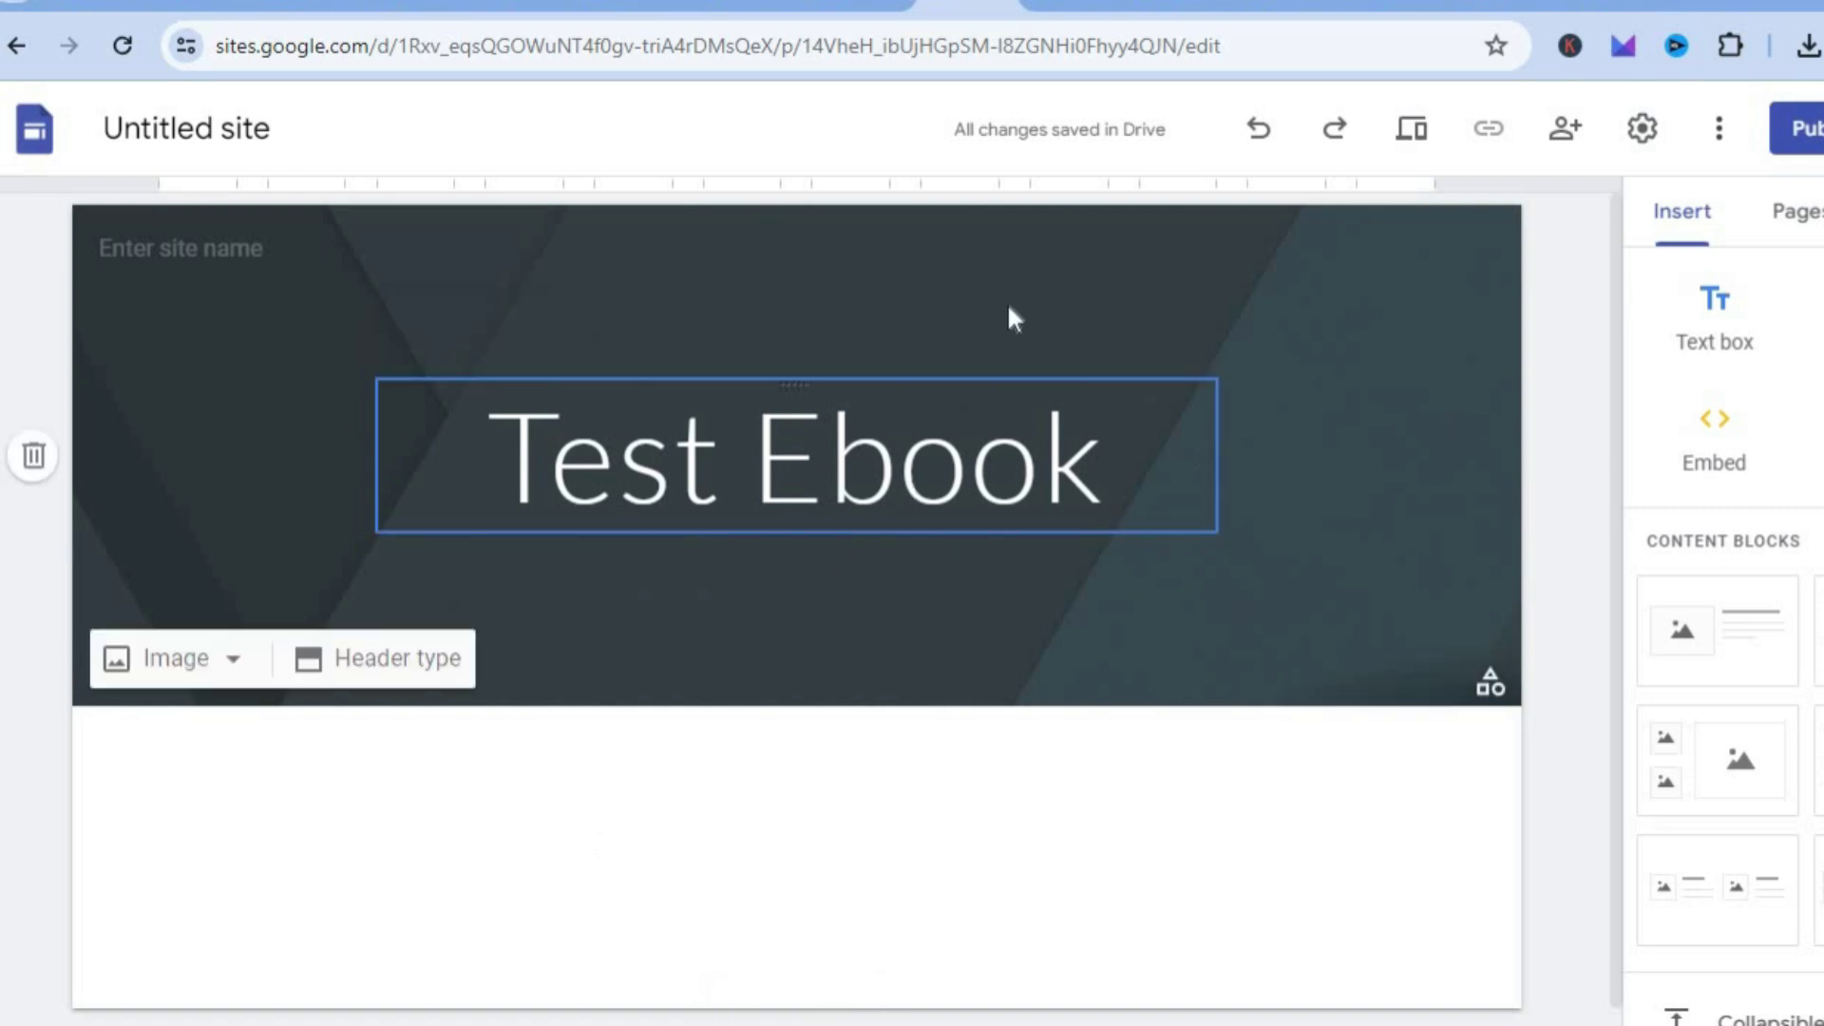
pyautogui.click(1052, 2)
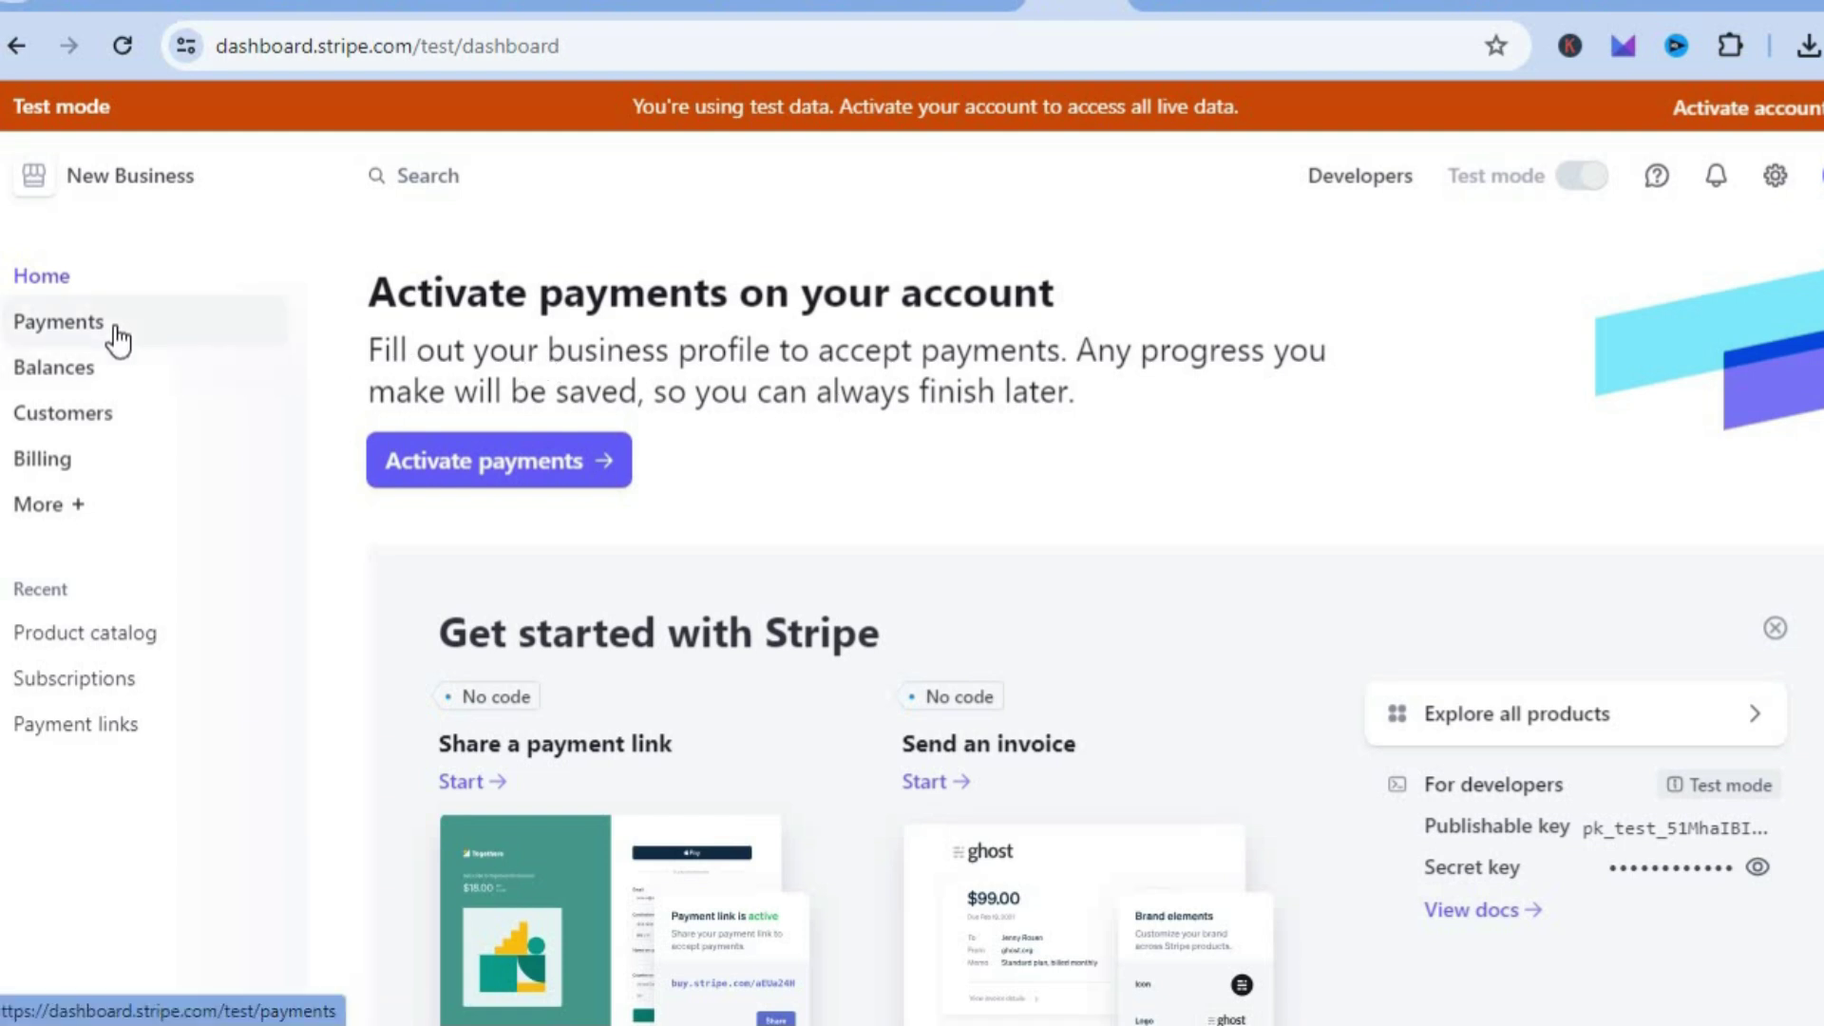
# - From the Payments page, start a new payment link with Create a payment link
pyautogui.click(59, 322)
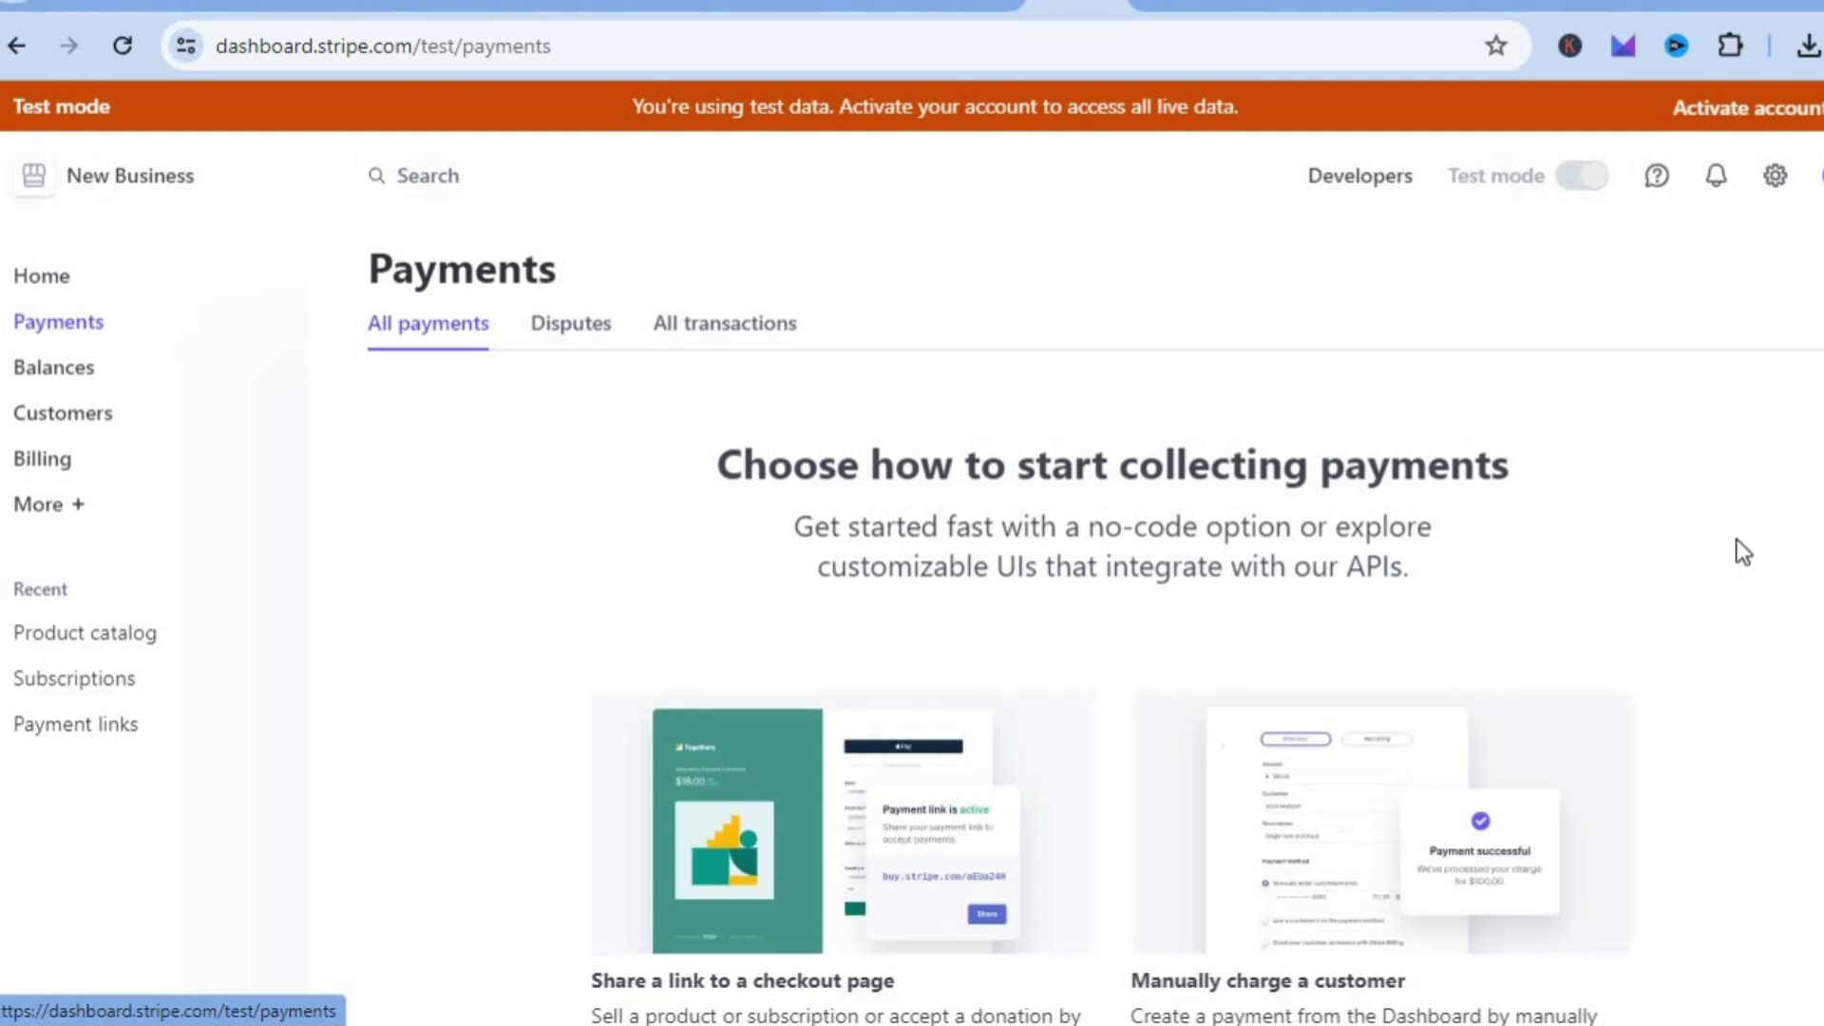
pyautogui.scroll(-4, 1111, 570)
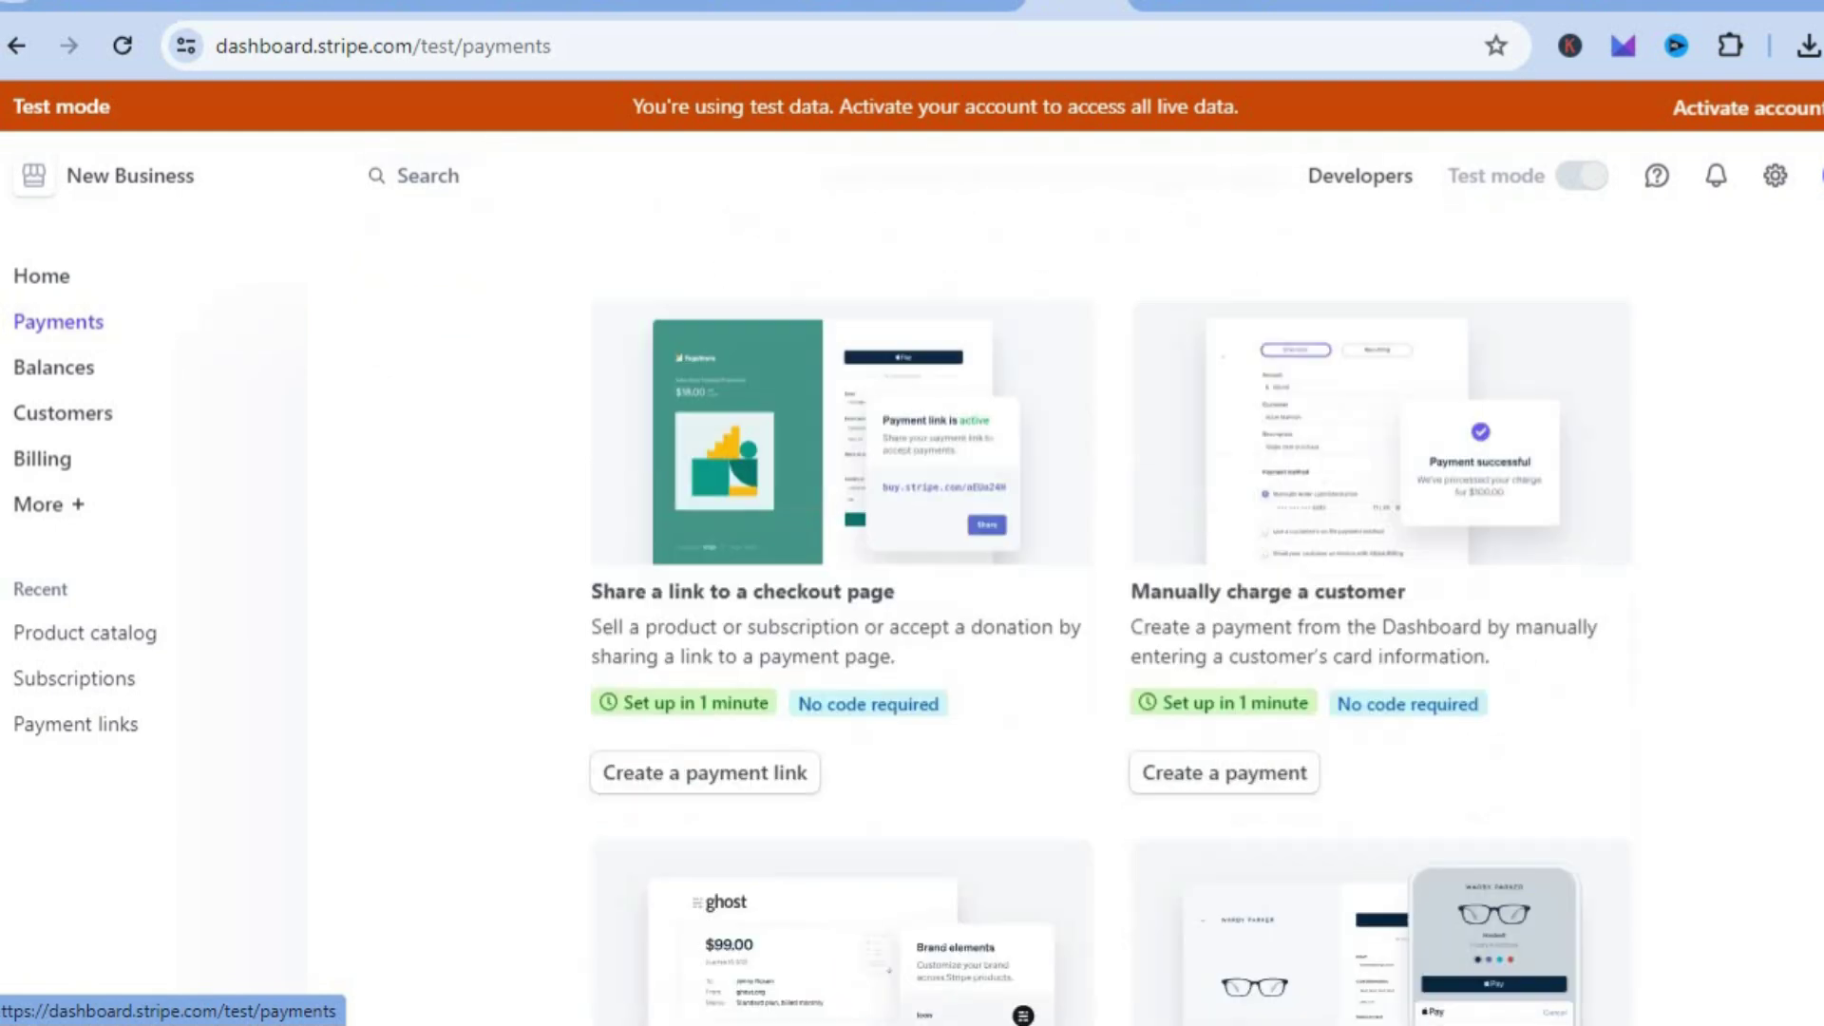
pyautogui.scroll(-1, 1513, 590)
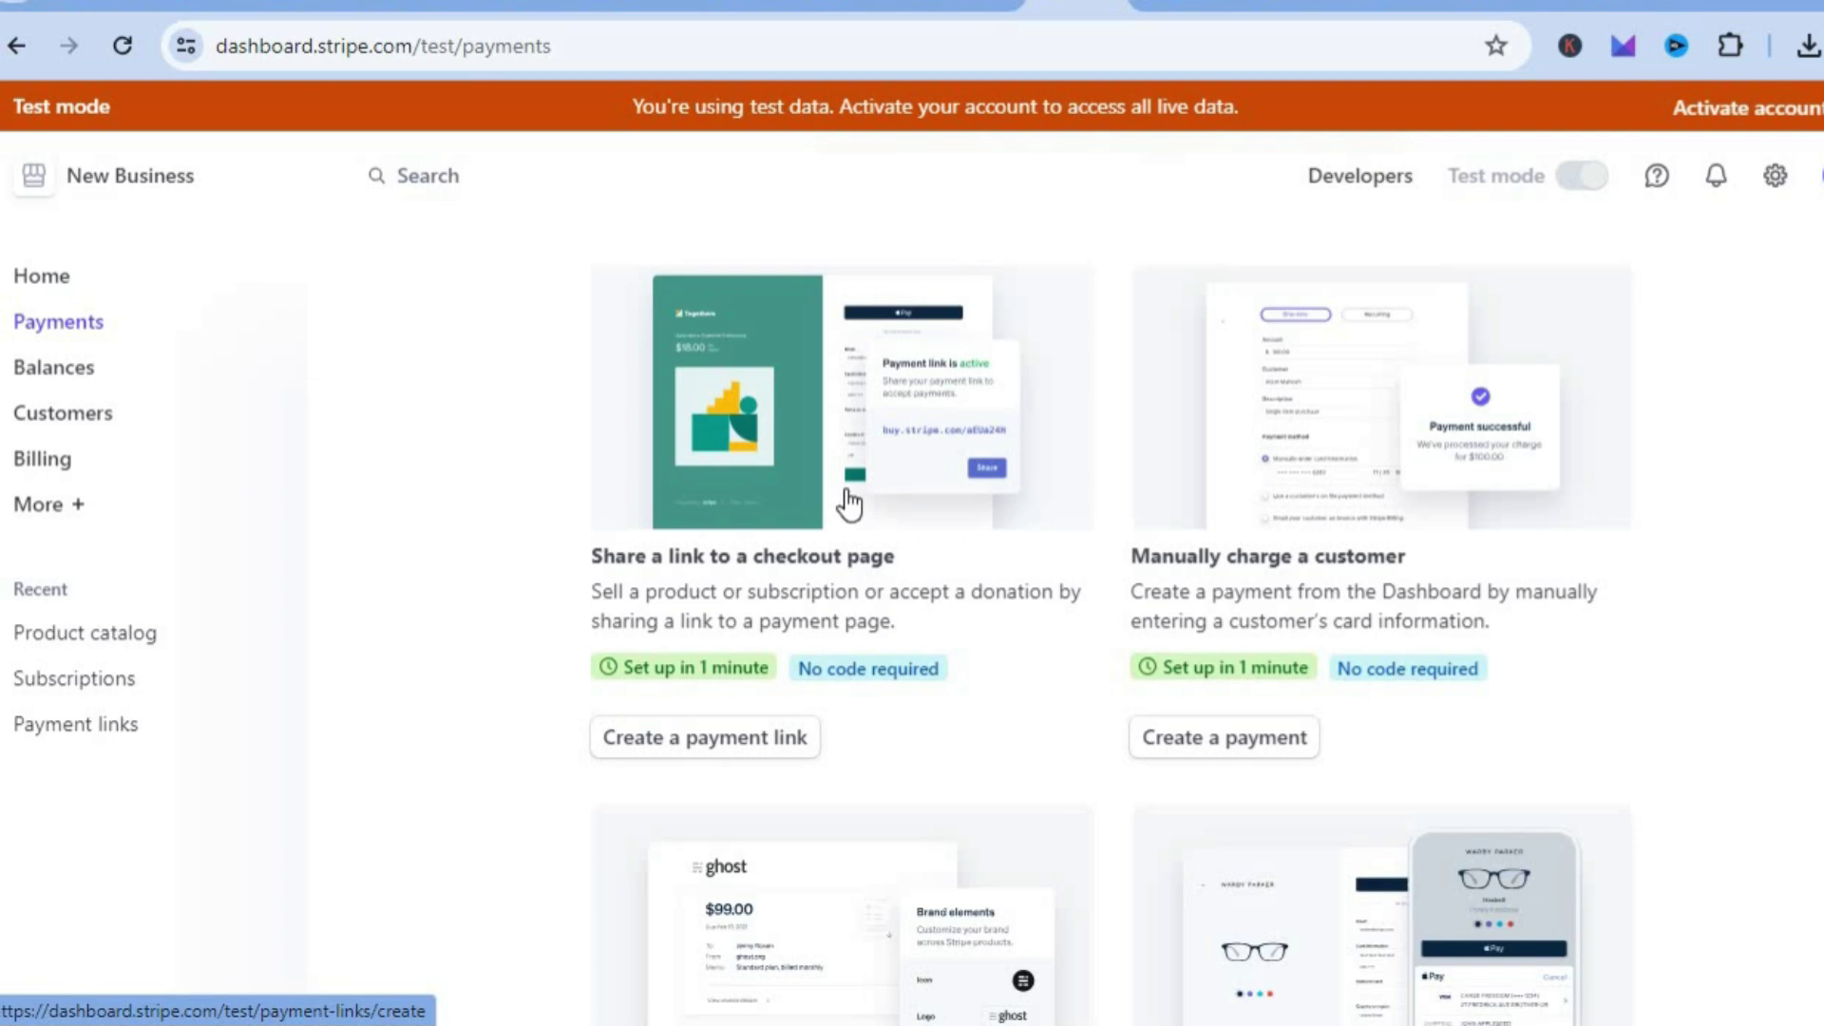
pyautogui.scroll(-3, 1109, 594)
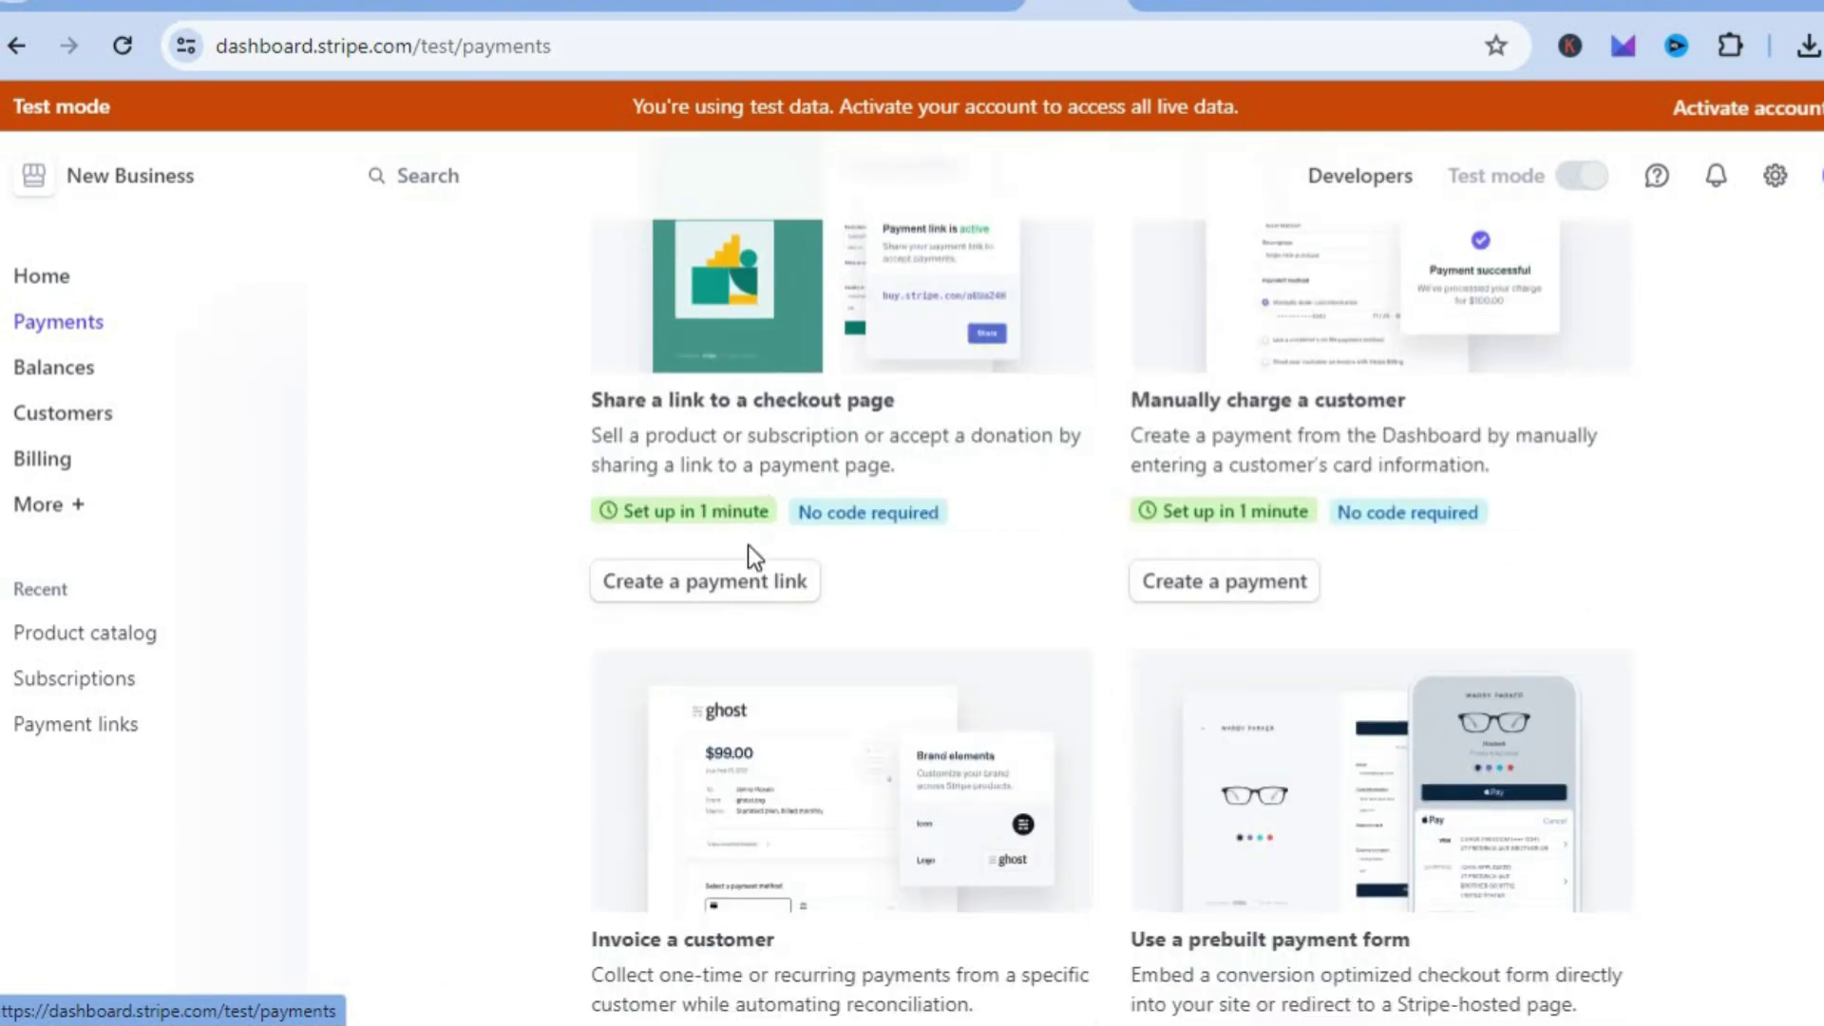
pyautogui.click(727, 595)
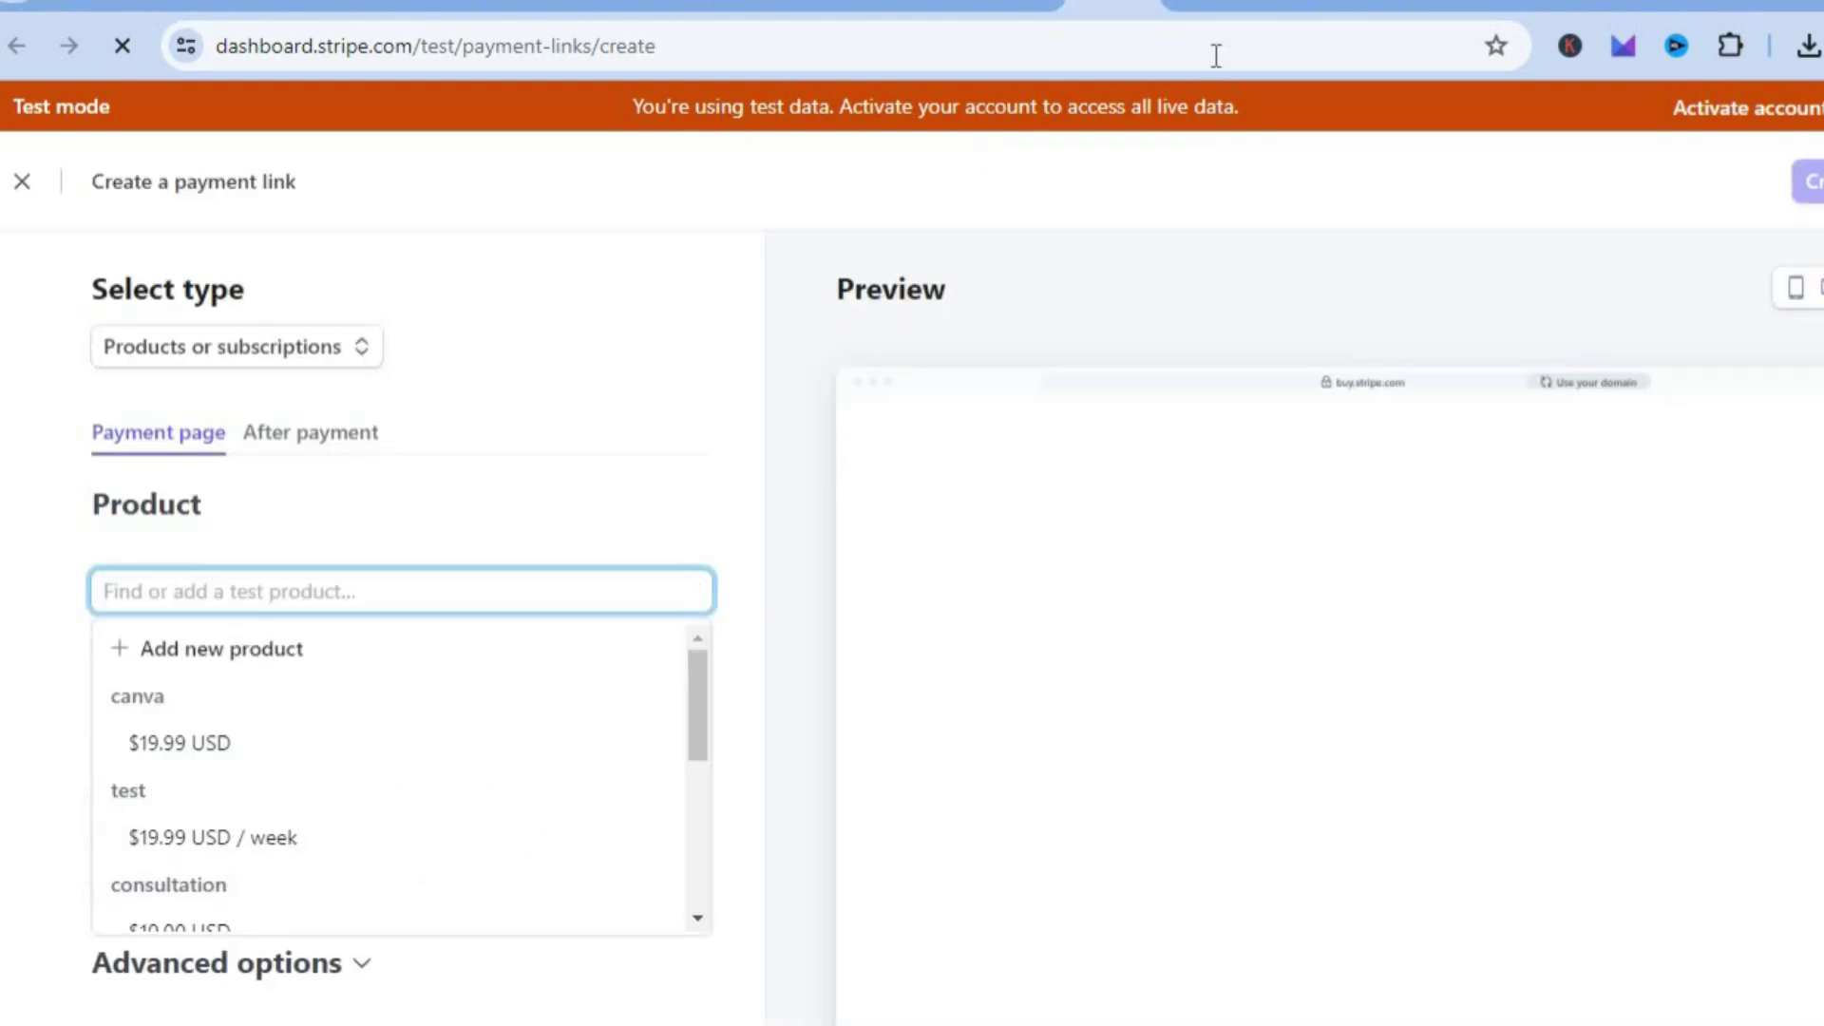
# - Switch to the Canva tab showing ebook cover templates
pyautogui.click(1201, 5)
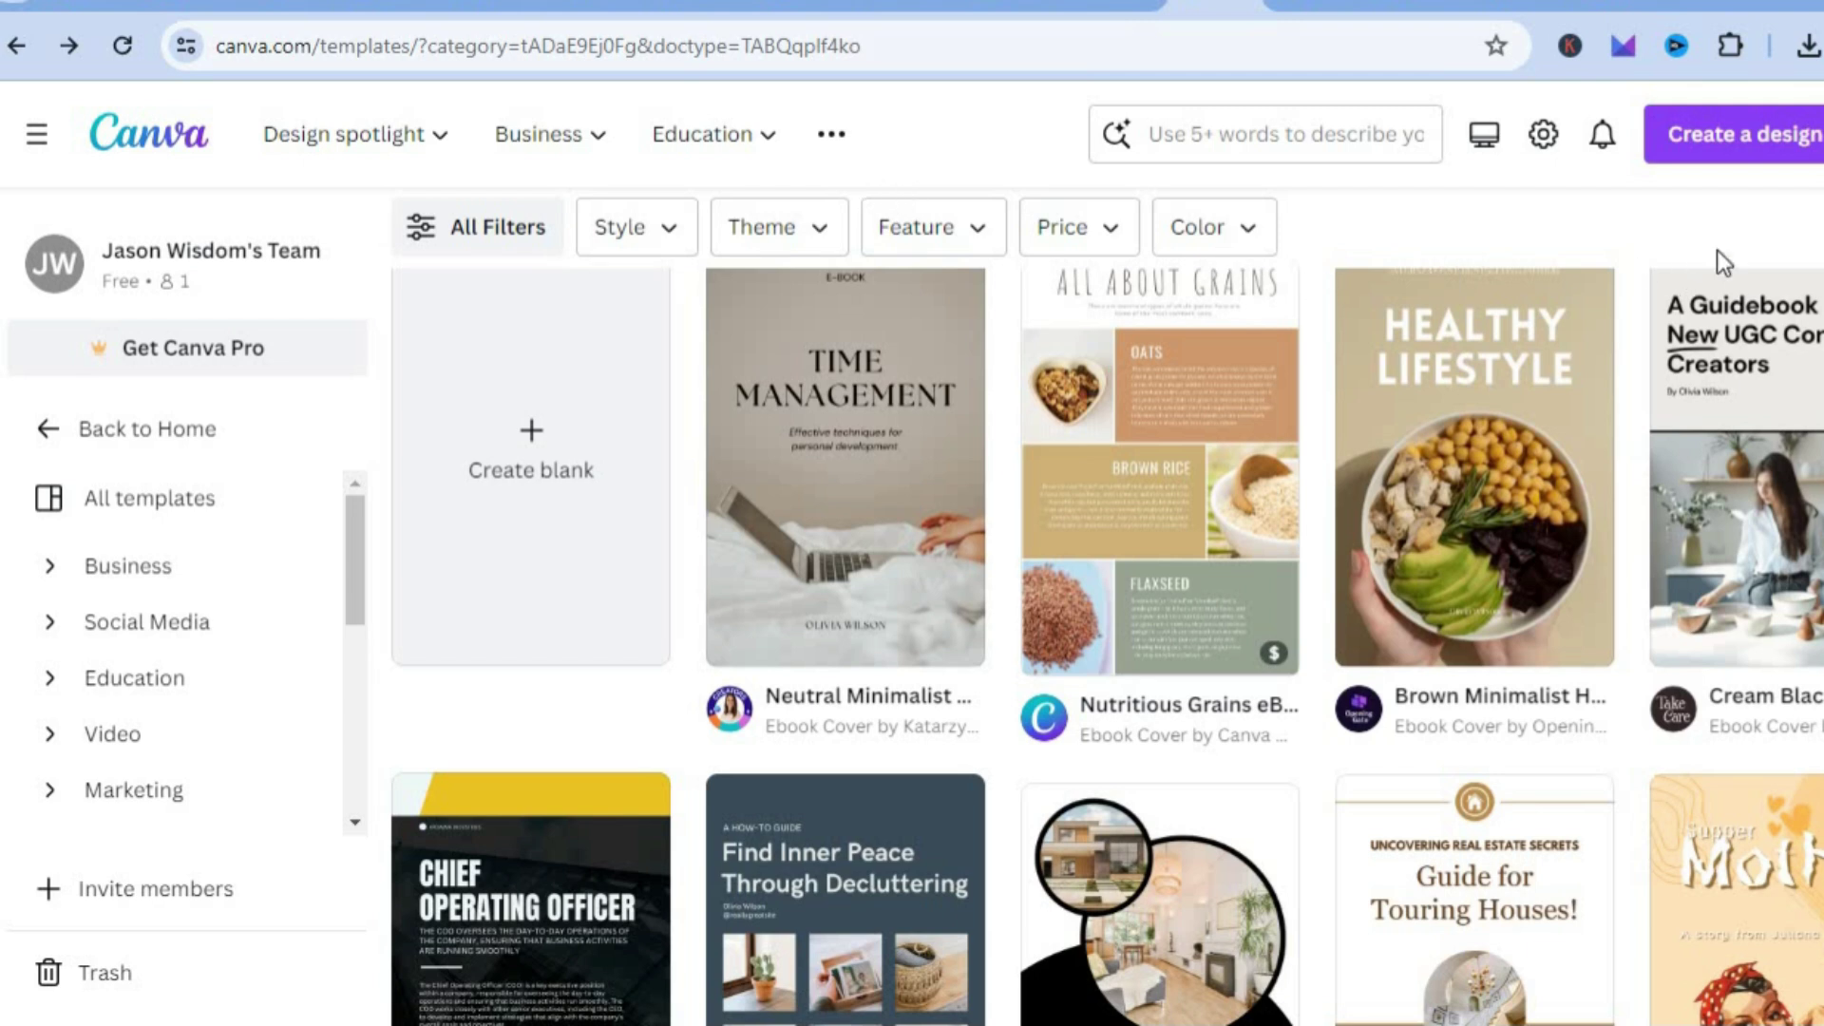
# - Browse the Canva eBook cover templates, then return to the Stripe payment link form
pyautogui.scroll(6, 1107, 608)
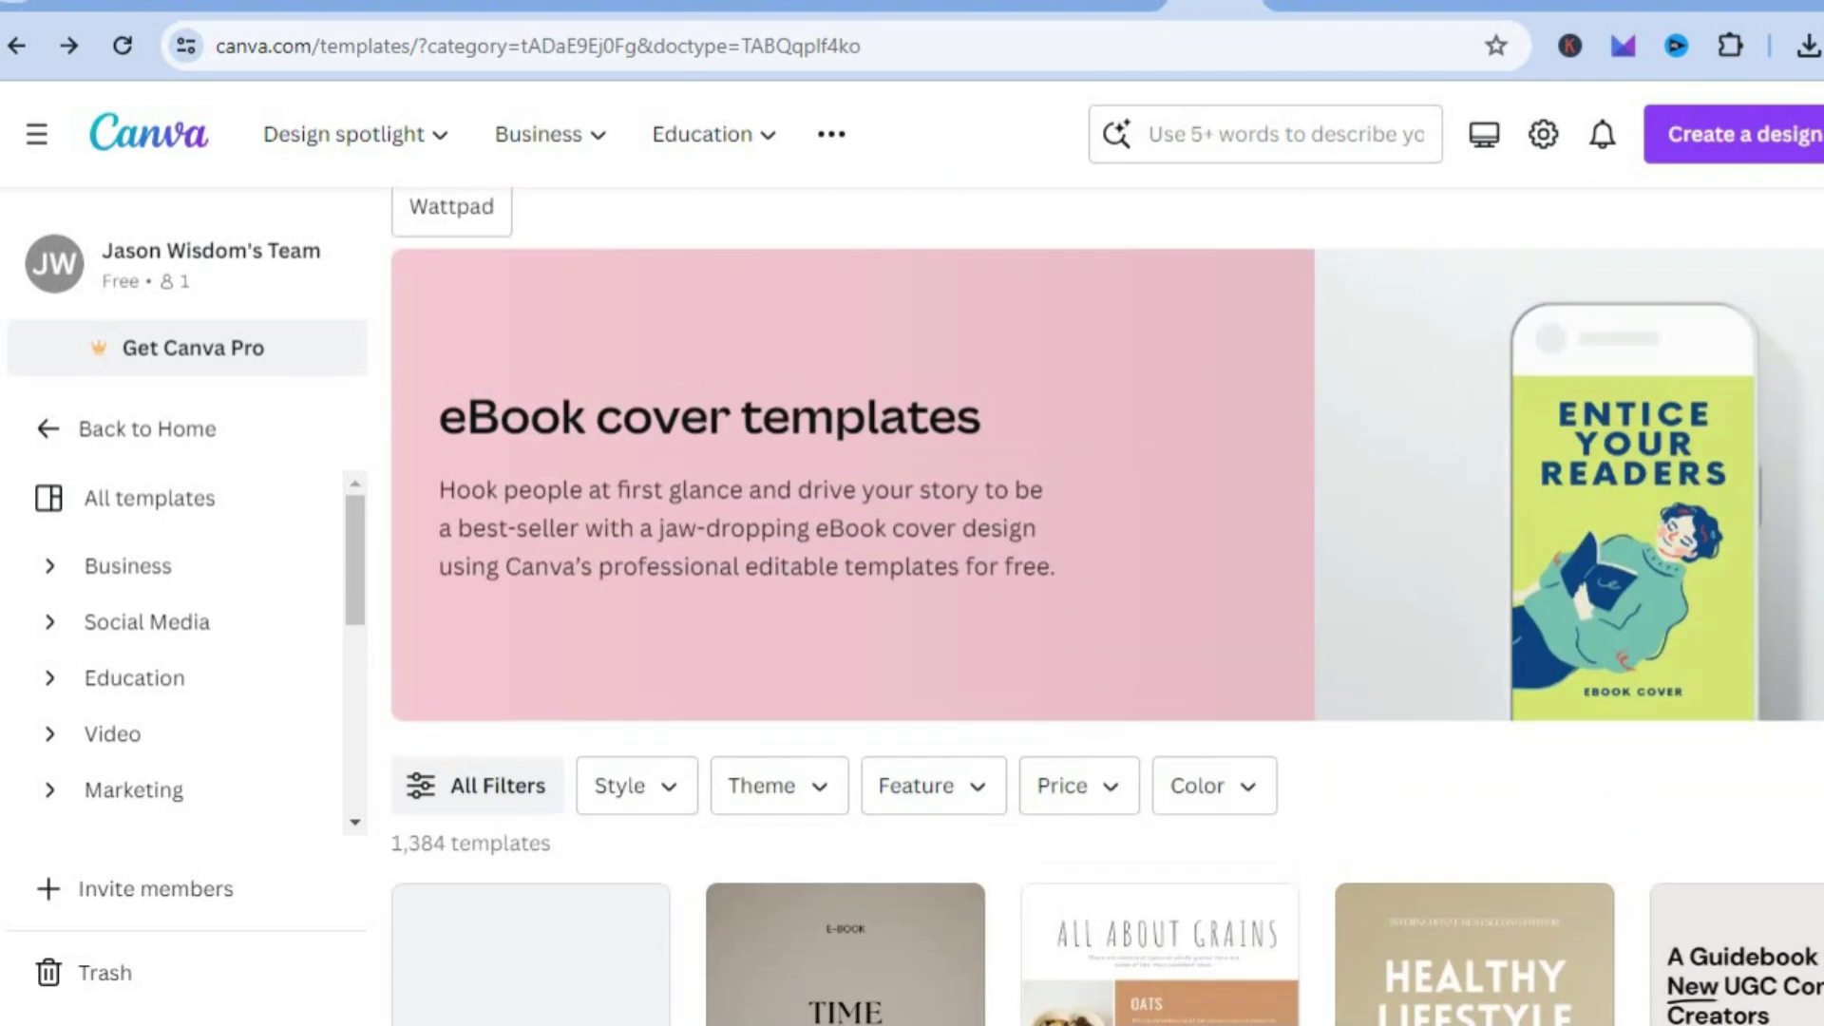
pyautogui.scroll(-6, 1107, 605)
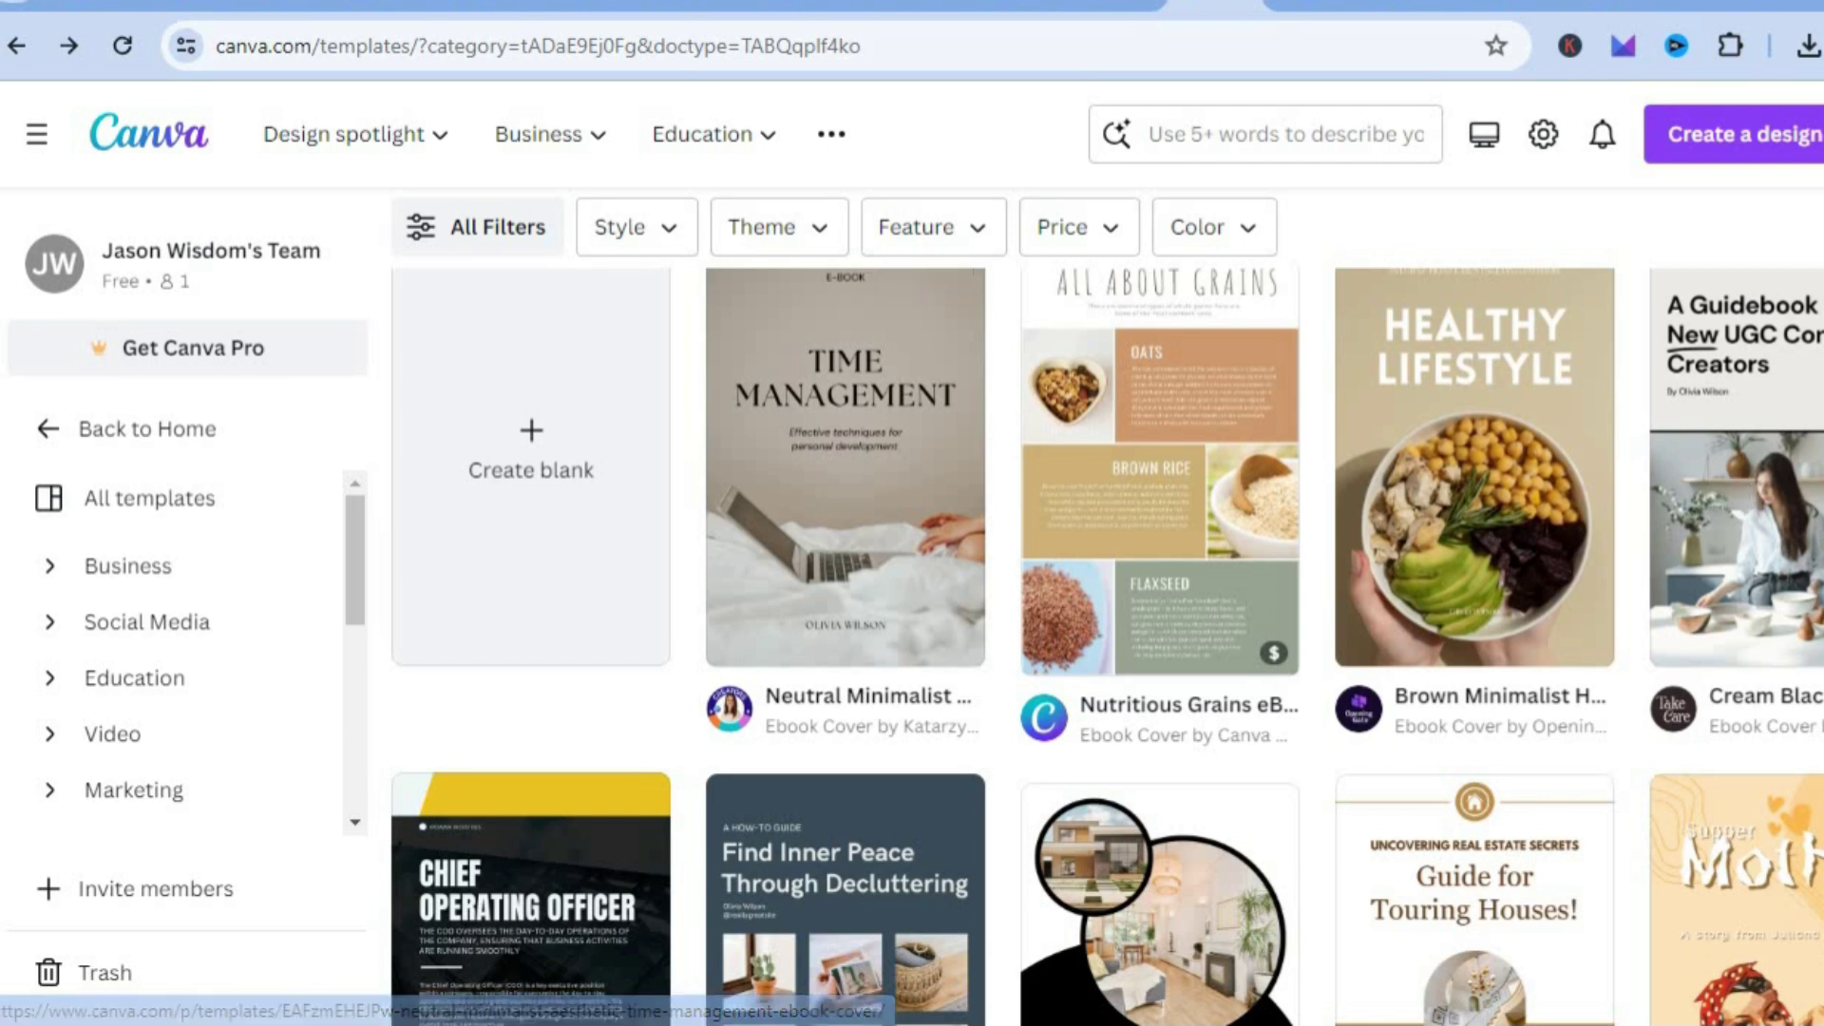
pyautogui.scroll(-3, 1736, 489)
pyautogui.scroll(-2, 1106, 608)
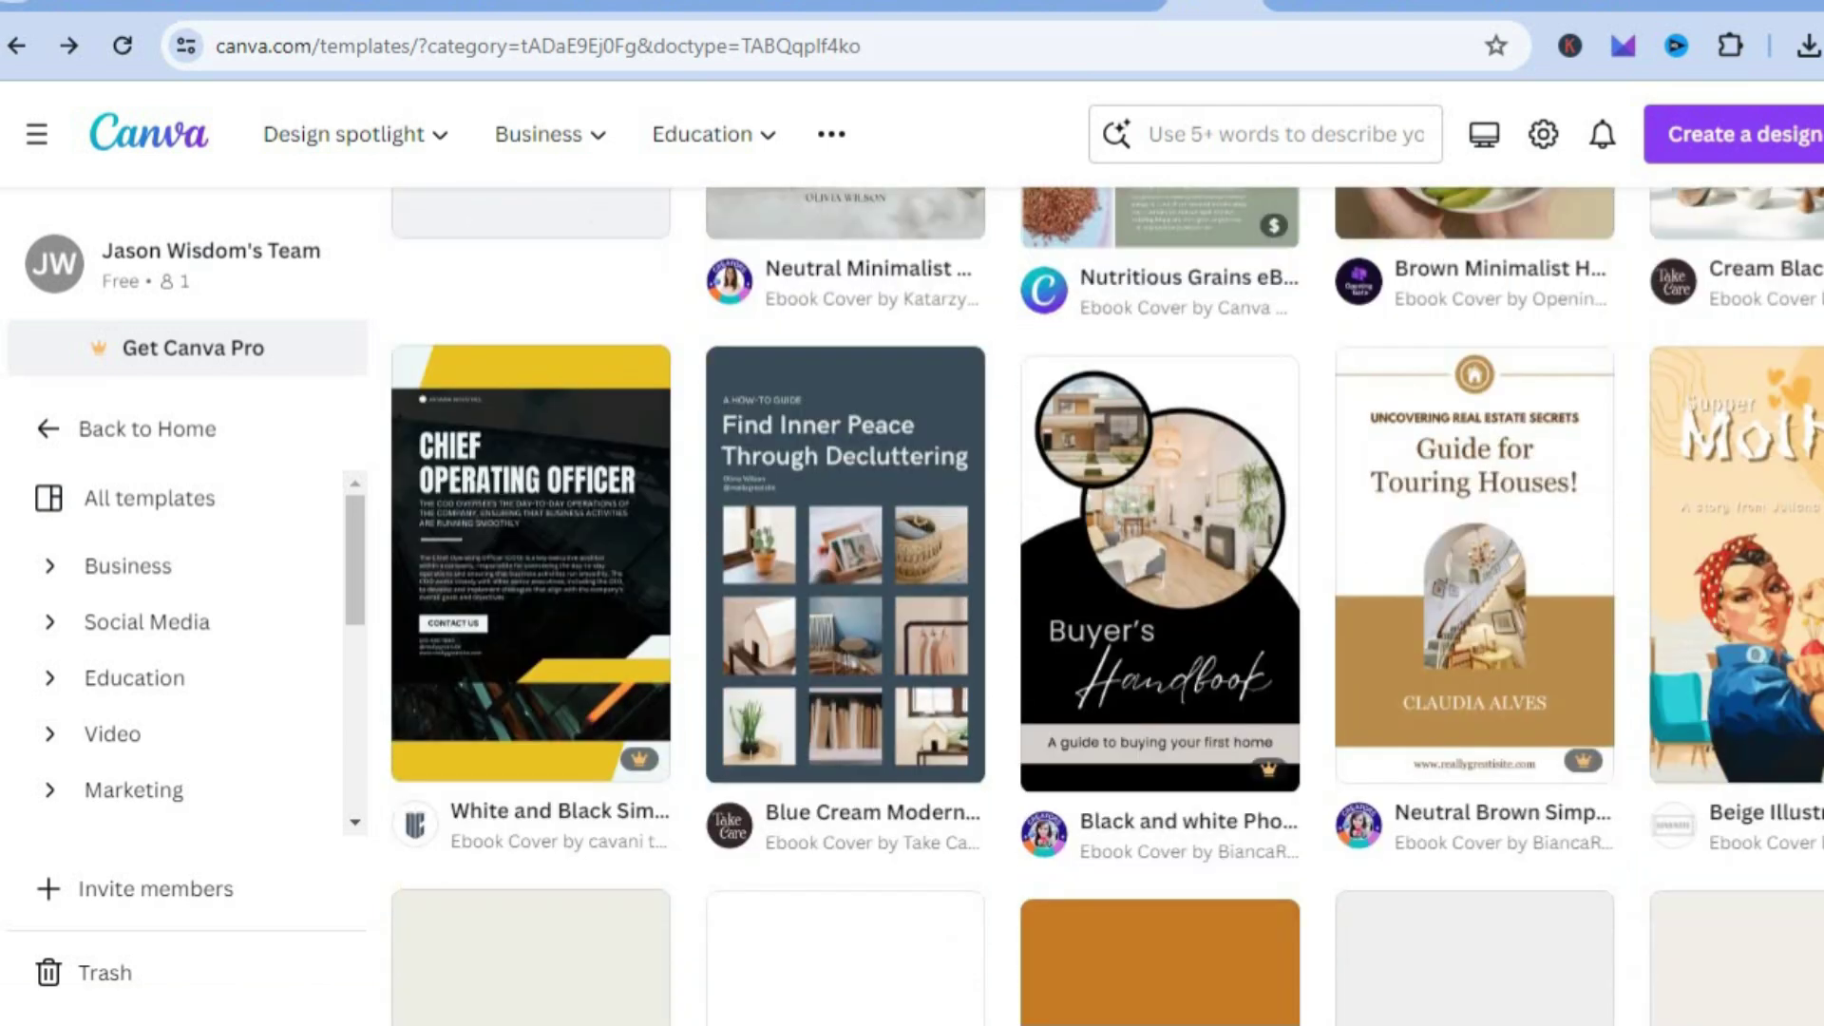
pyautogui.scroll(-3, 1107, 547)
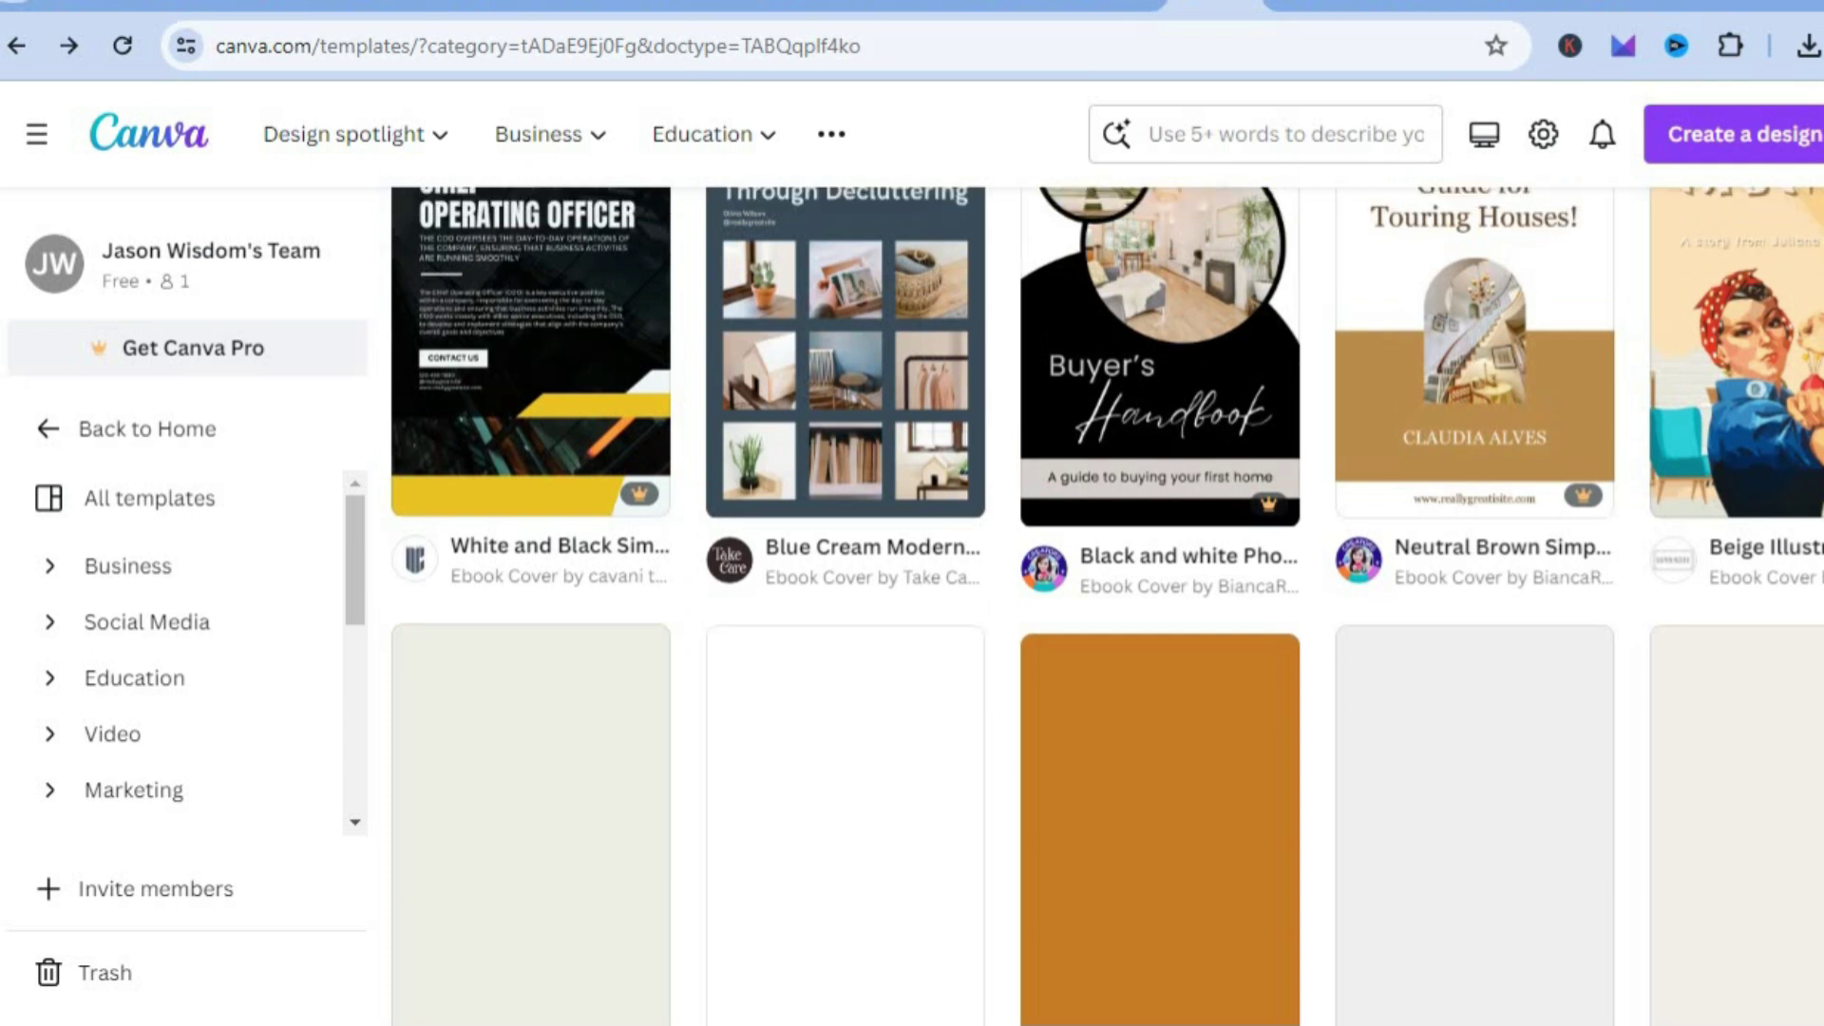
pyautogui.scroll(8, 1107, 608)
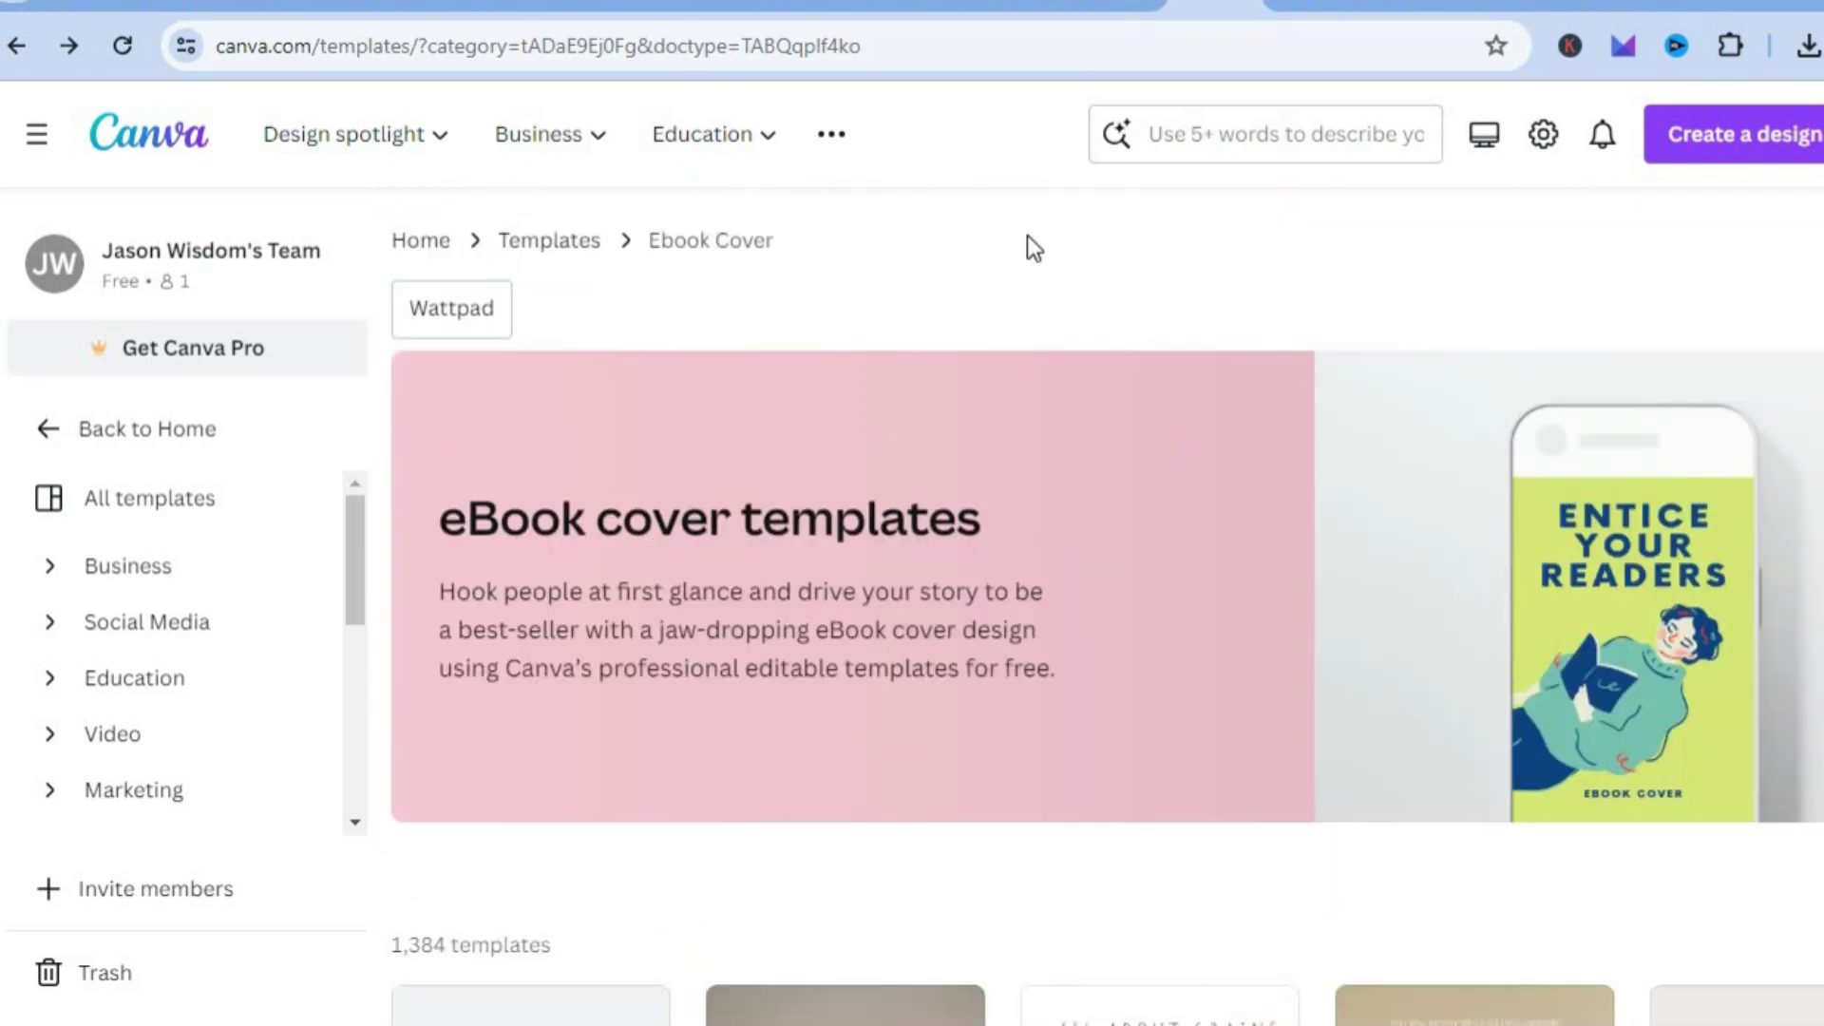
pyautogui.click(1105, 3)
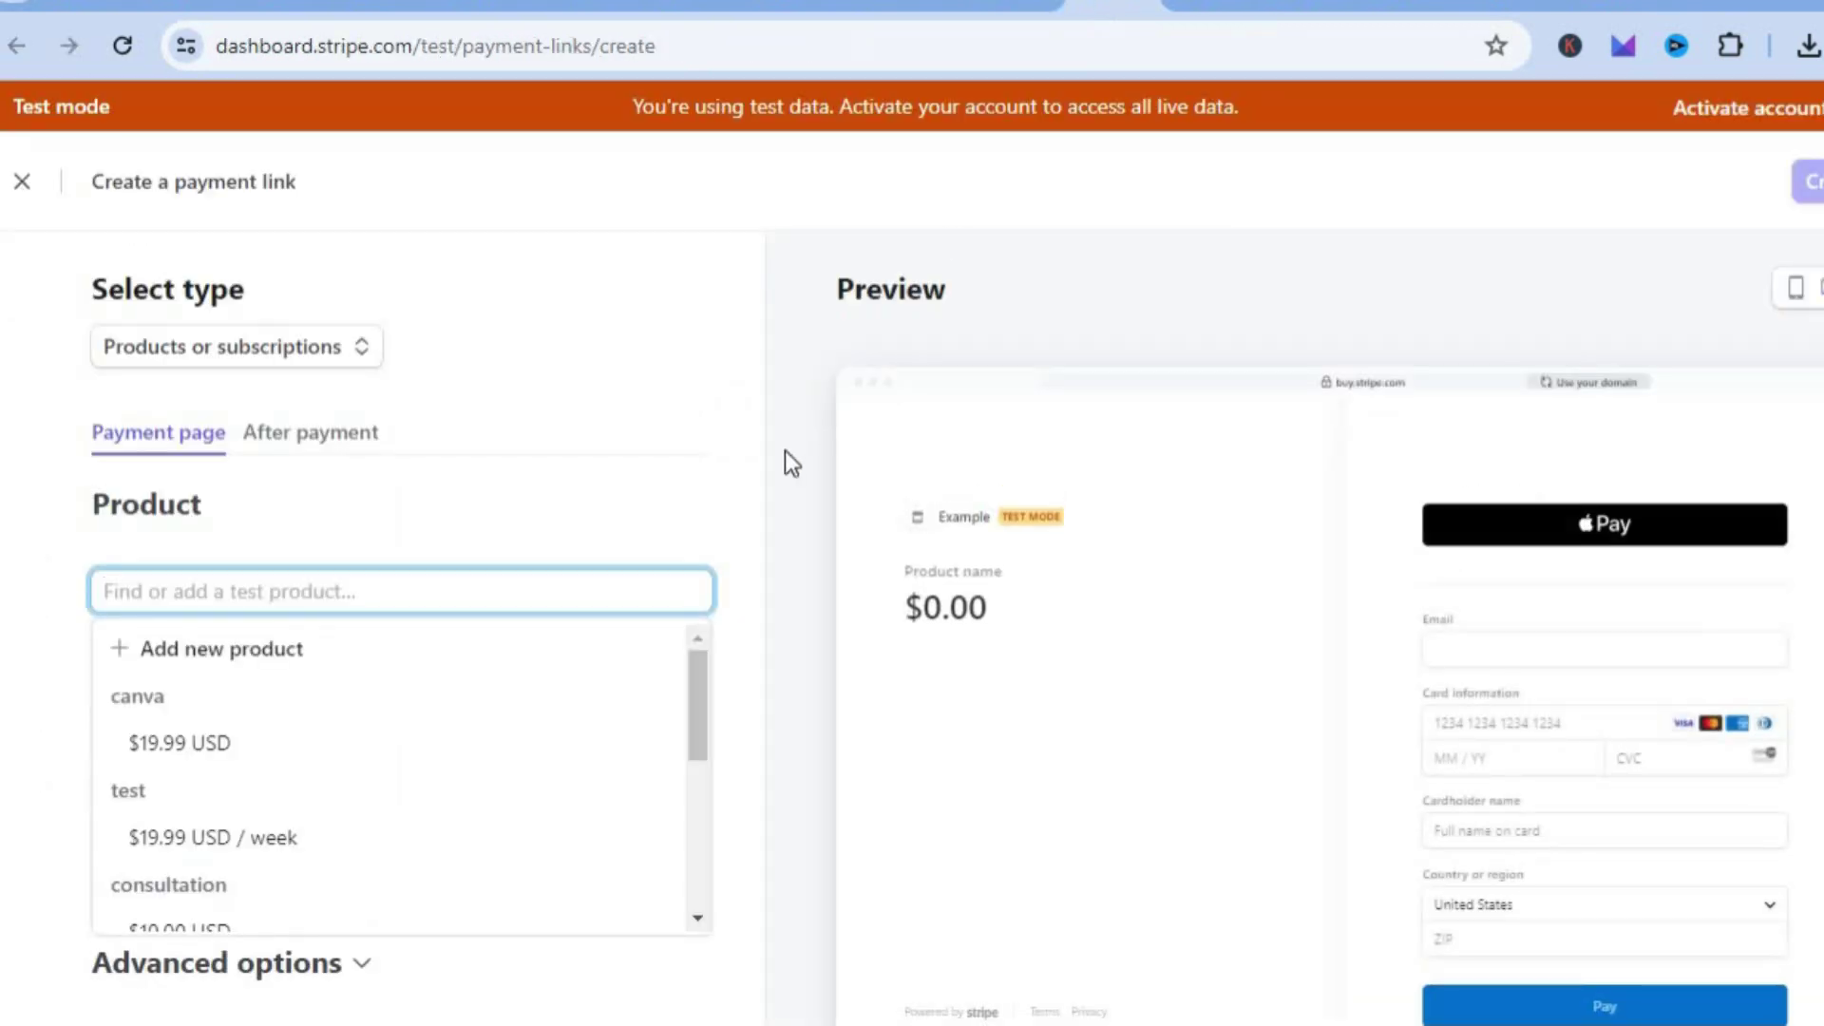
# - Open the test product list on the payment link form and choose + Add new product
pyautogui.click(219, 359)
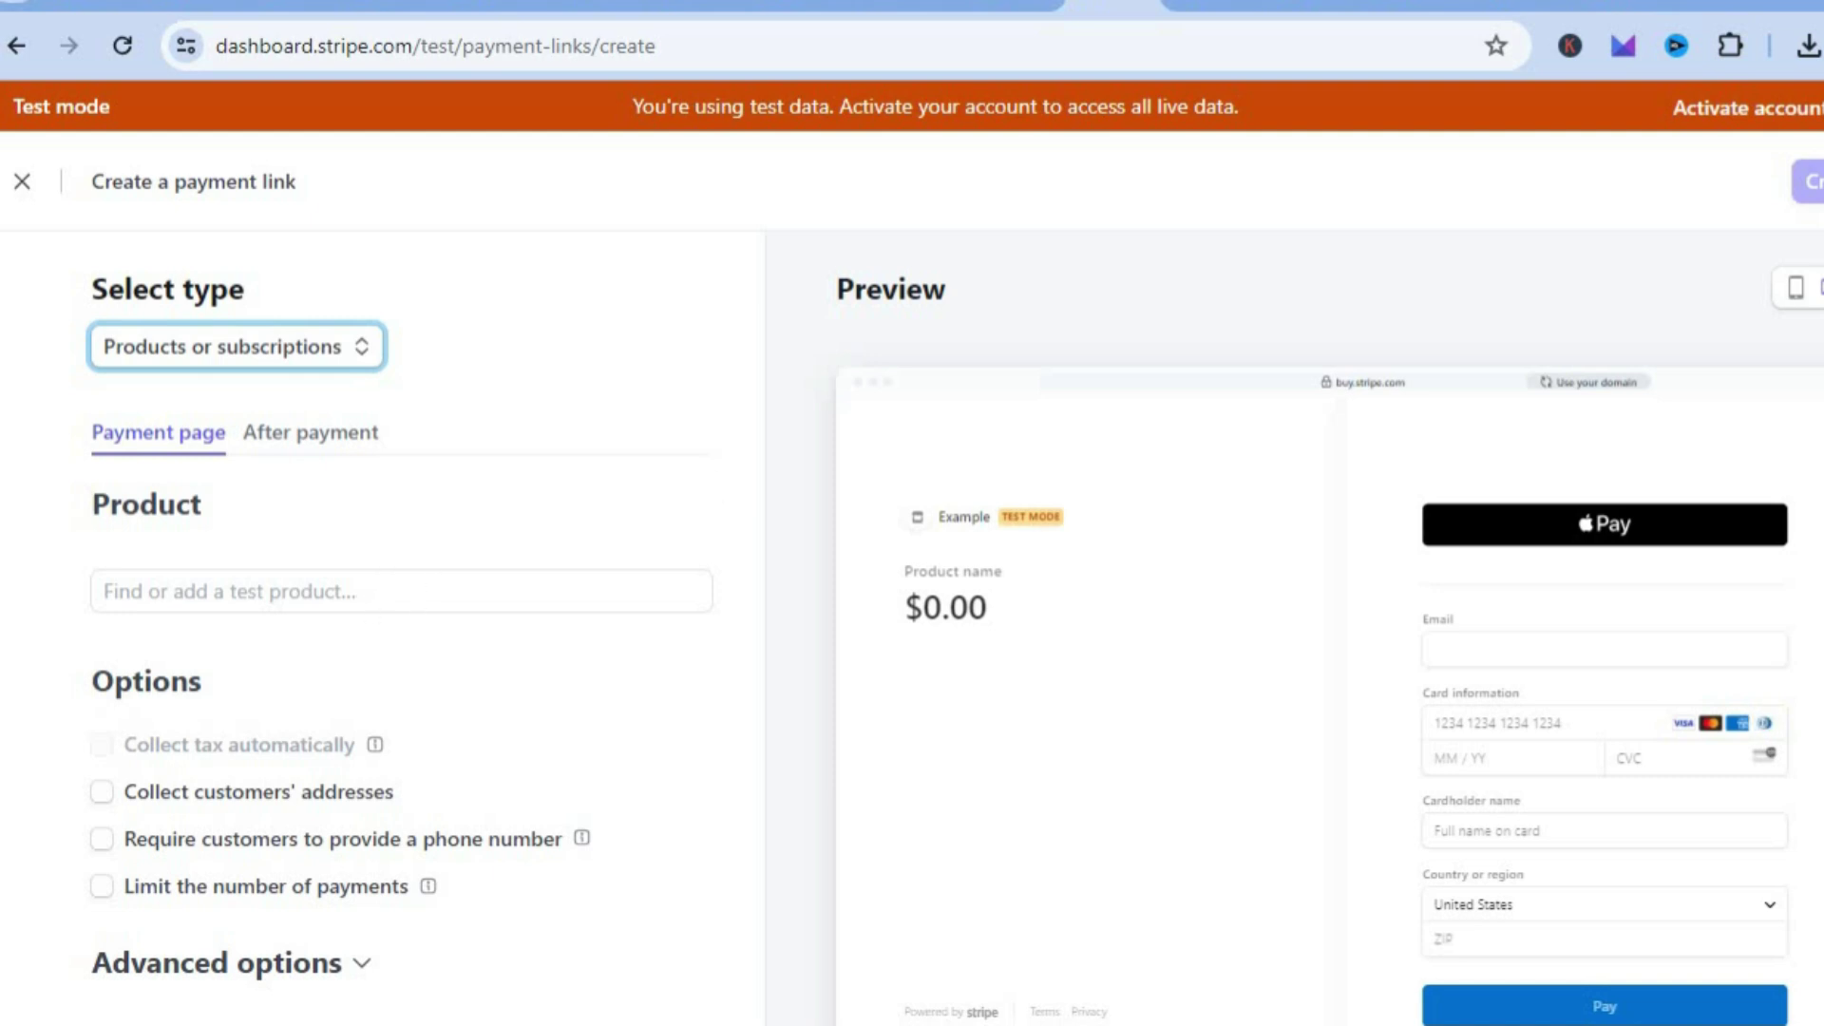
pyautogui.scroll(-2, 794, 541)
pyautogui.scroll(1, 795, 541)
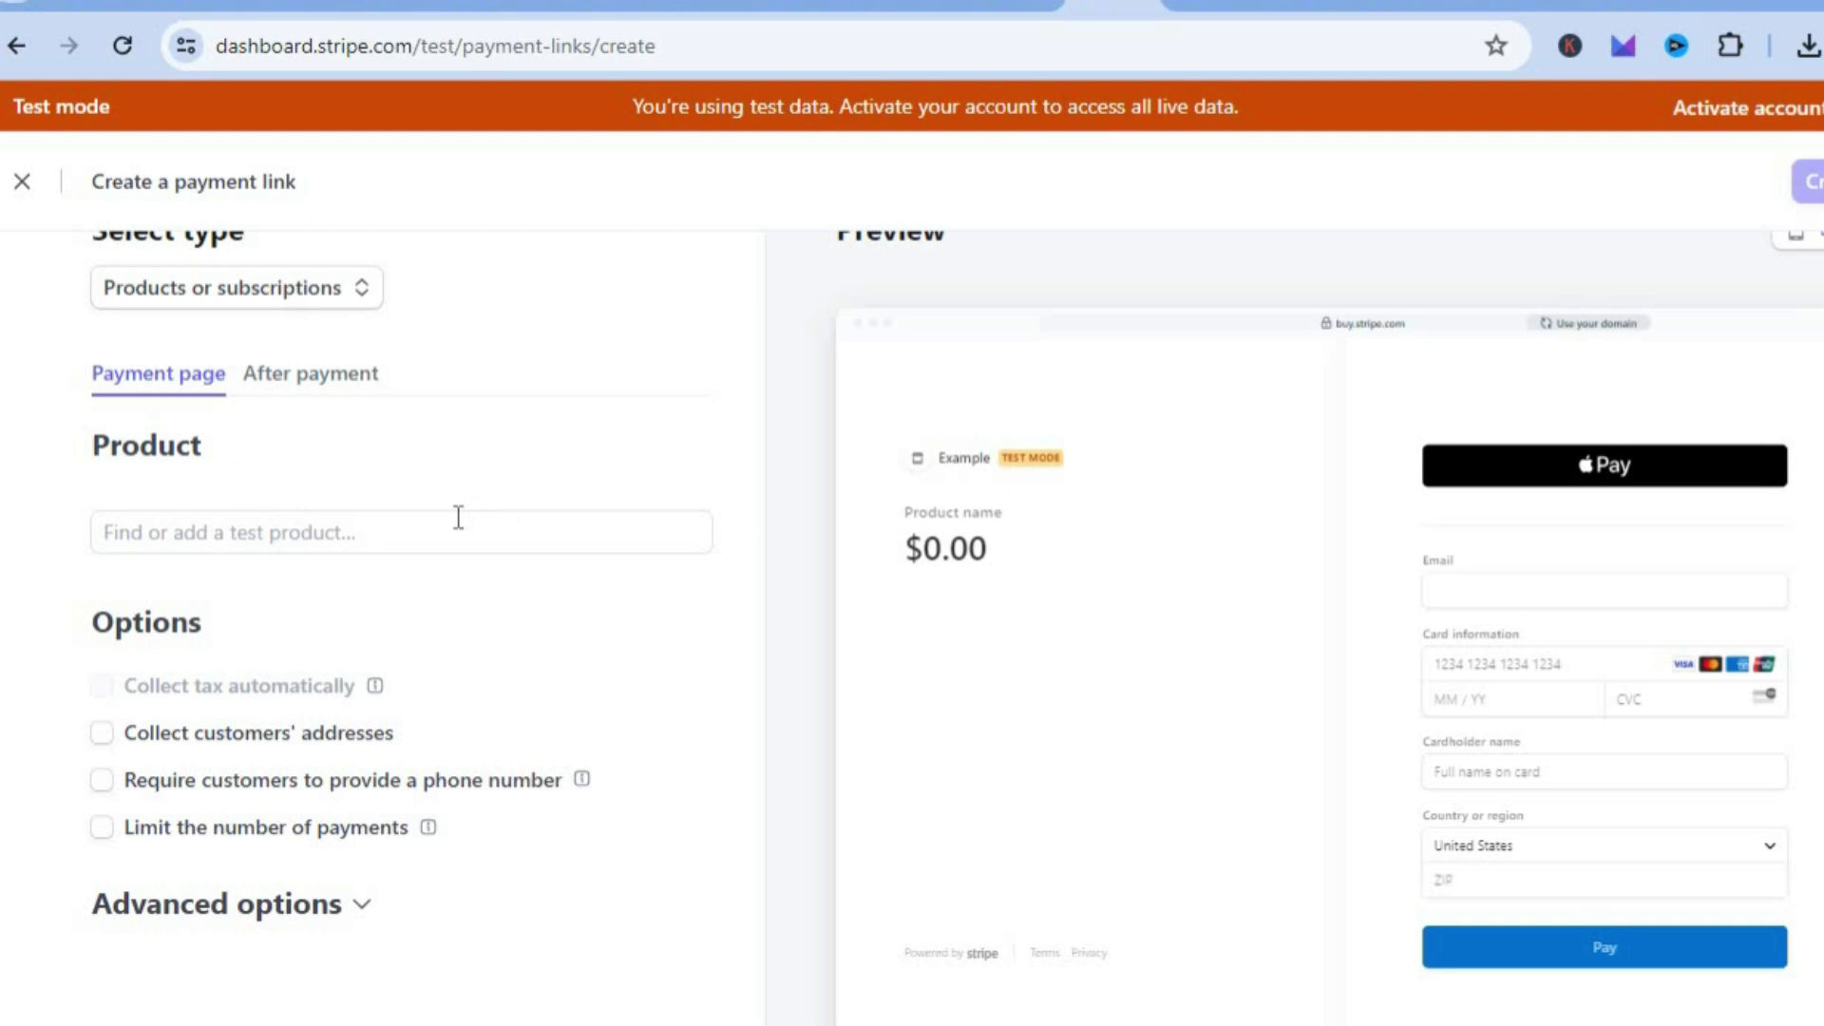
pyautogui.click(423, 533)
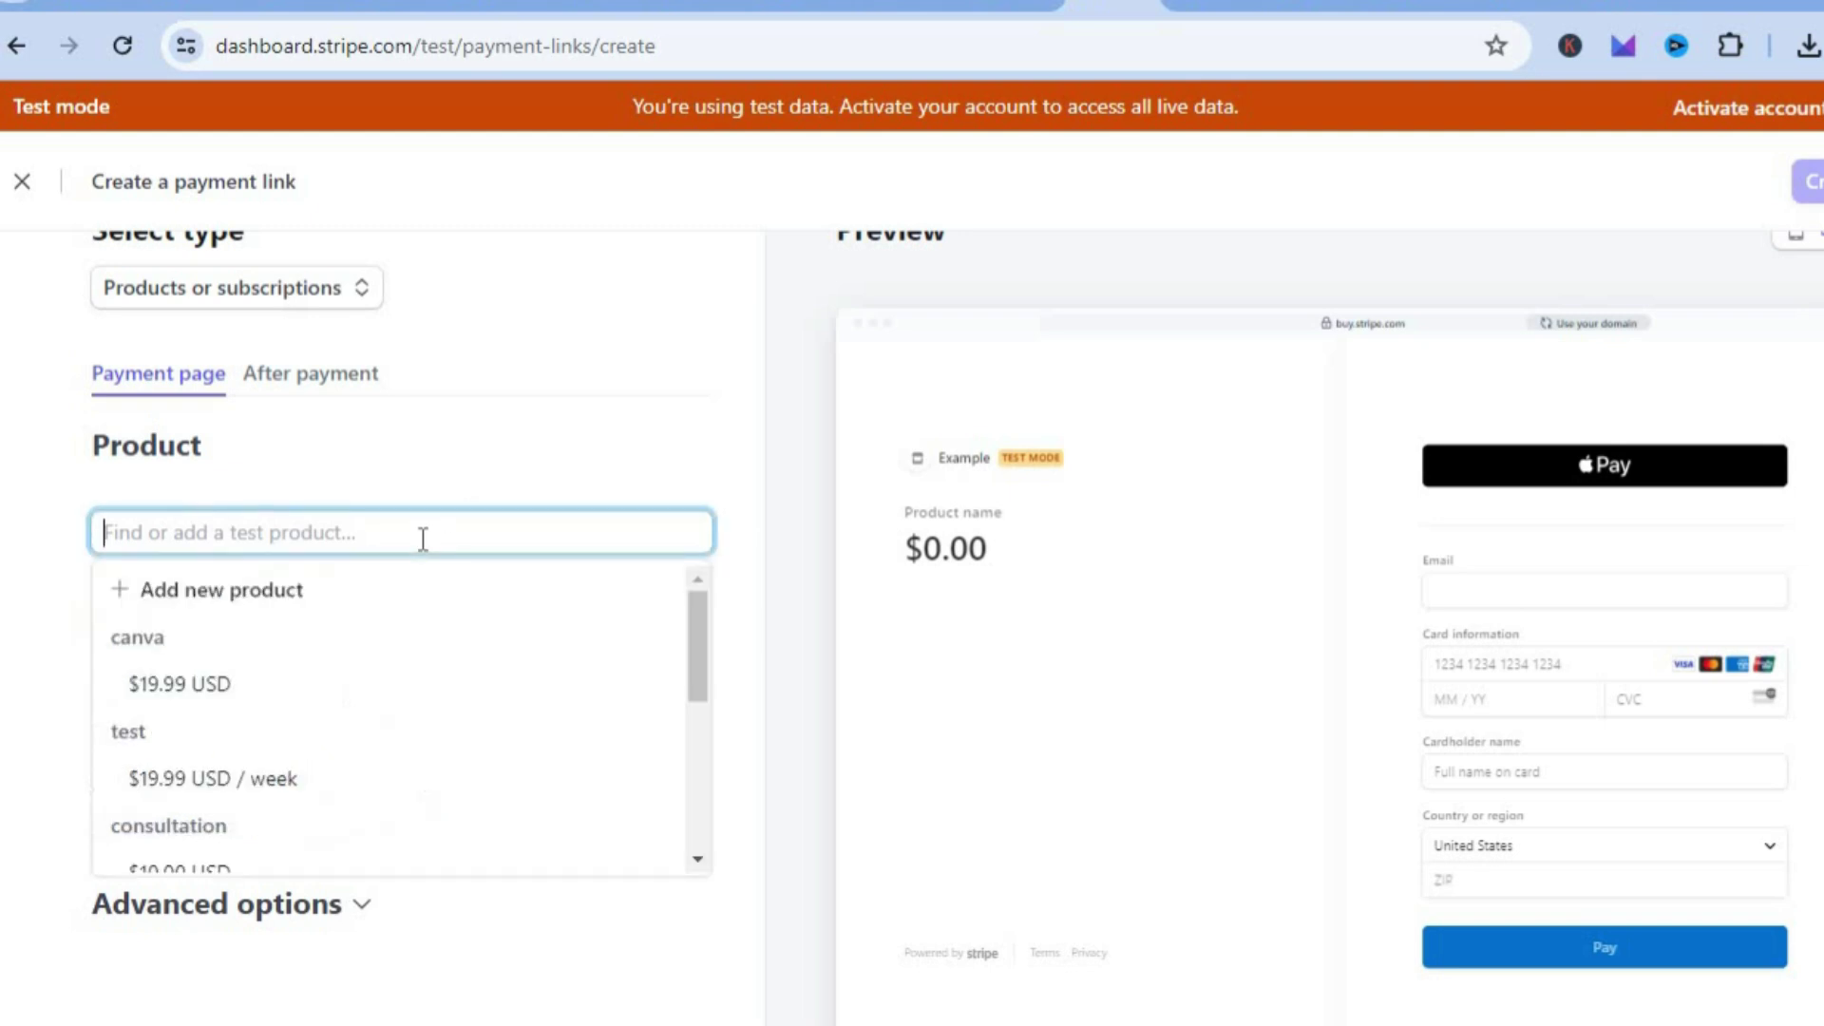
pyautogui.click(298, 606)
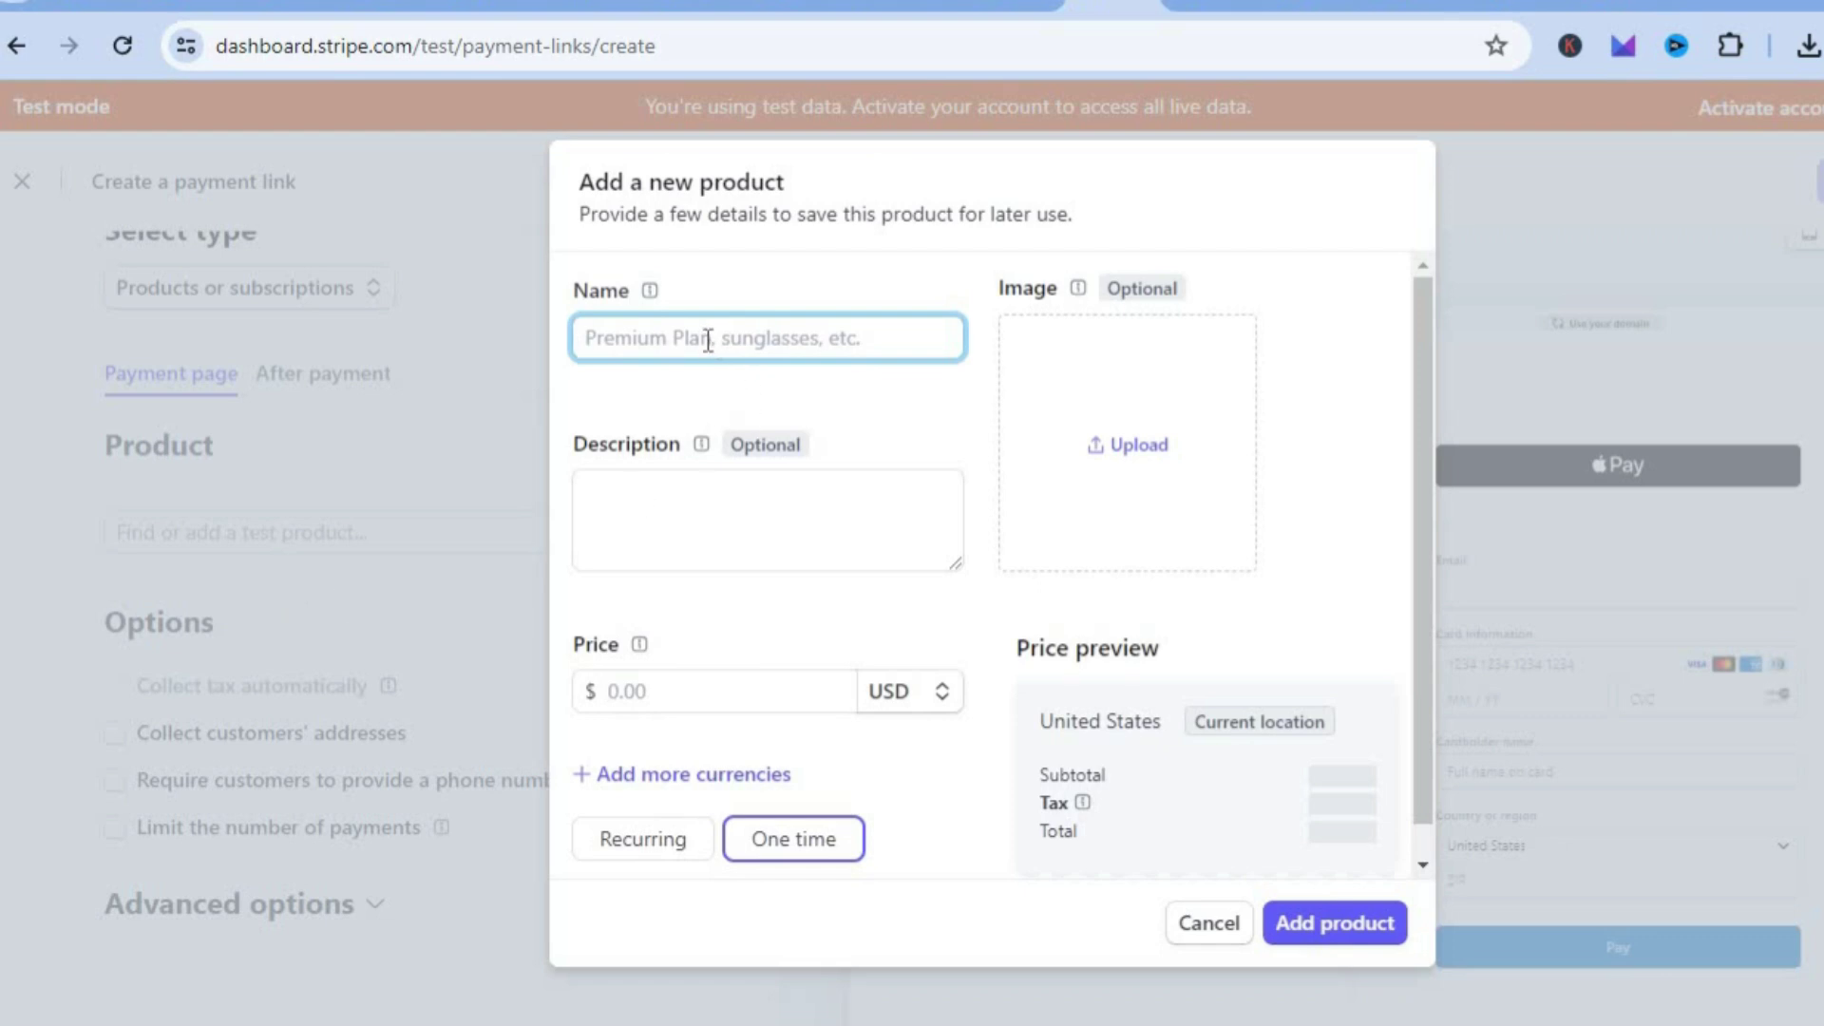
# - Name the new product TEST EBOOK and set its price to $19.99 USD
pyautogui.write('TEST EBOOK')
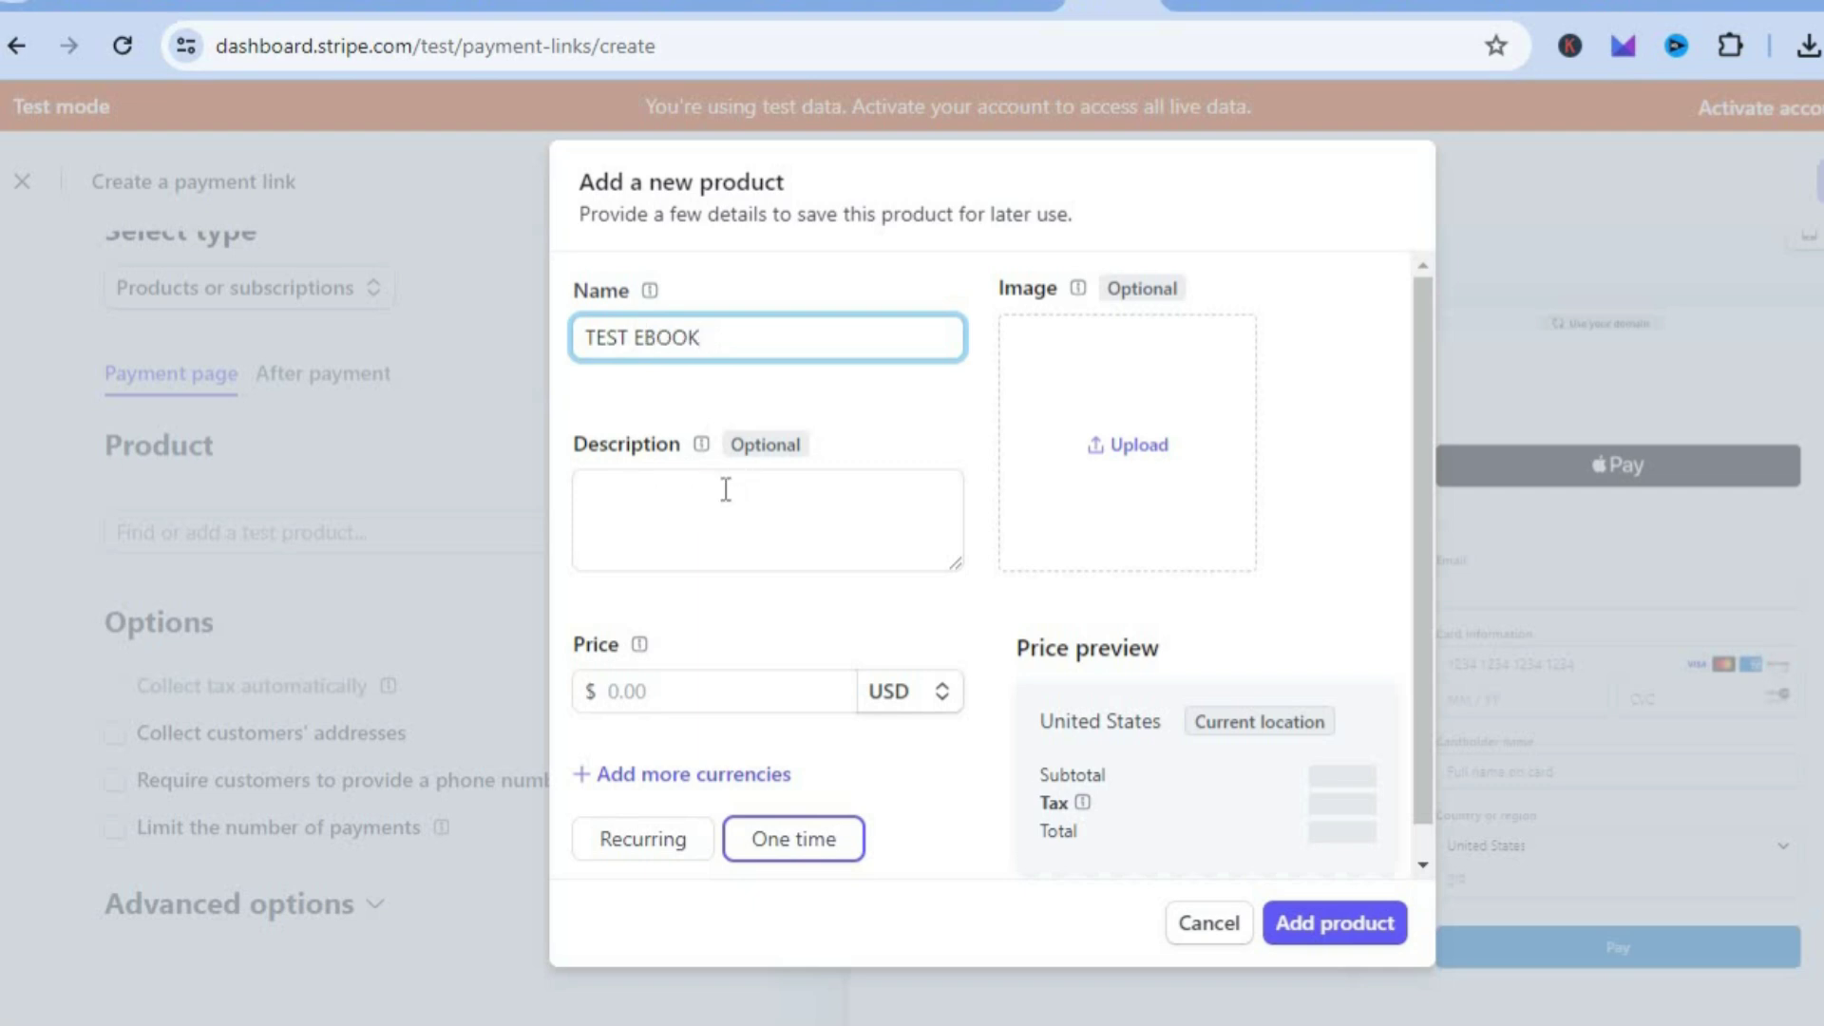
pyautogui.click(662, 691)
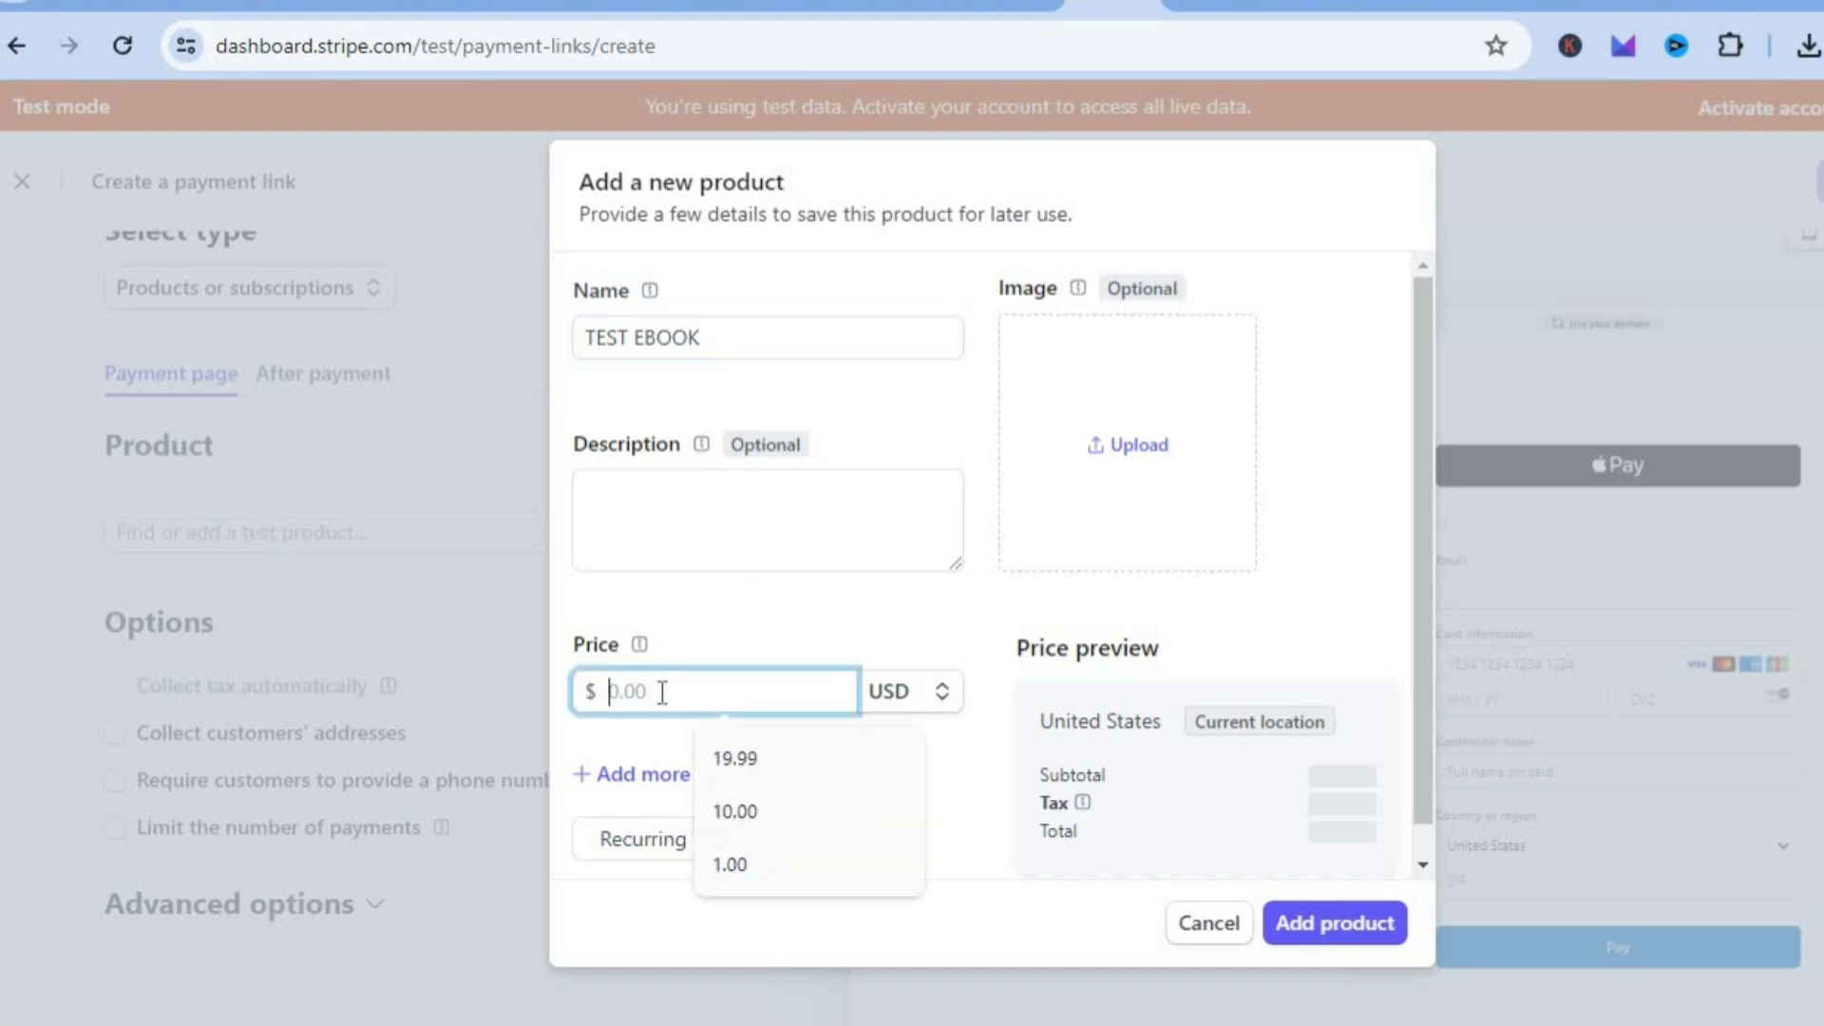
pyautogui.click(742, 760)
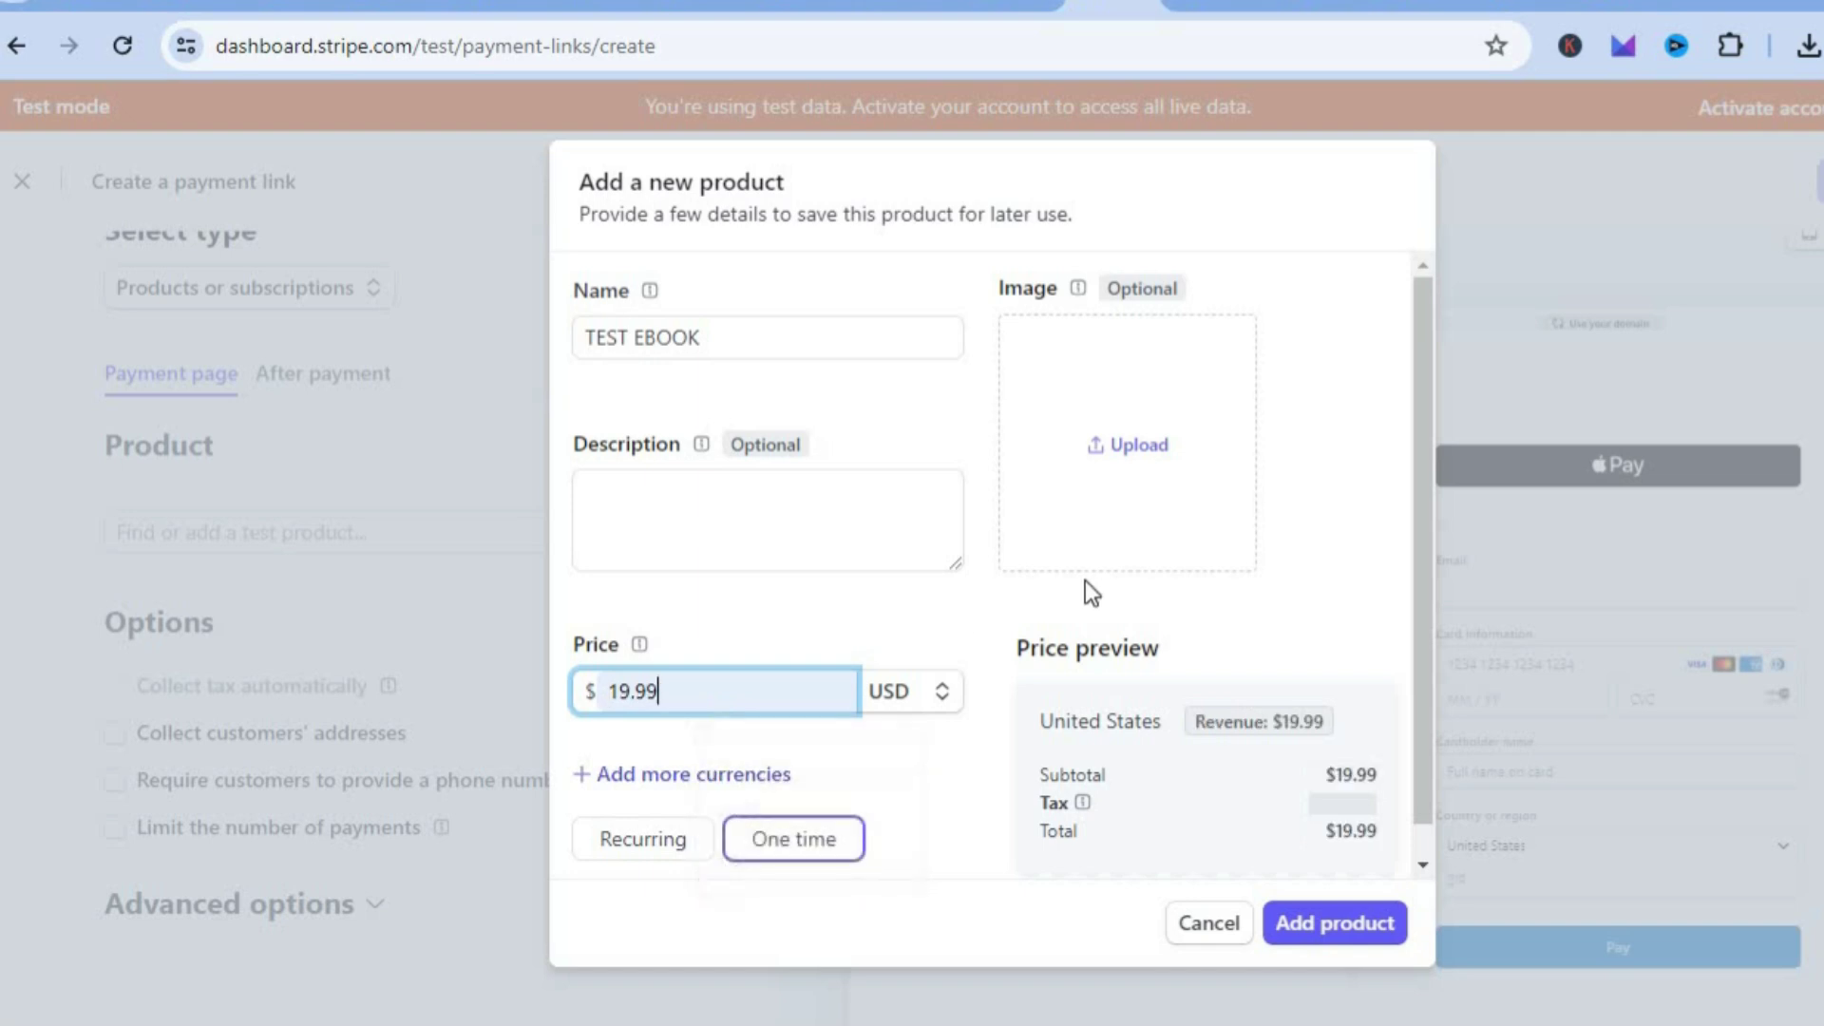
# - Upload the Time Management cover as the product image and add the one-time product
pyautogui.click(1137, 450)
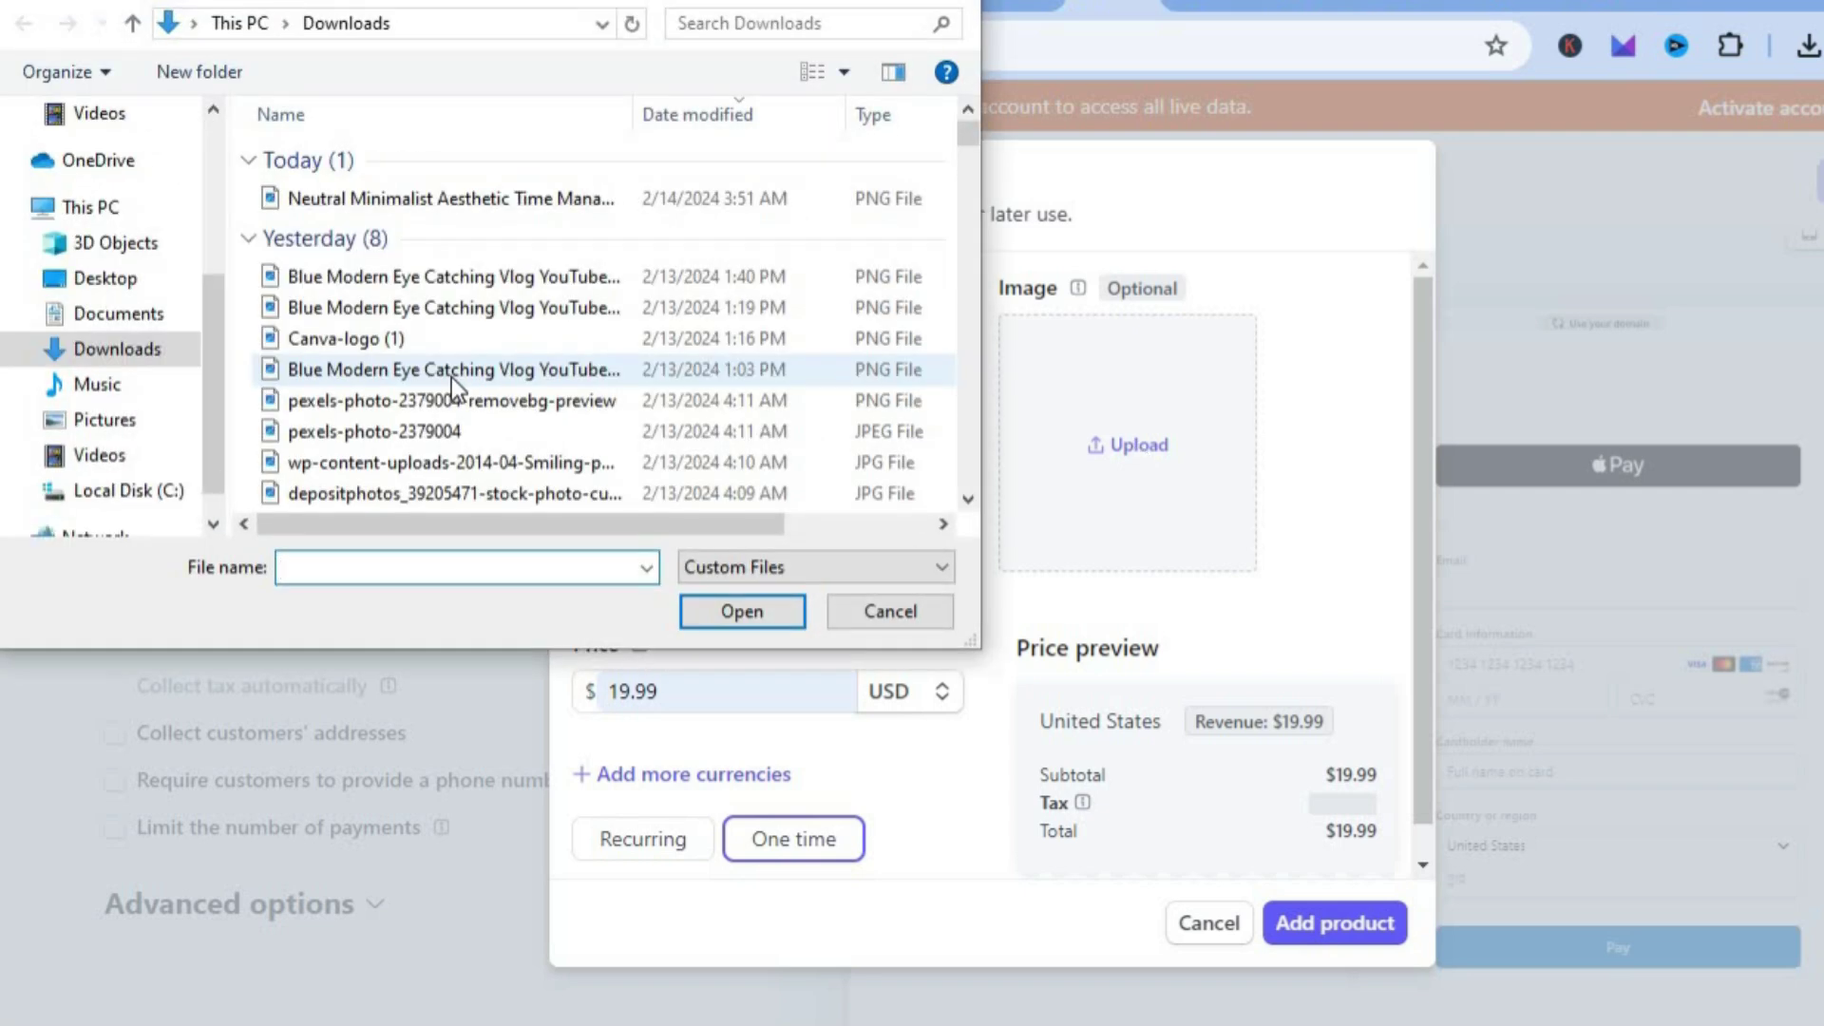
pyautogui.click(534, 200)
pyautogui.click(720, 617)
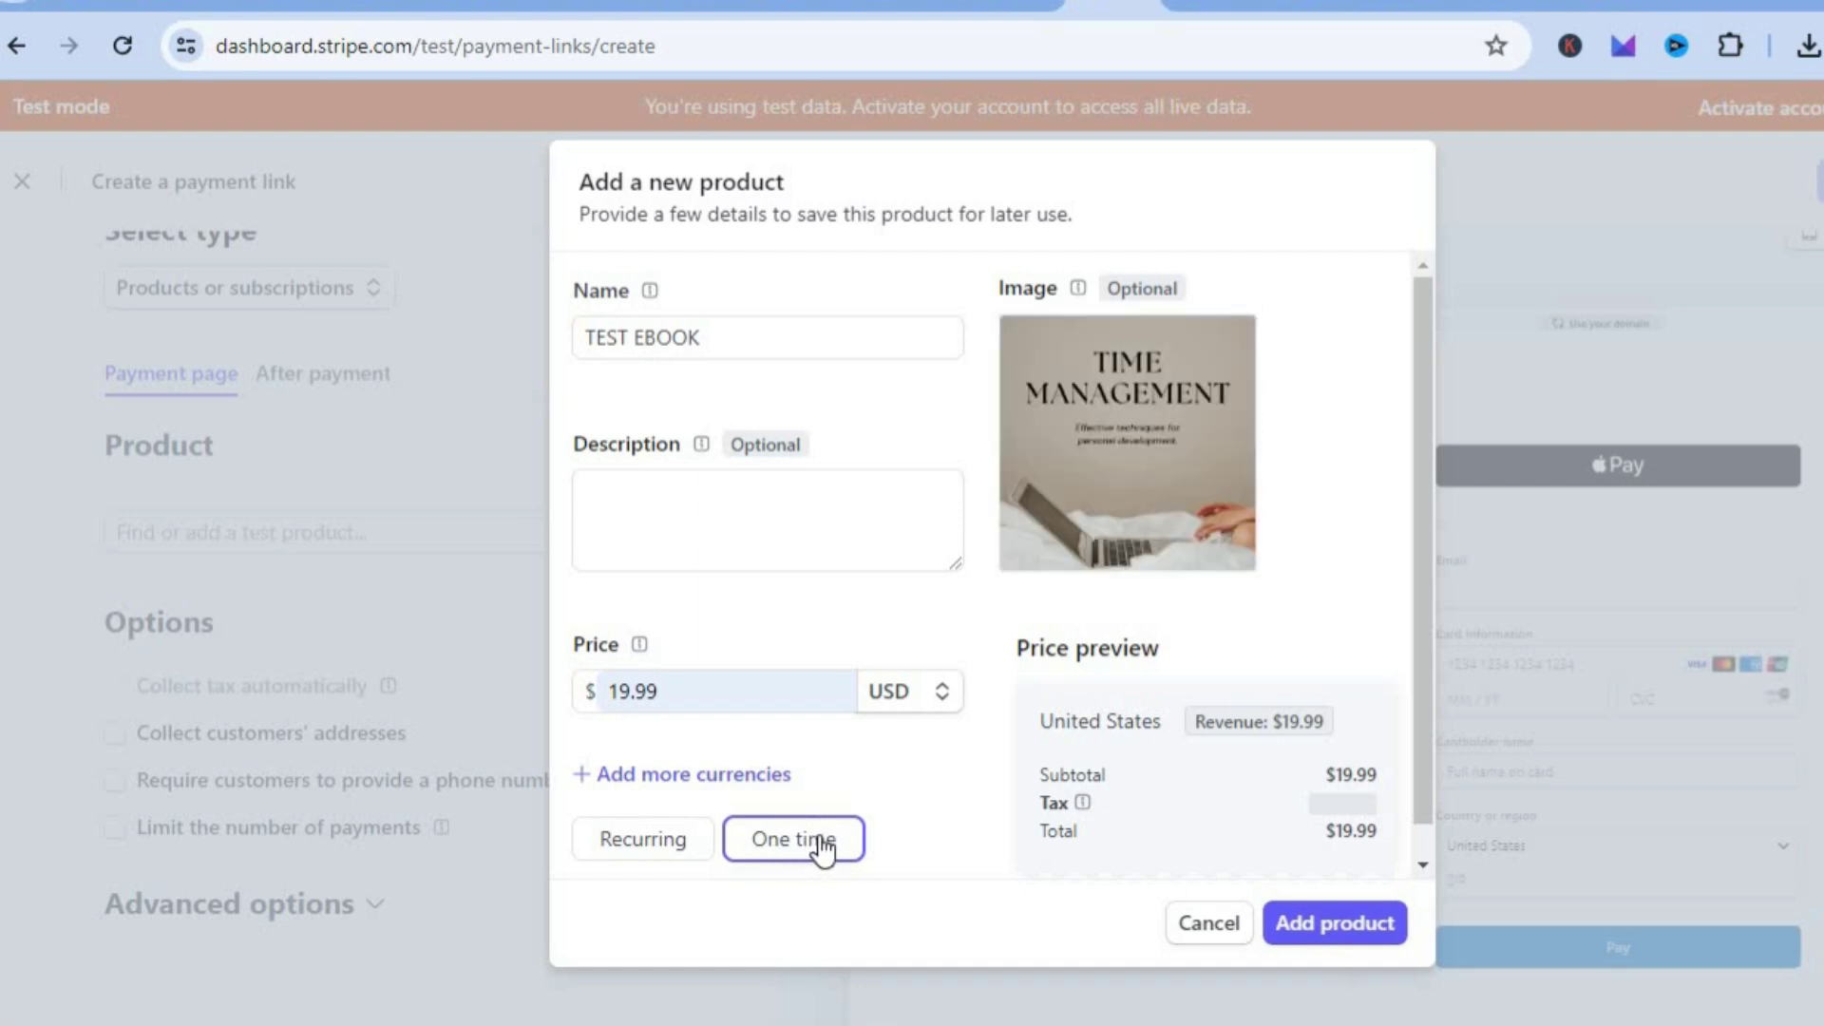
pyautogui.click(770, 797)
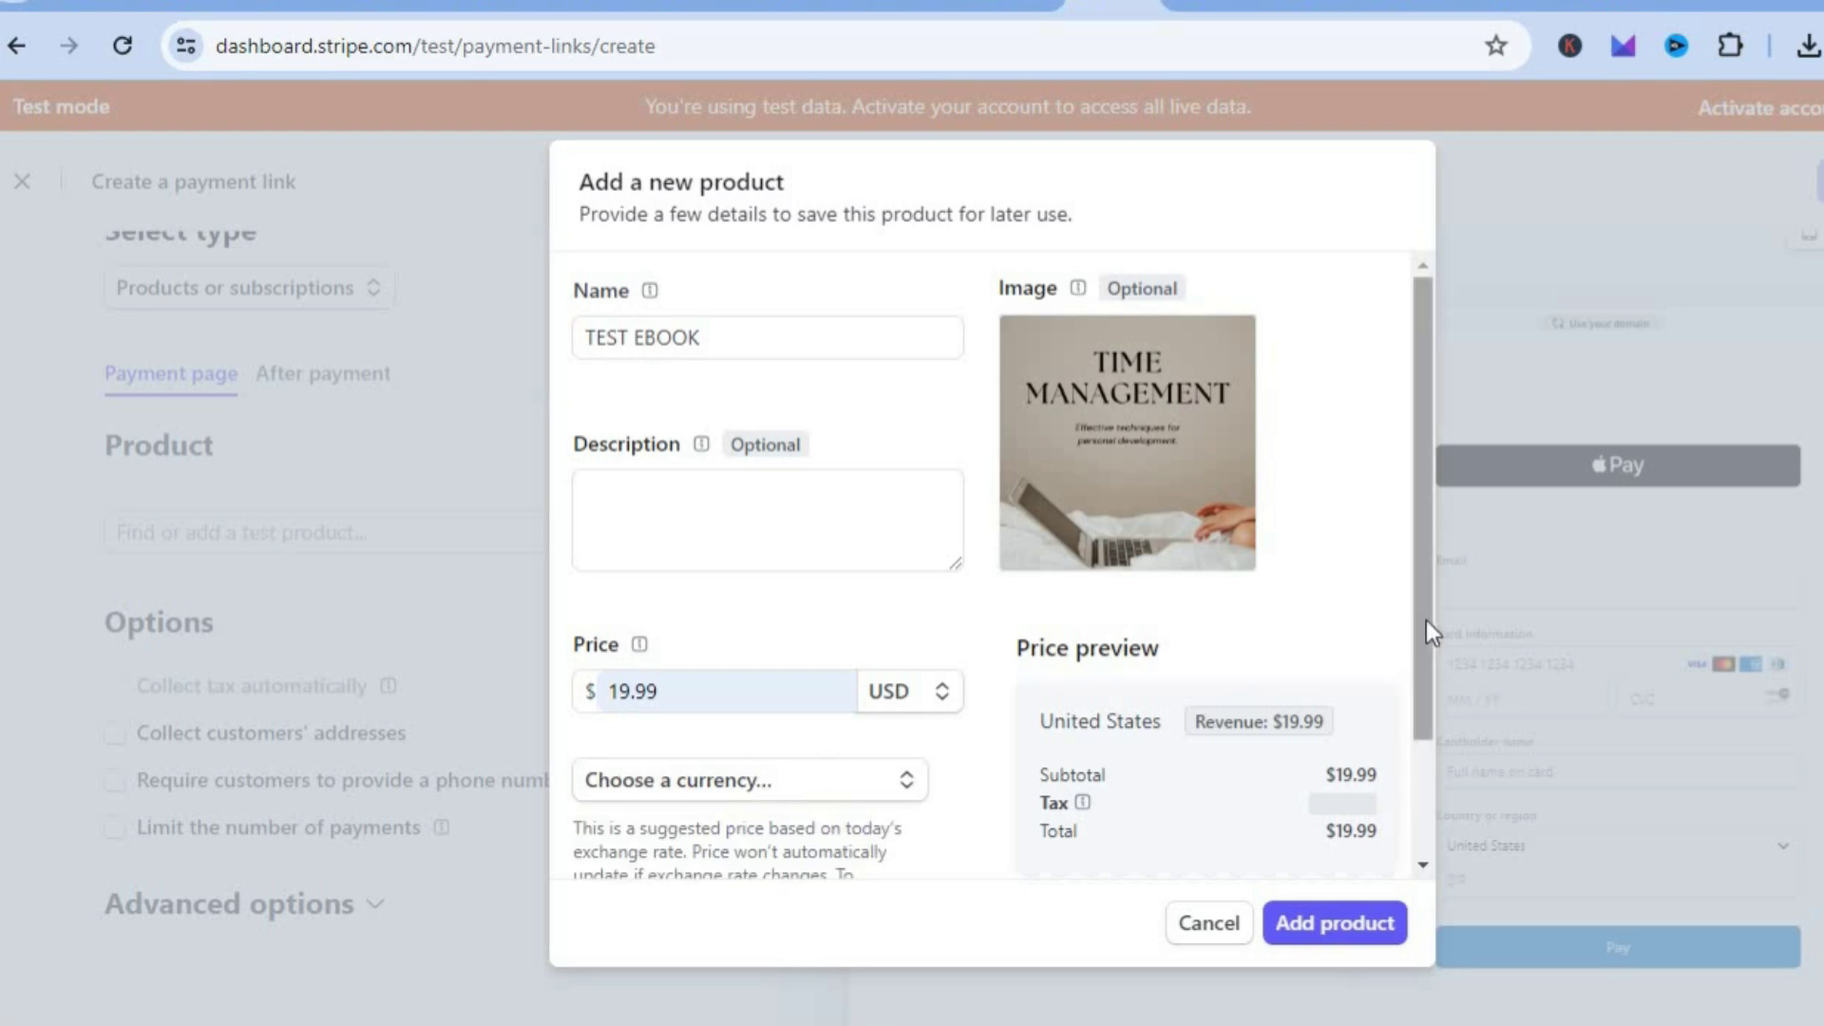
pyautogui.moveTo(1426, 619); pyautogui.dragTo(1428, 853)
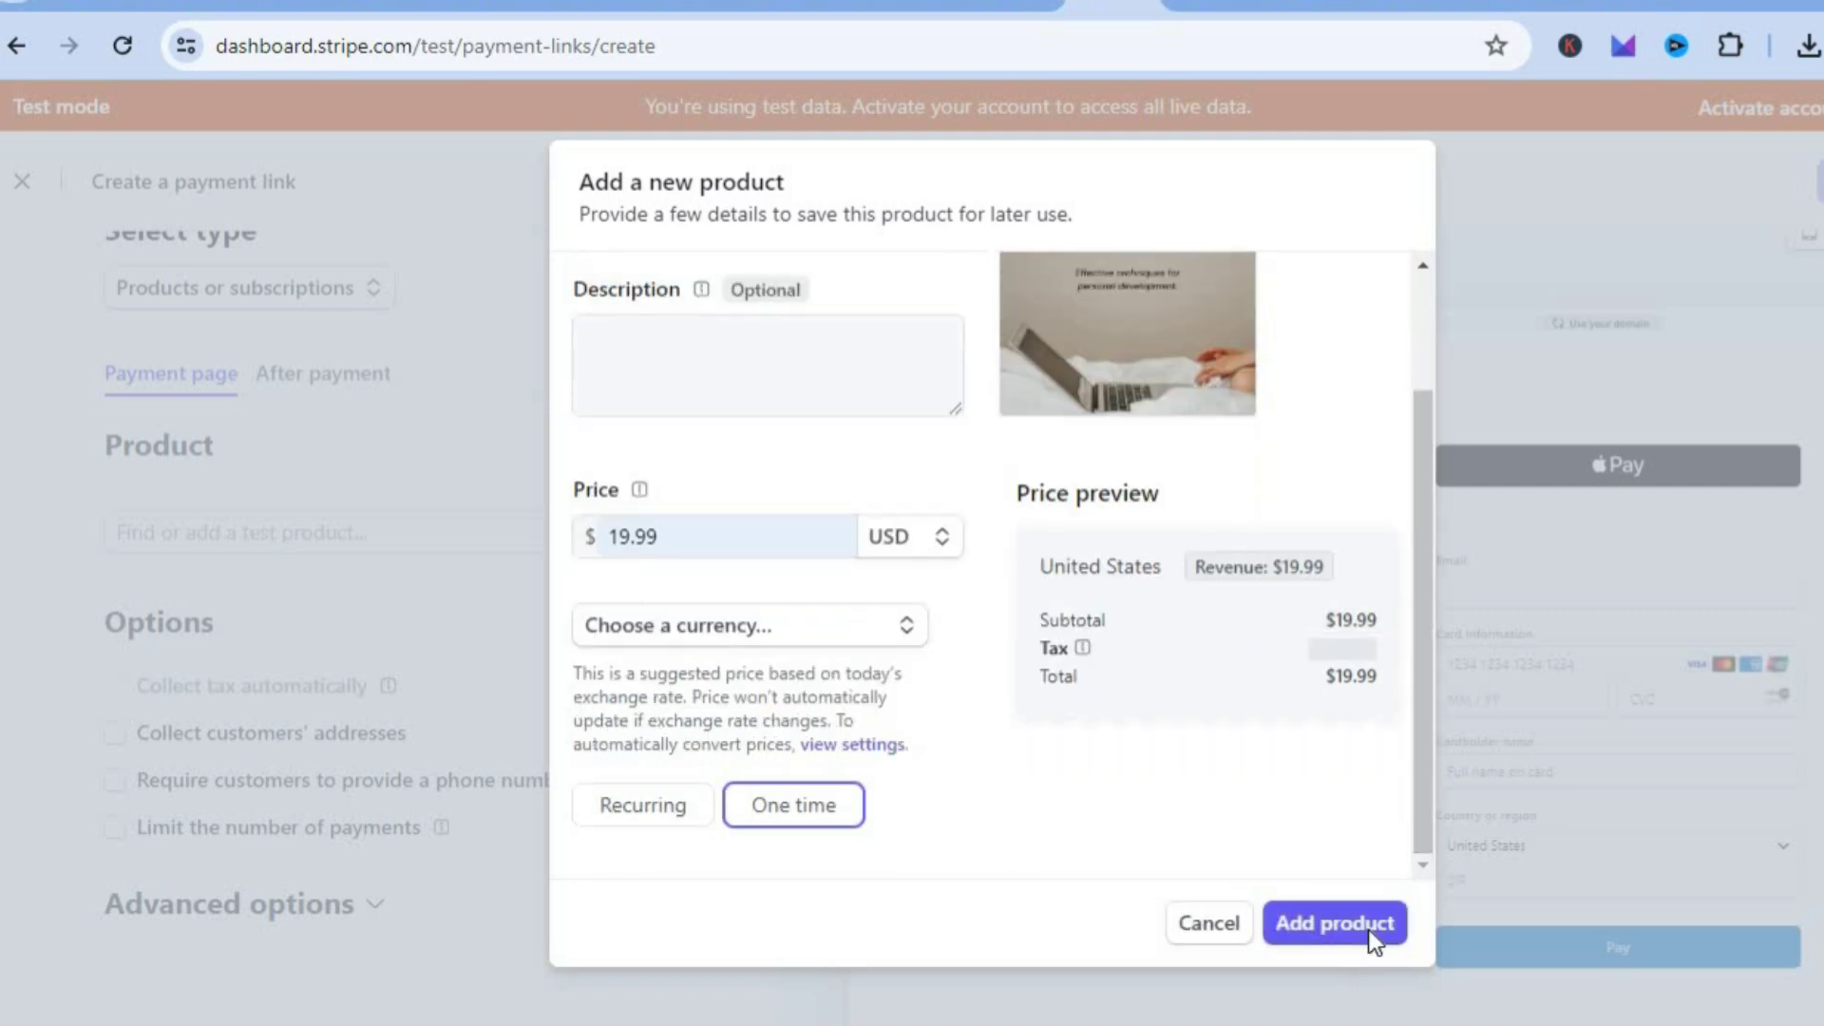
pyautogui.click(1368, 923)
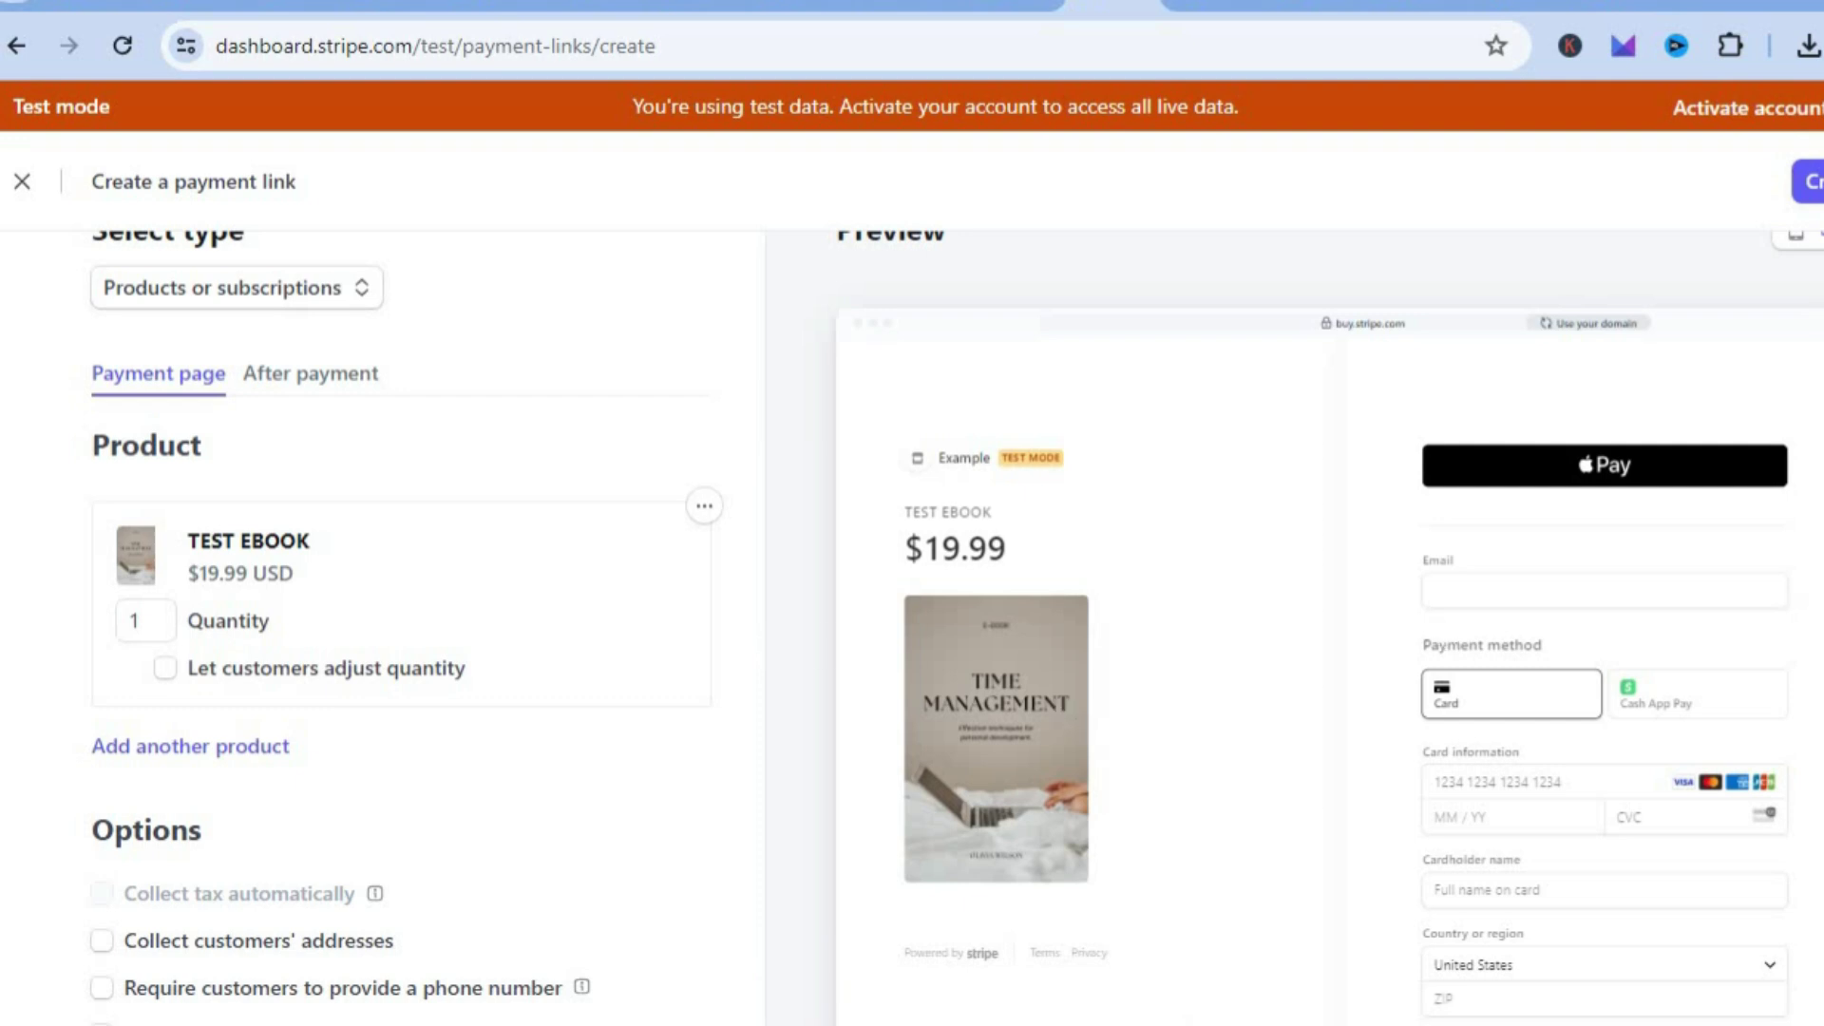
pyautogui.scroll(-2, 795, 708)
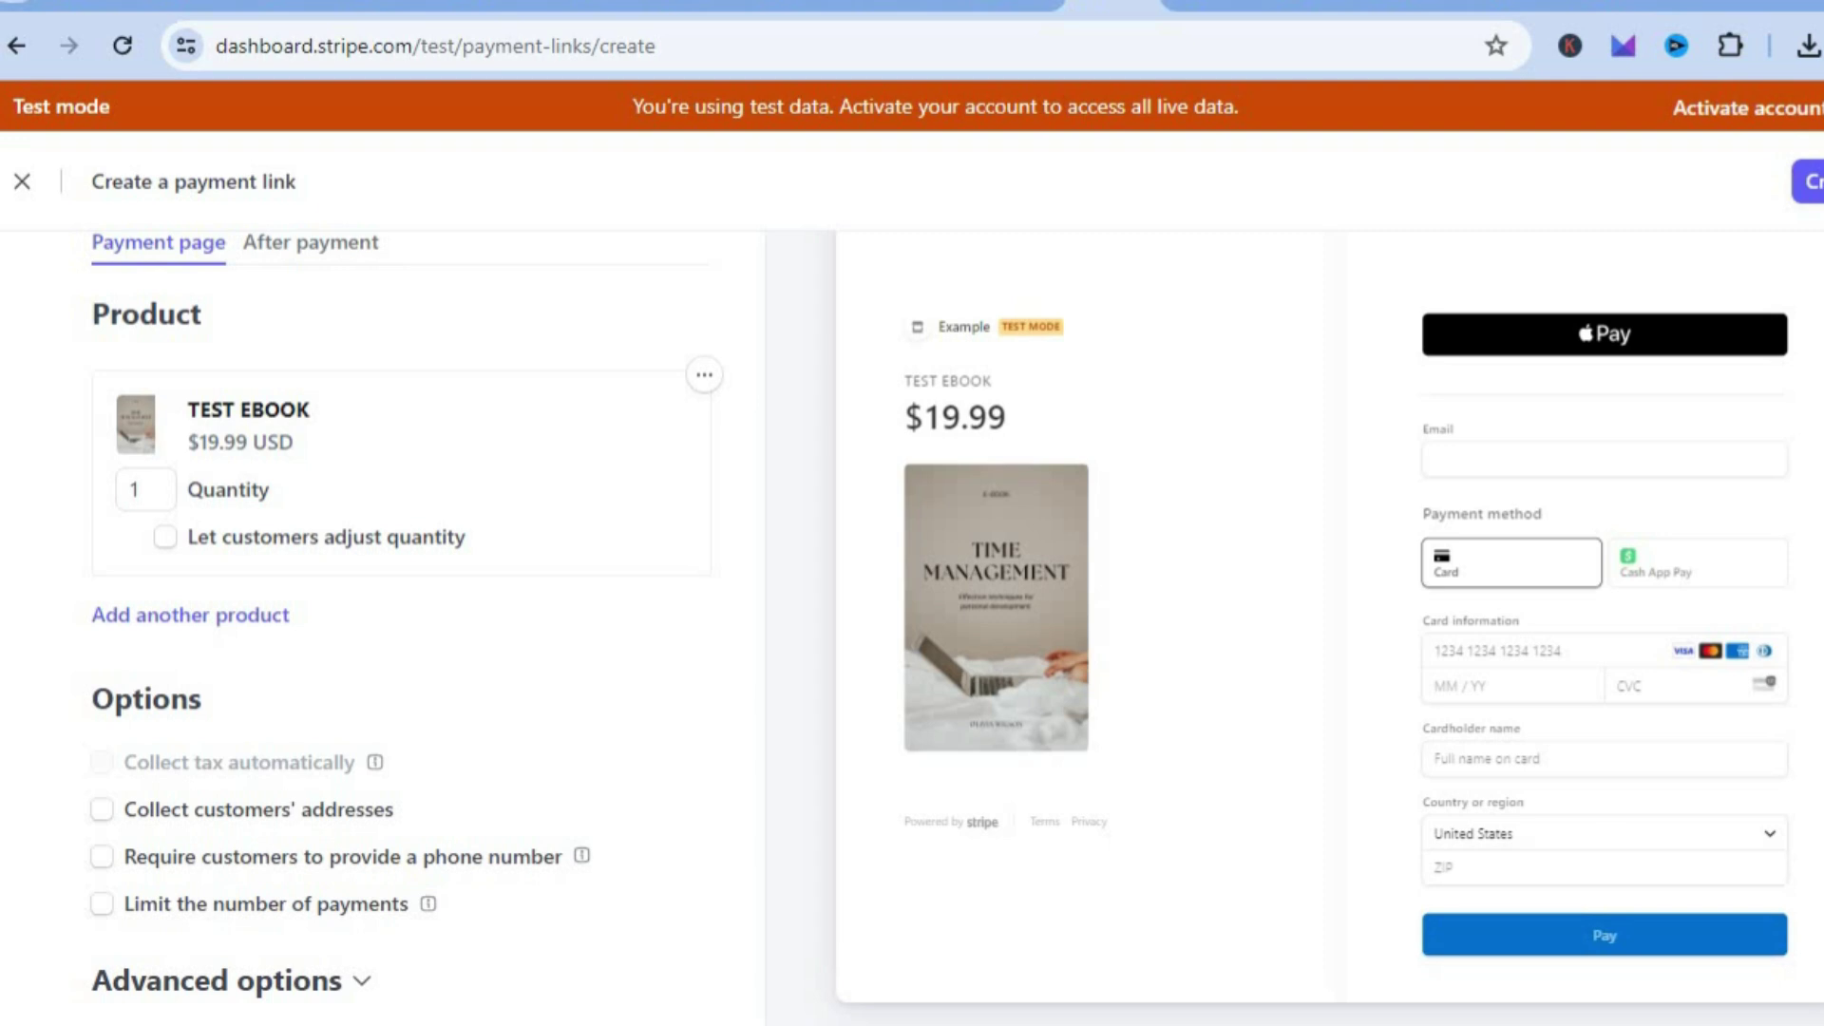
pyautogui.scroll(-2, 920, 749)
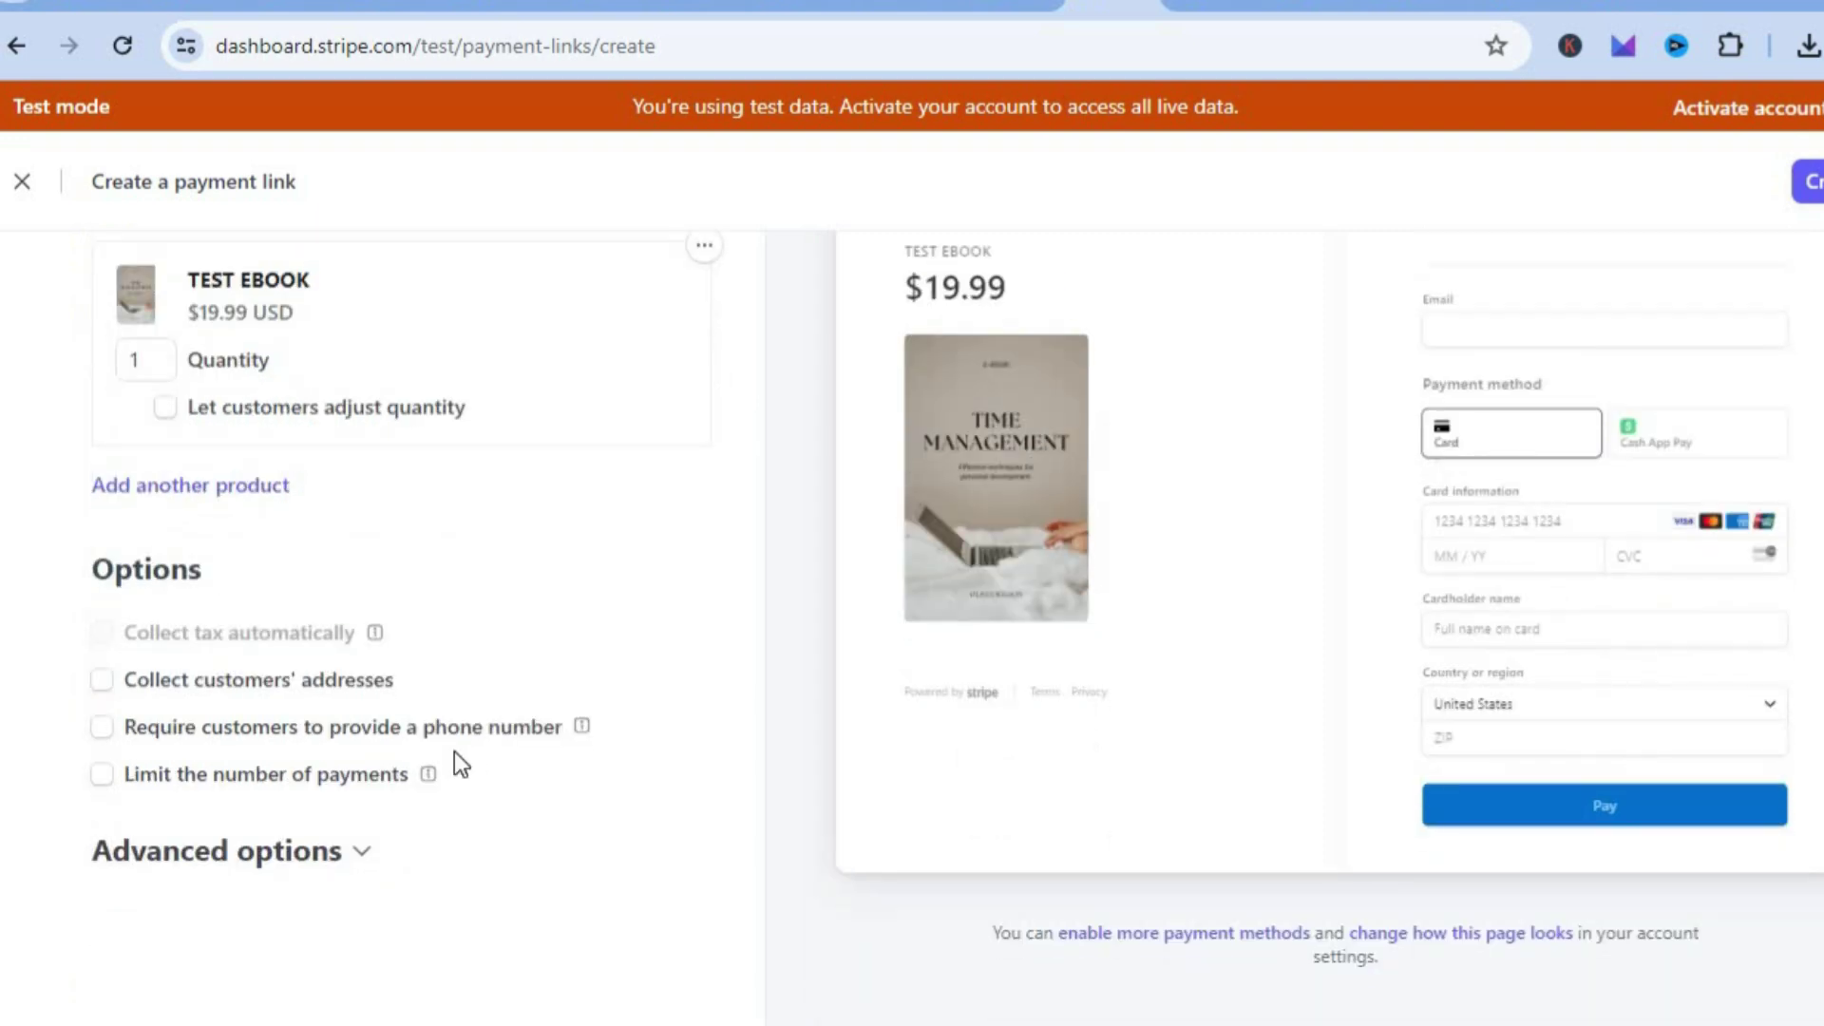
pyautogui.click(335, 858)
pyautogui.scroll(-3, 335, 866)
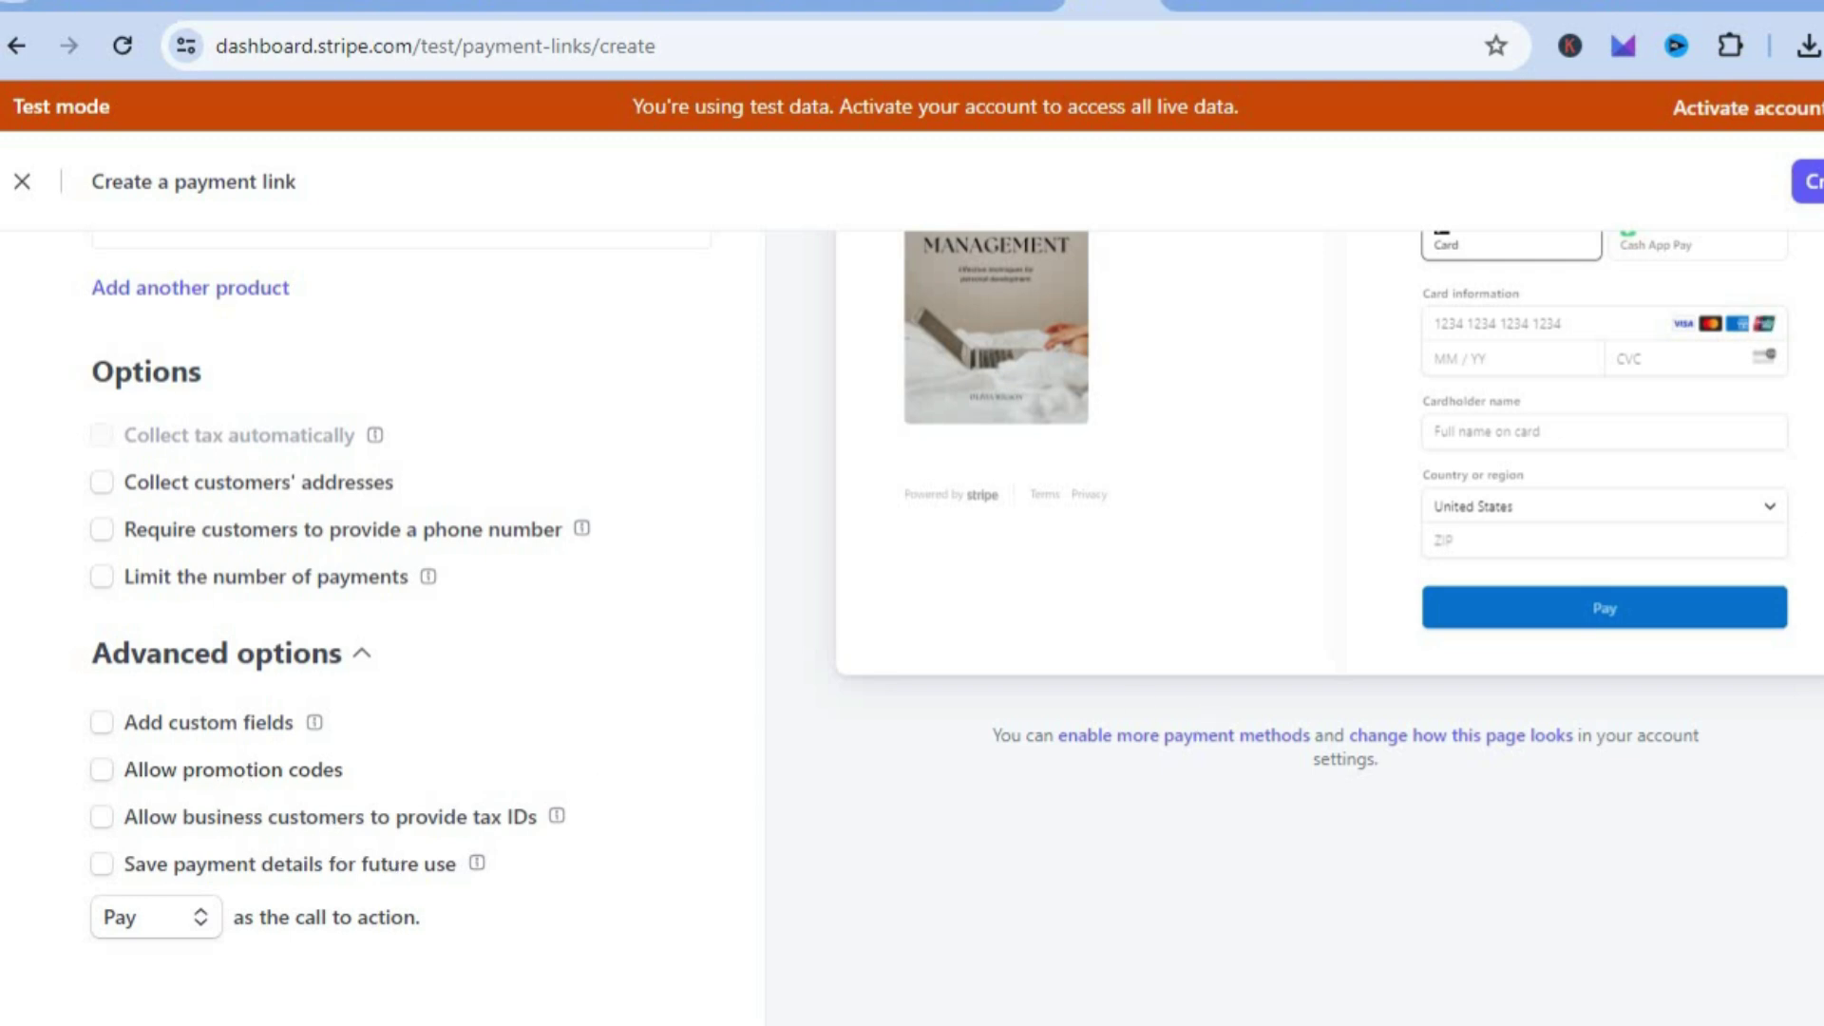
pyautogui.scroll(5, 590, 527)
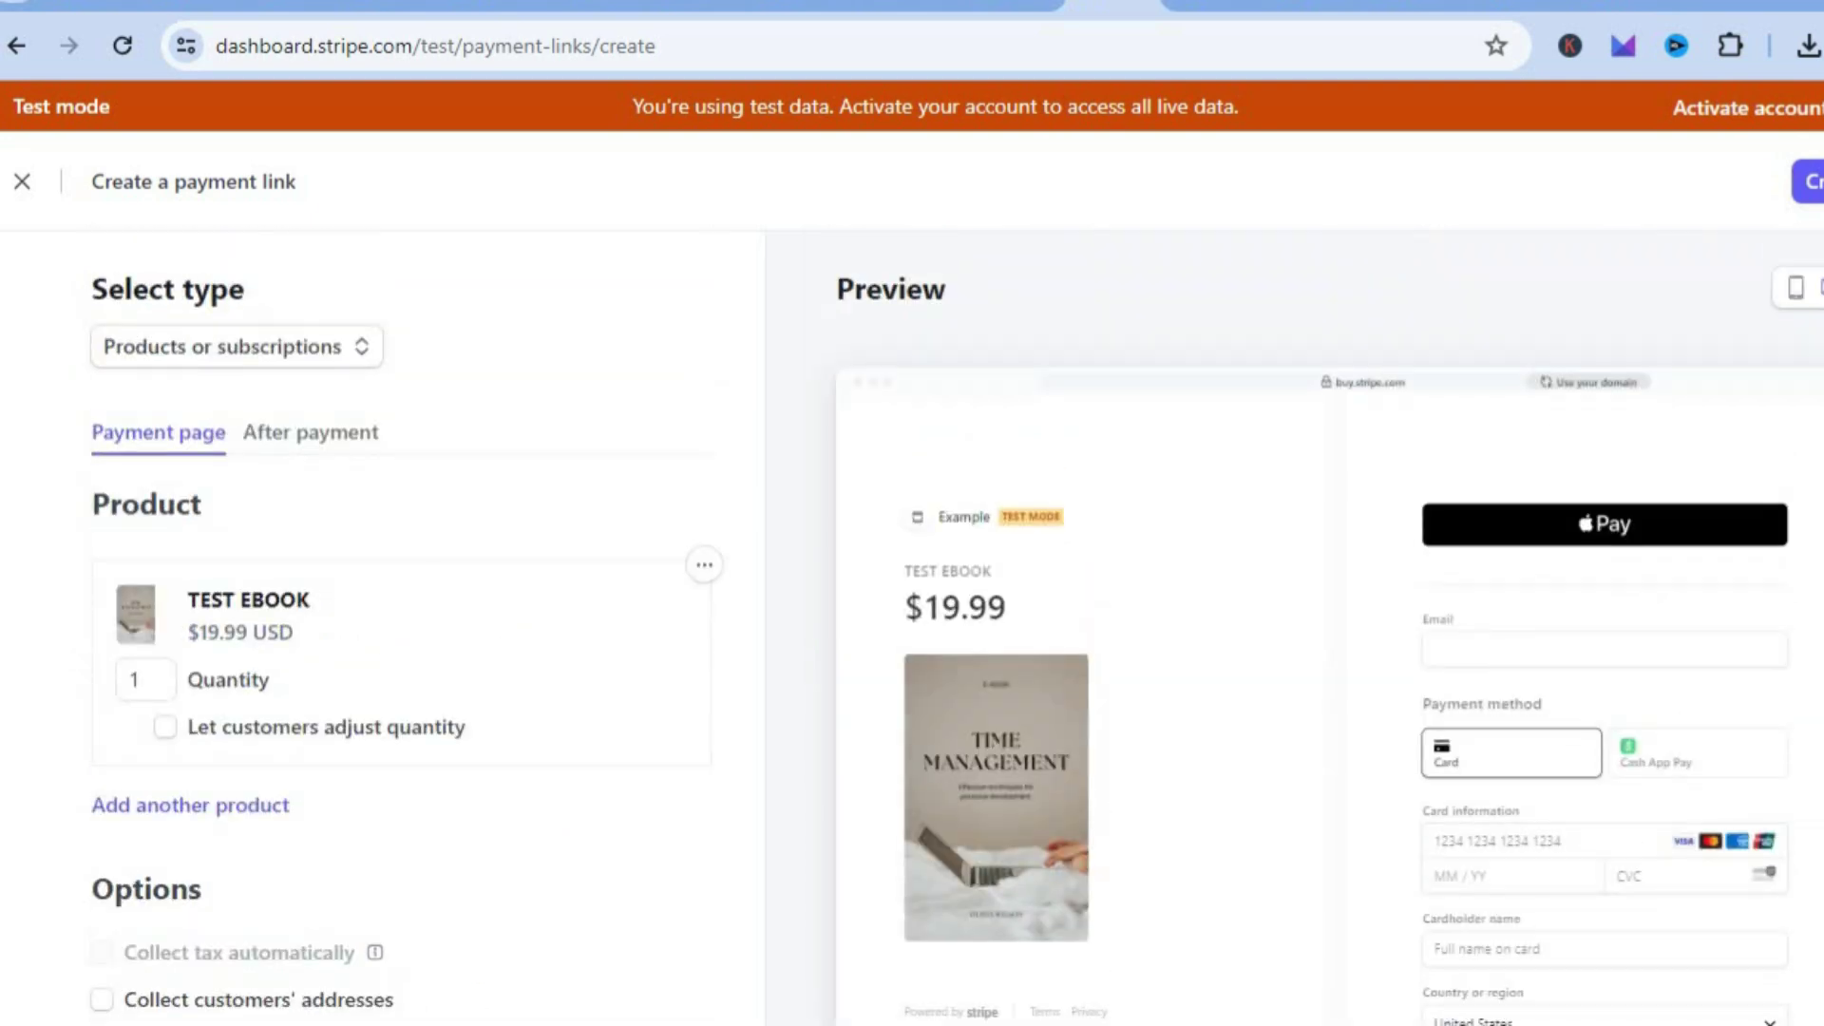
# - Replace the After payment default message with 'Thank for your purchase. Click here to access ebook'
pyautogui.click(294, 429)
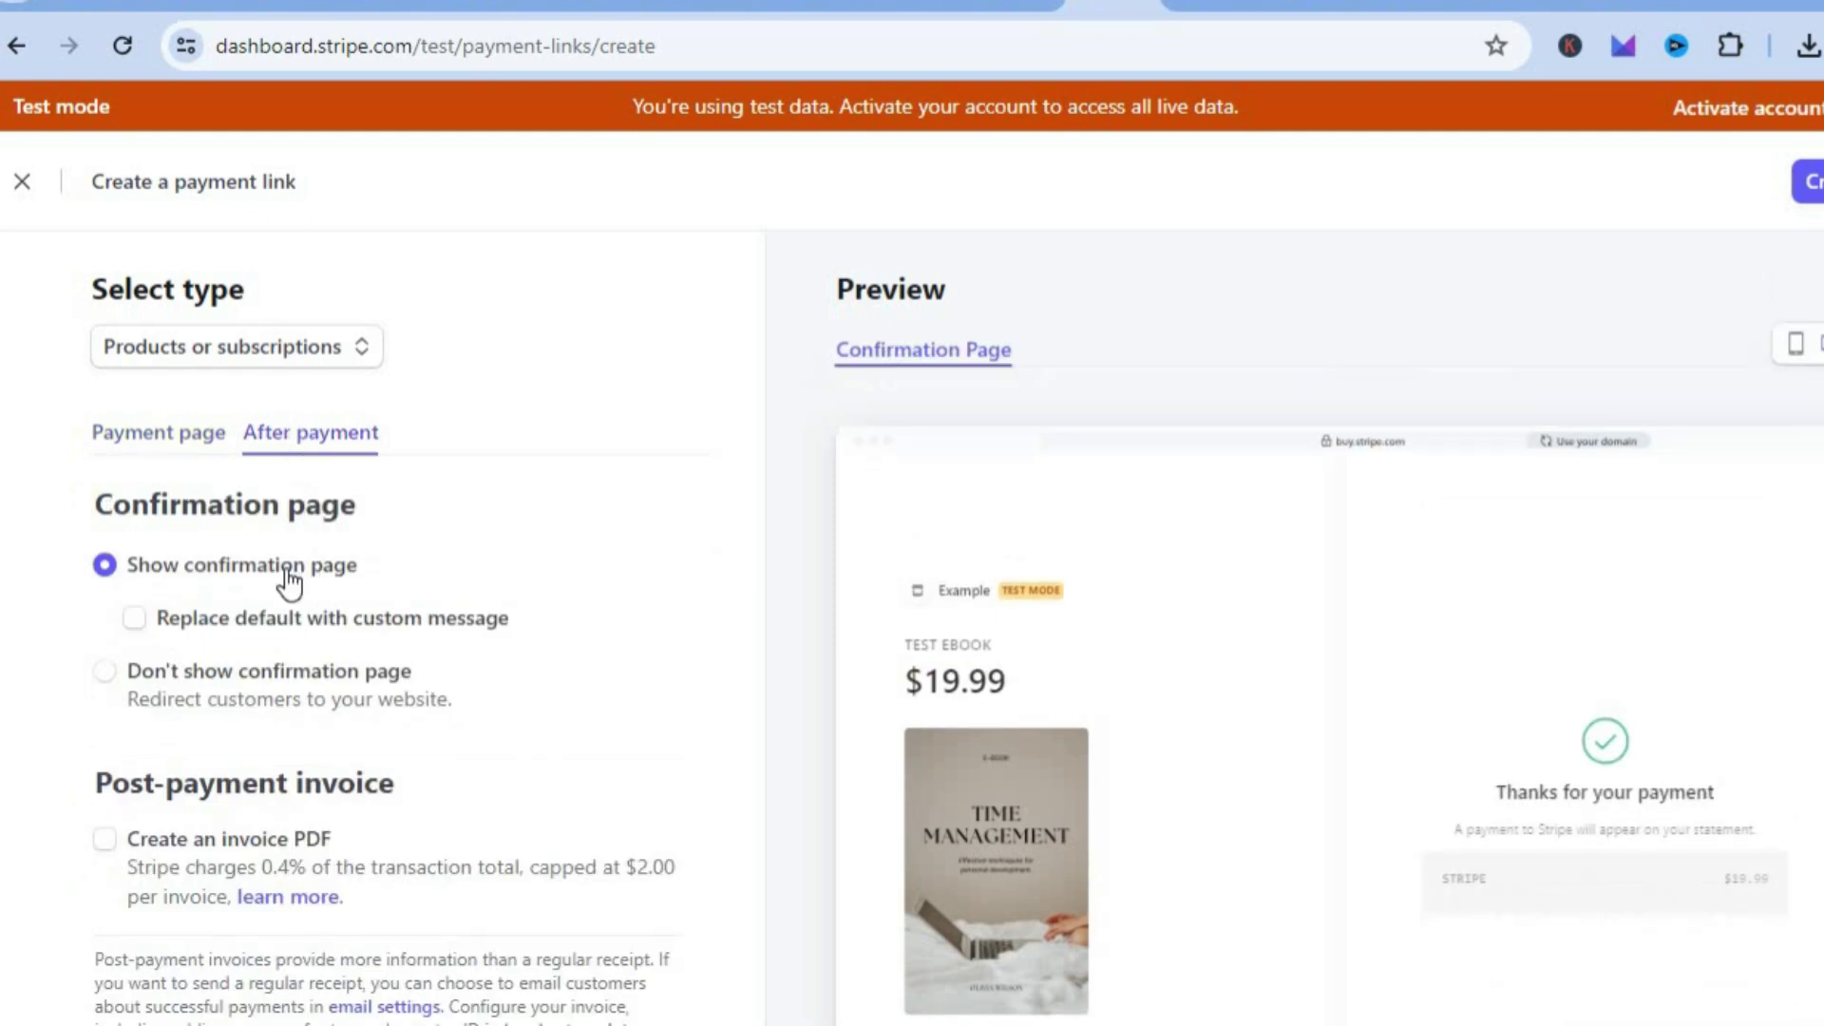
pyautogui.click(136, 619)
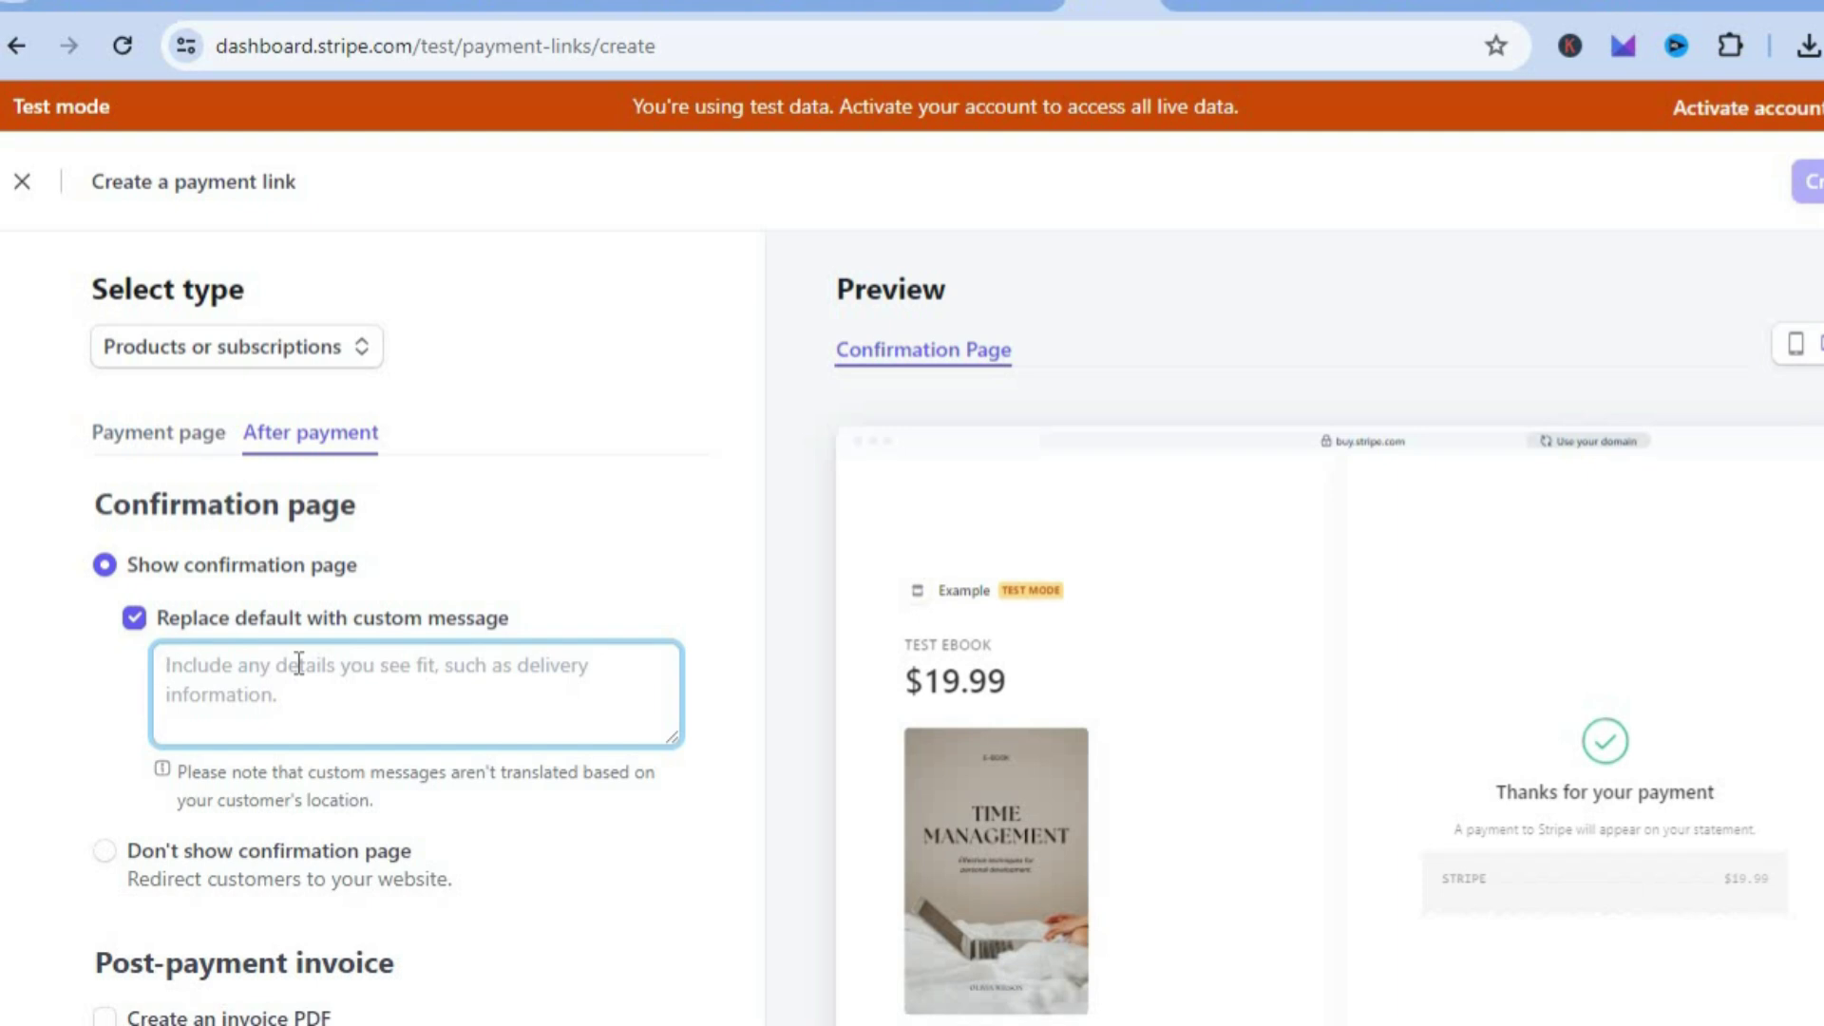
pyautogui.write('Thank ')
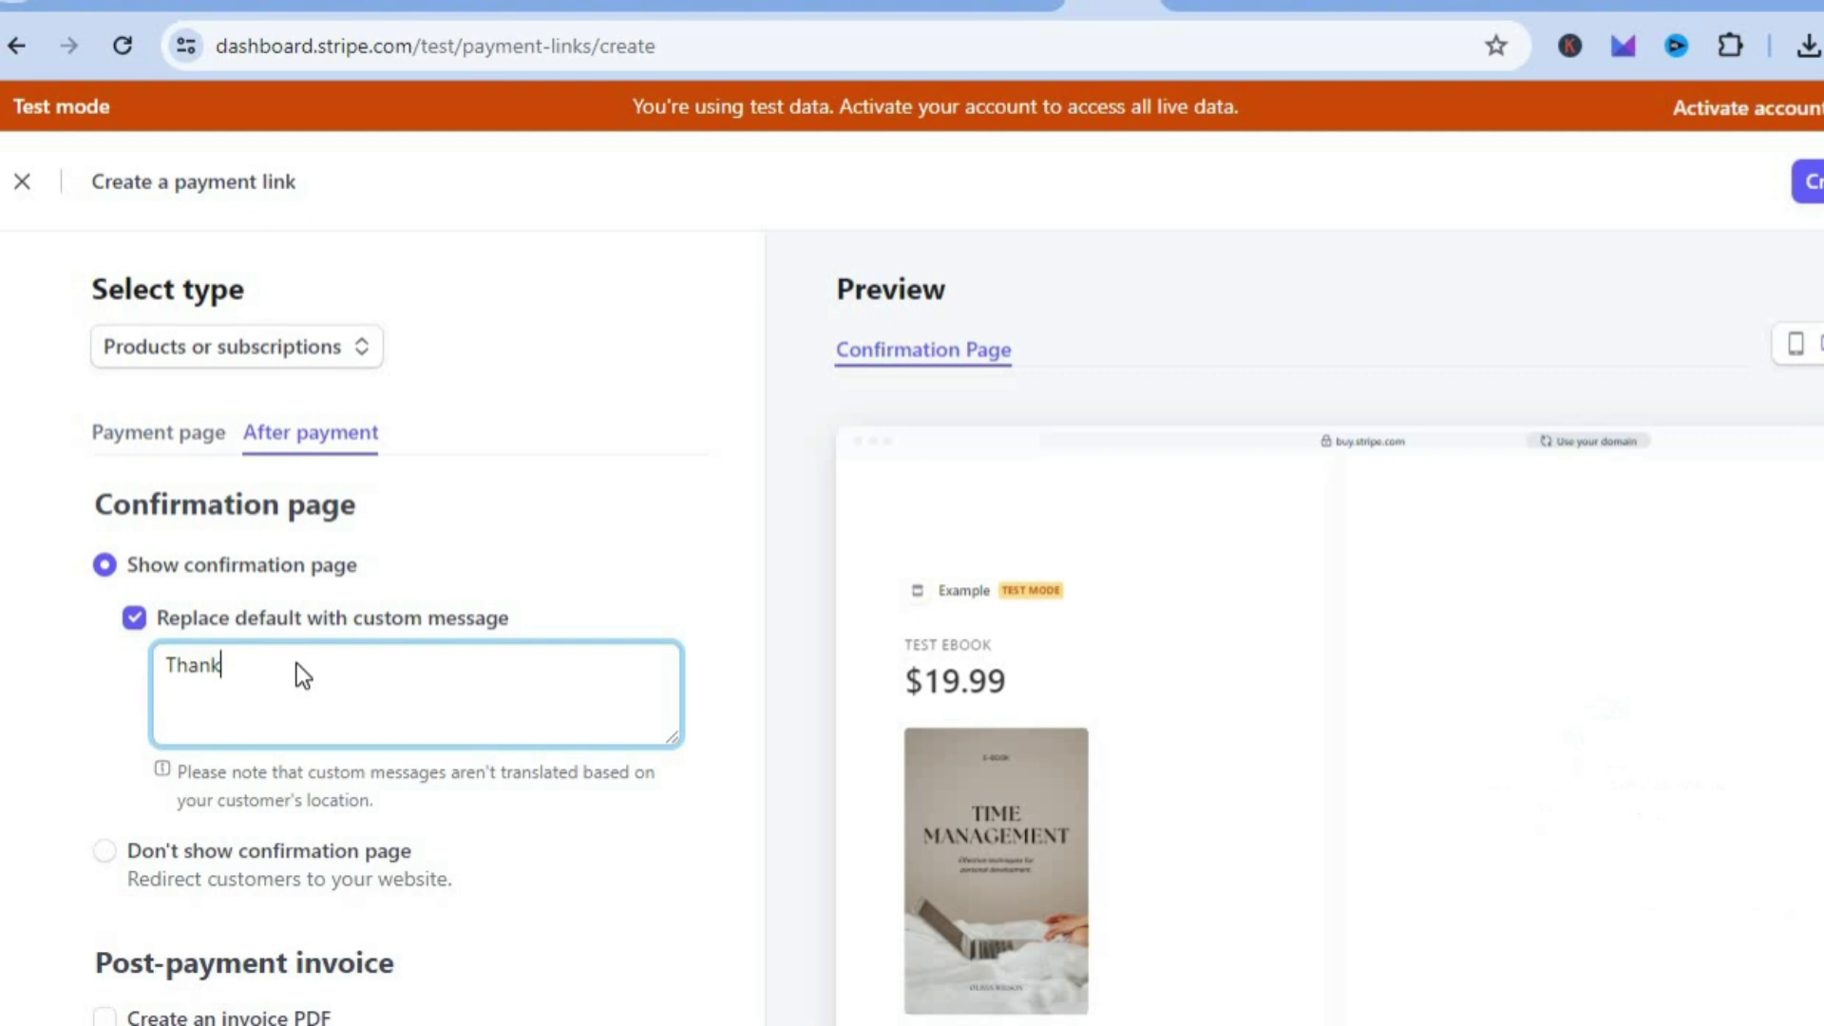
pyautogui.write('for your p')
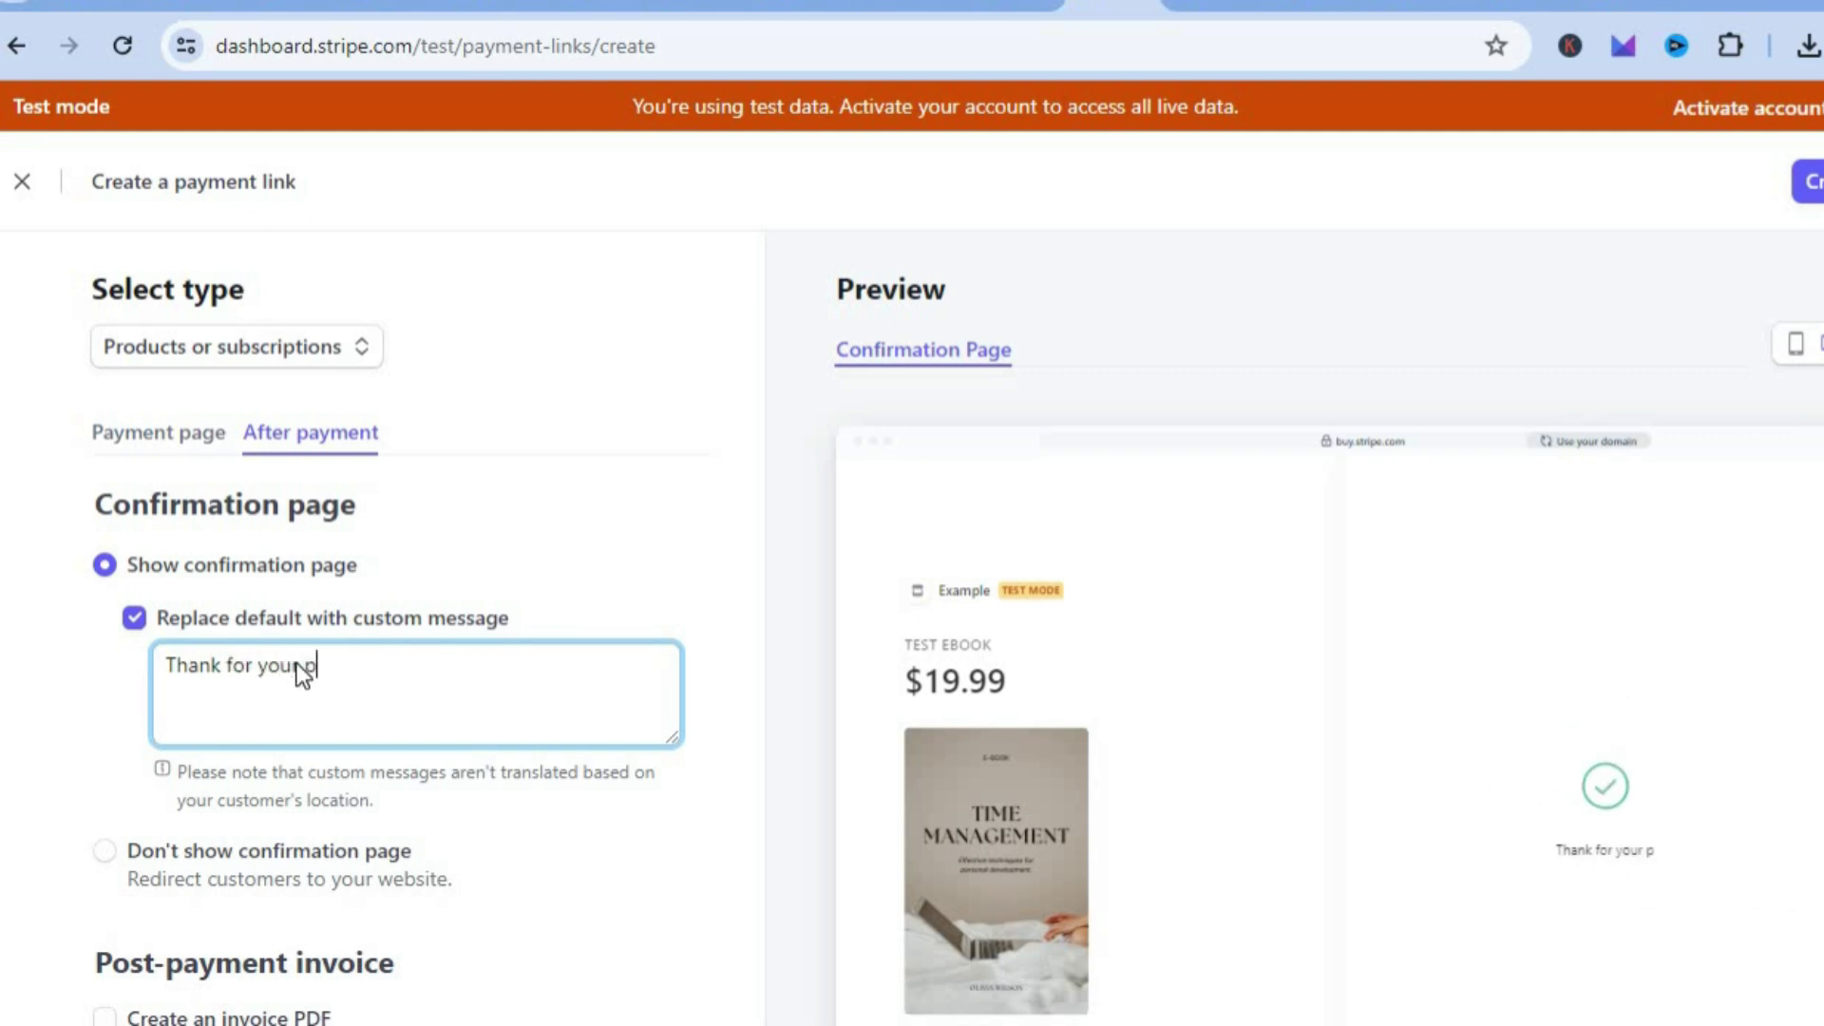
pyautogui.write('urchase.')
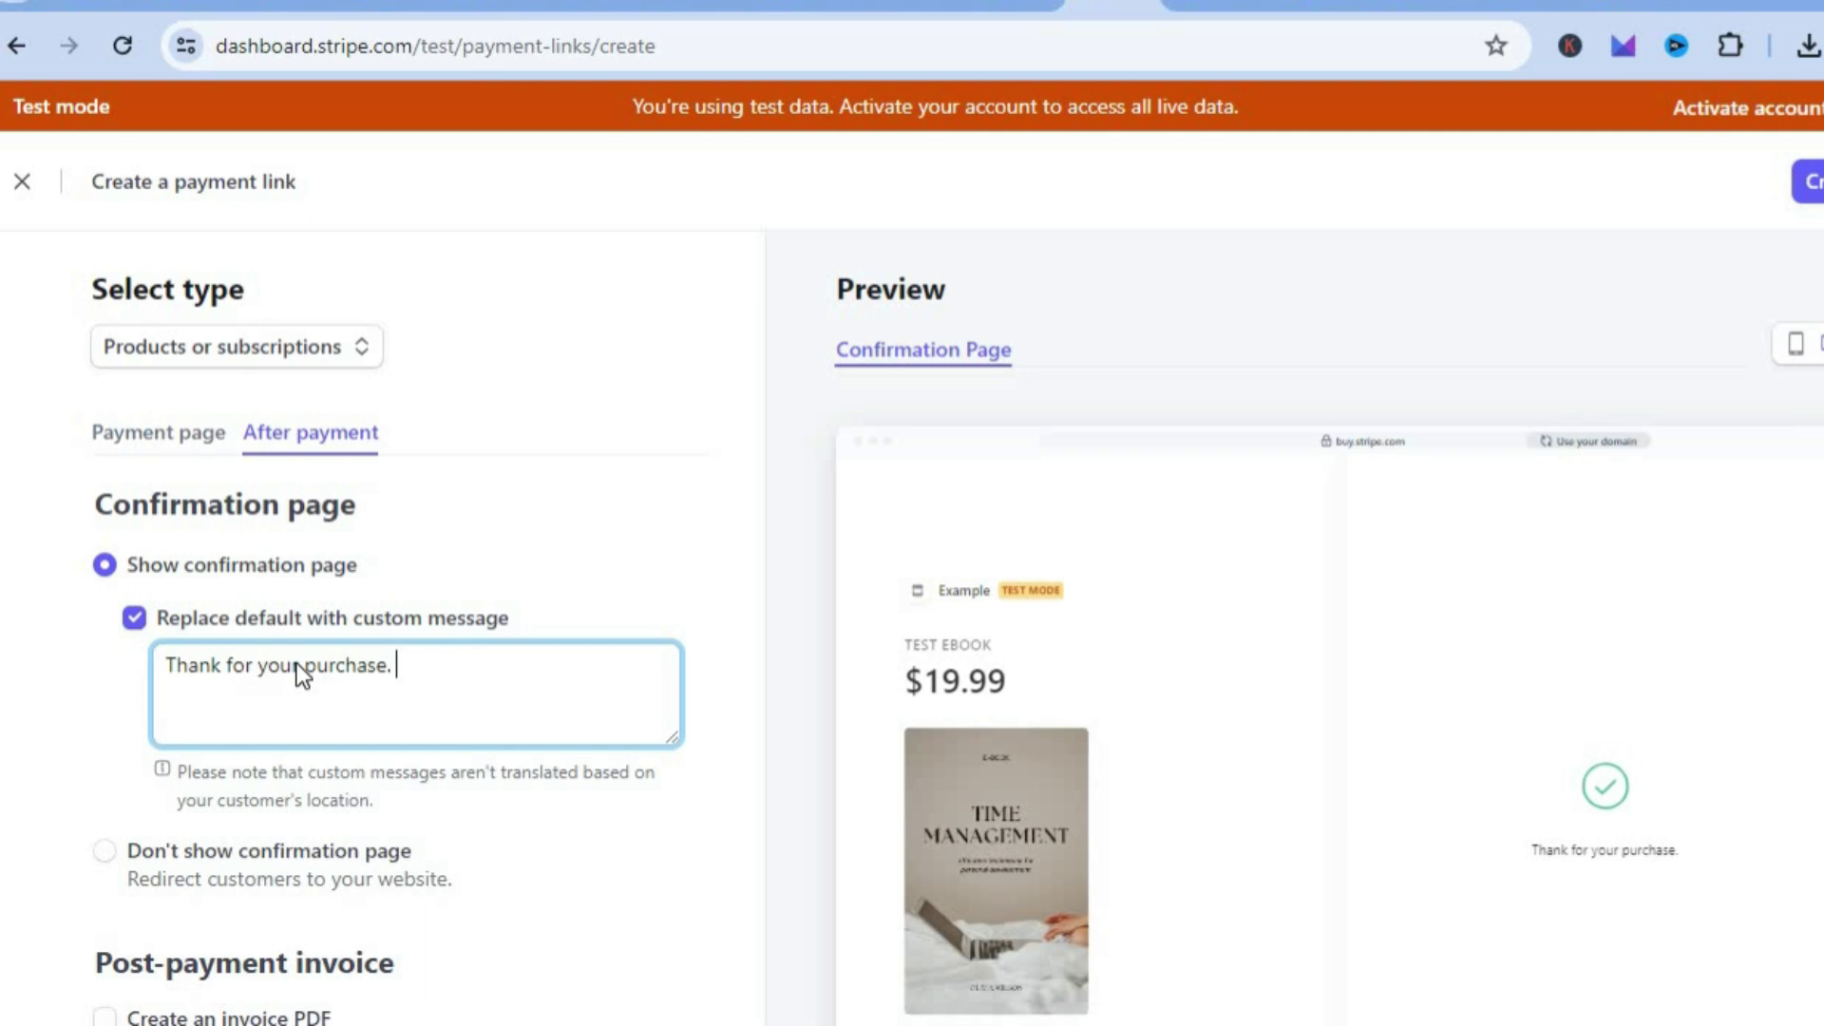
pyautogui.write(' Click her')
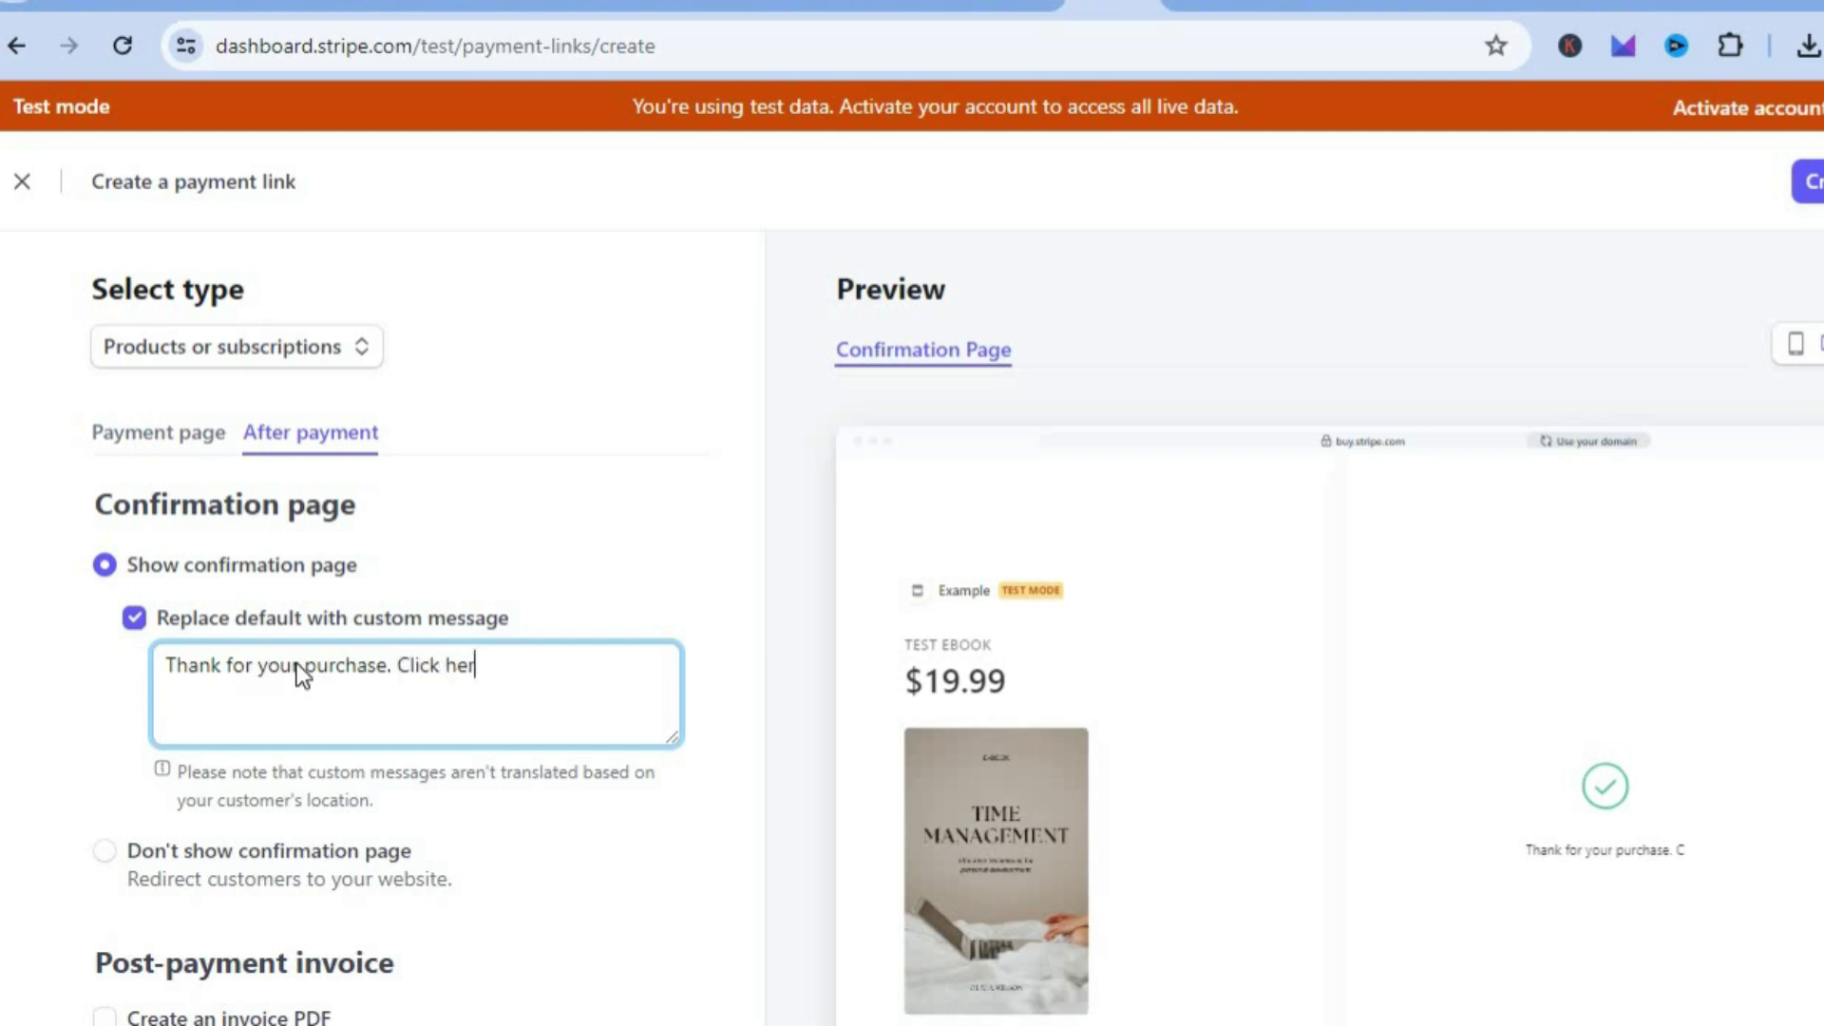
pyautogui.write('e to a')
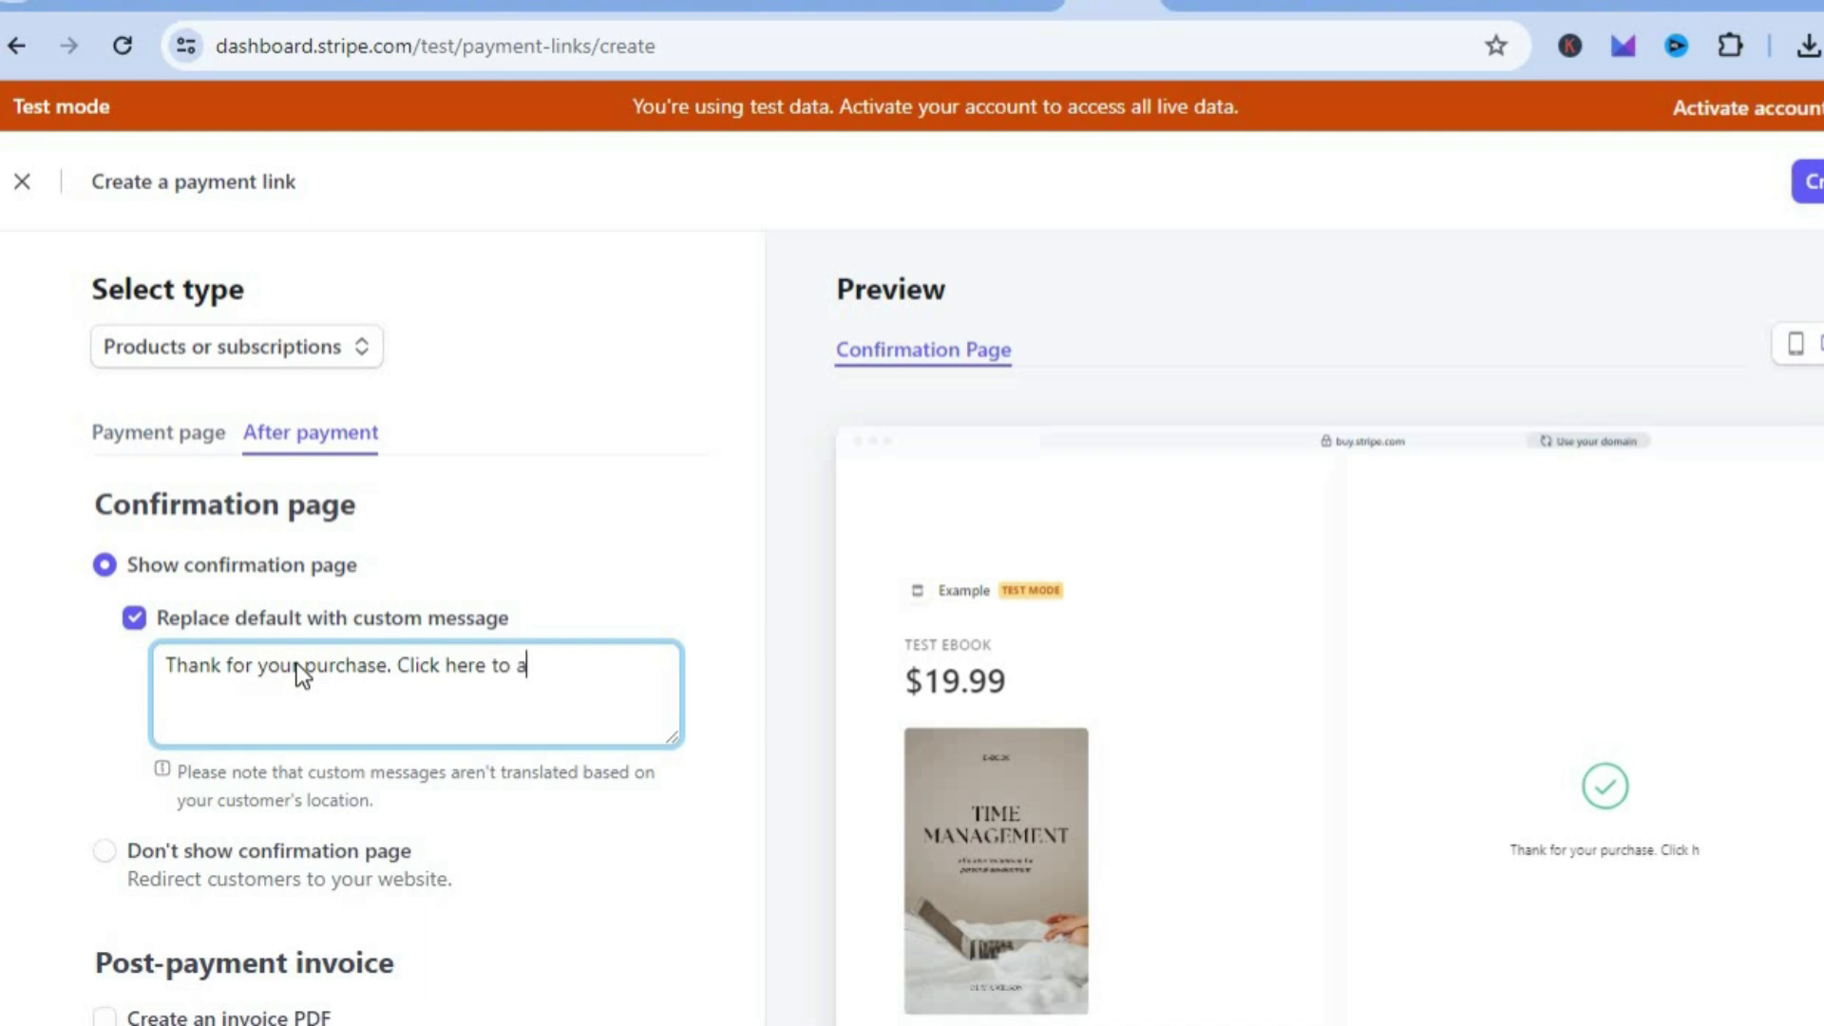
pyautogui.write('ccess ebook')
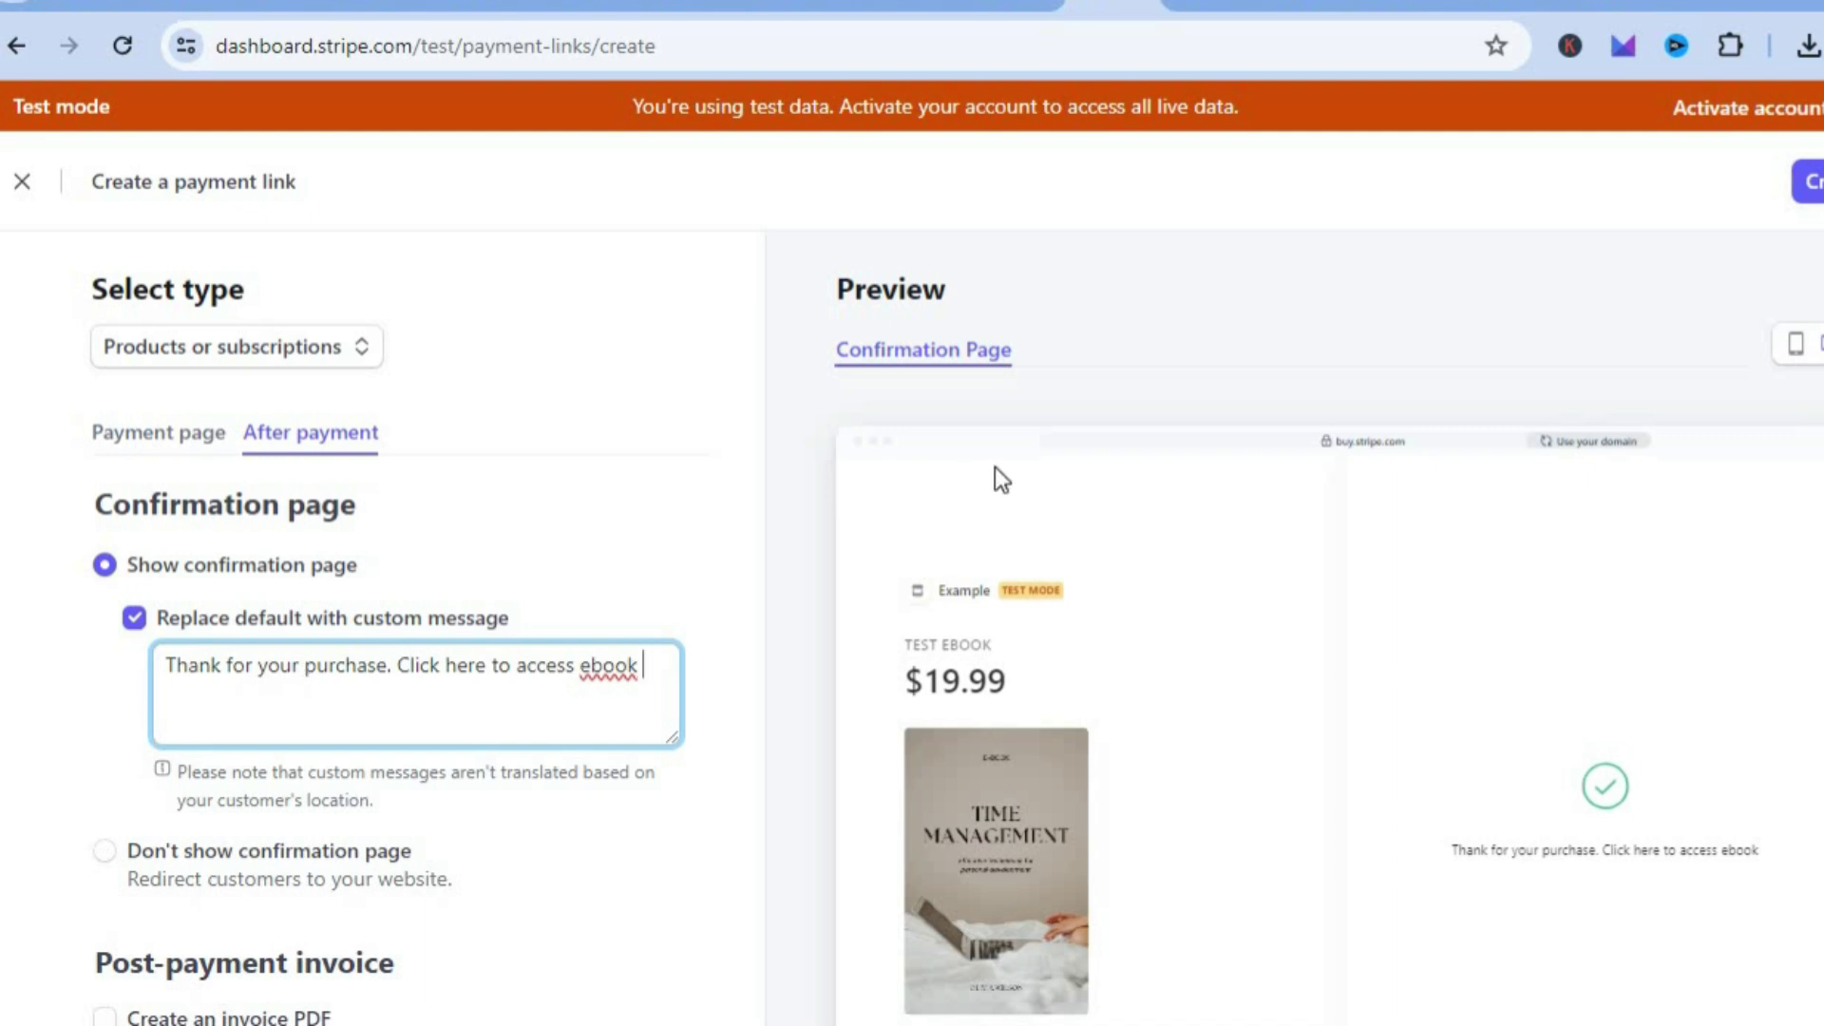
# - Upload the Time Management Ebook PDF from Downloads to Google Drive
pyautogui.click(1402, 6)
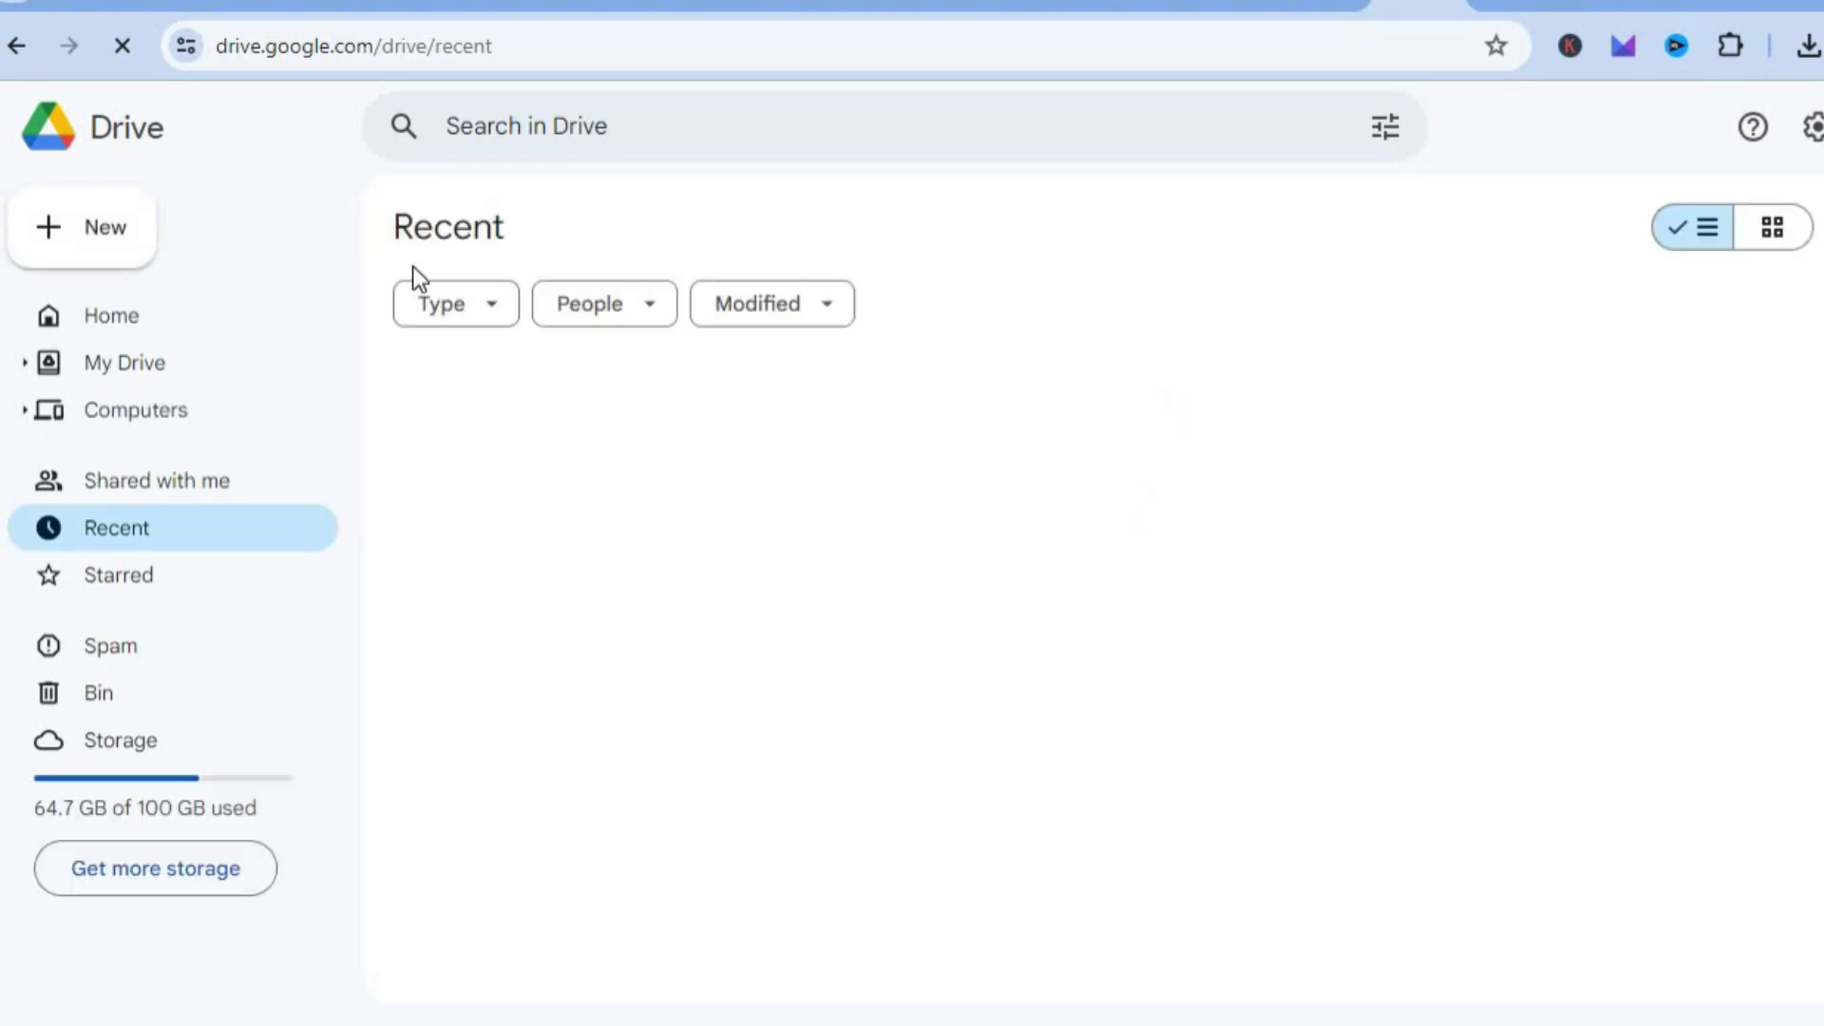
pyautogui.click(84, 244)
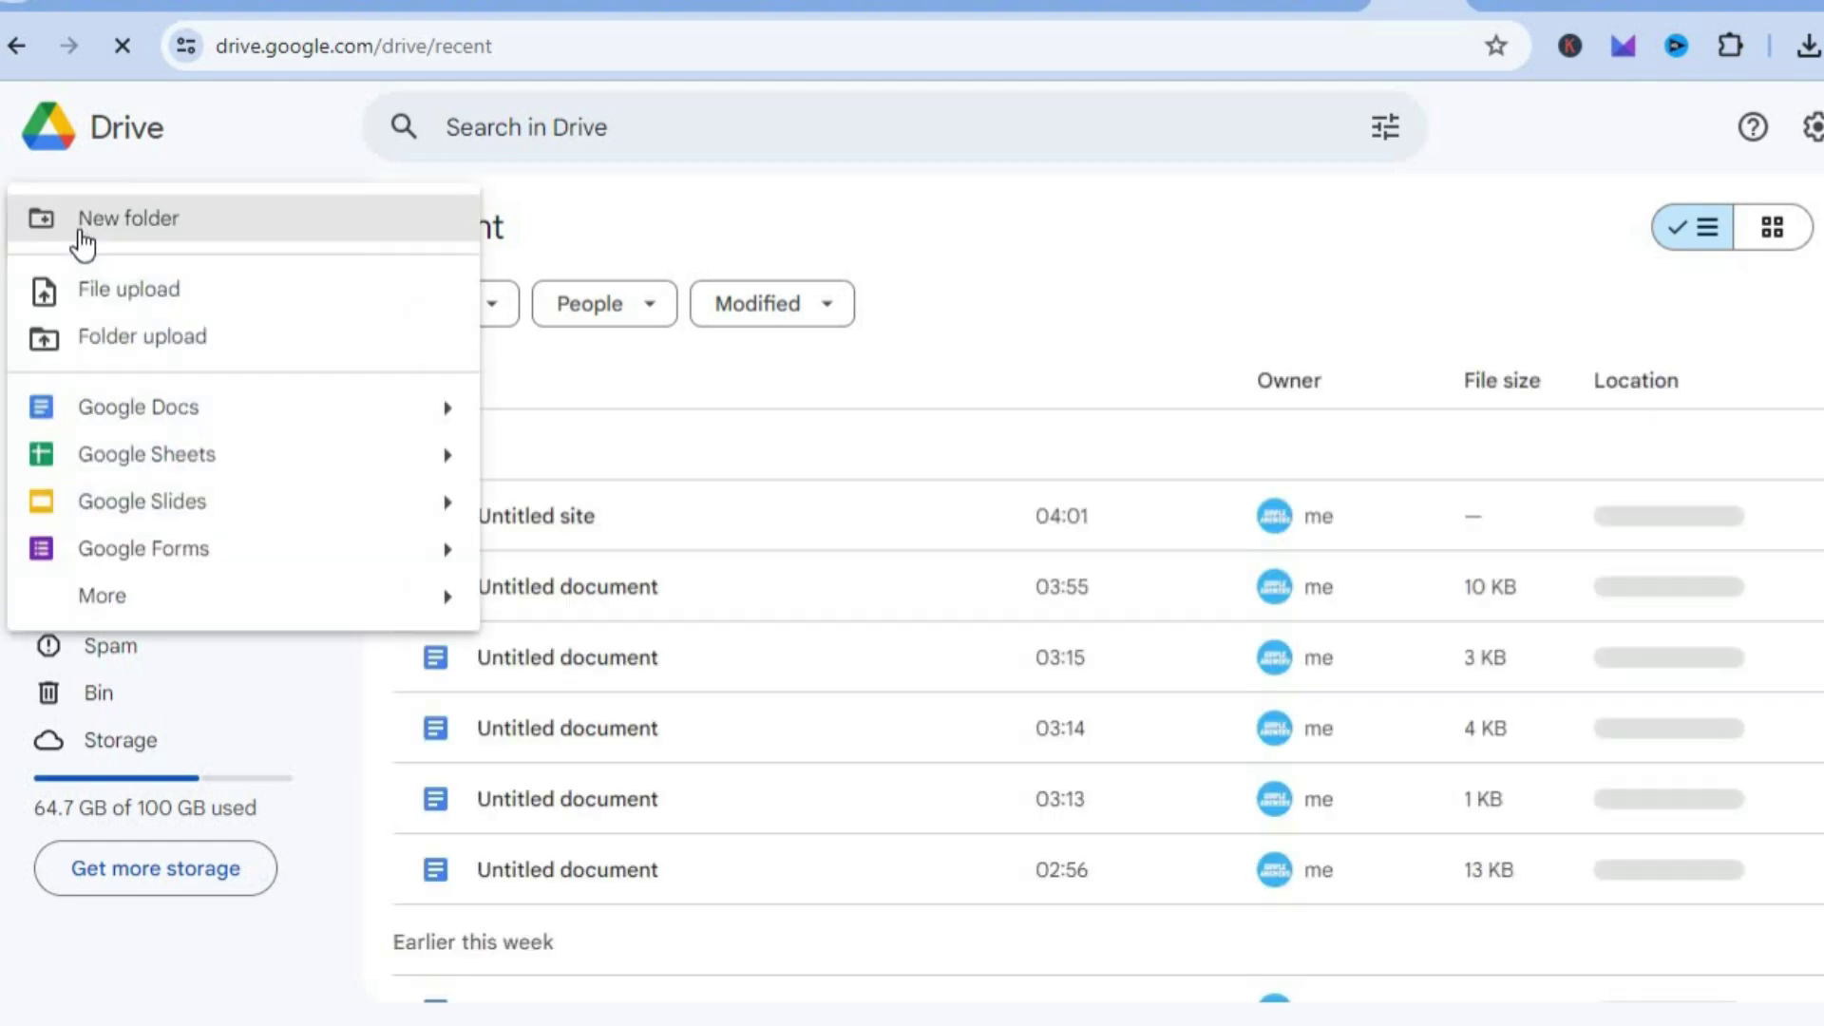
pyautogui.click(148, 296)
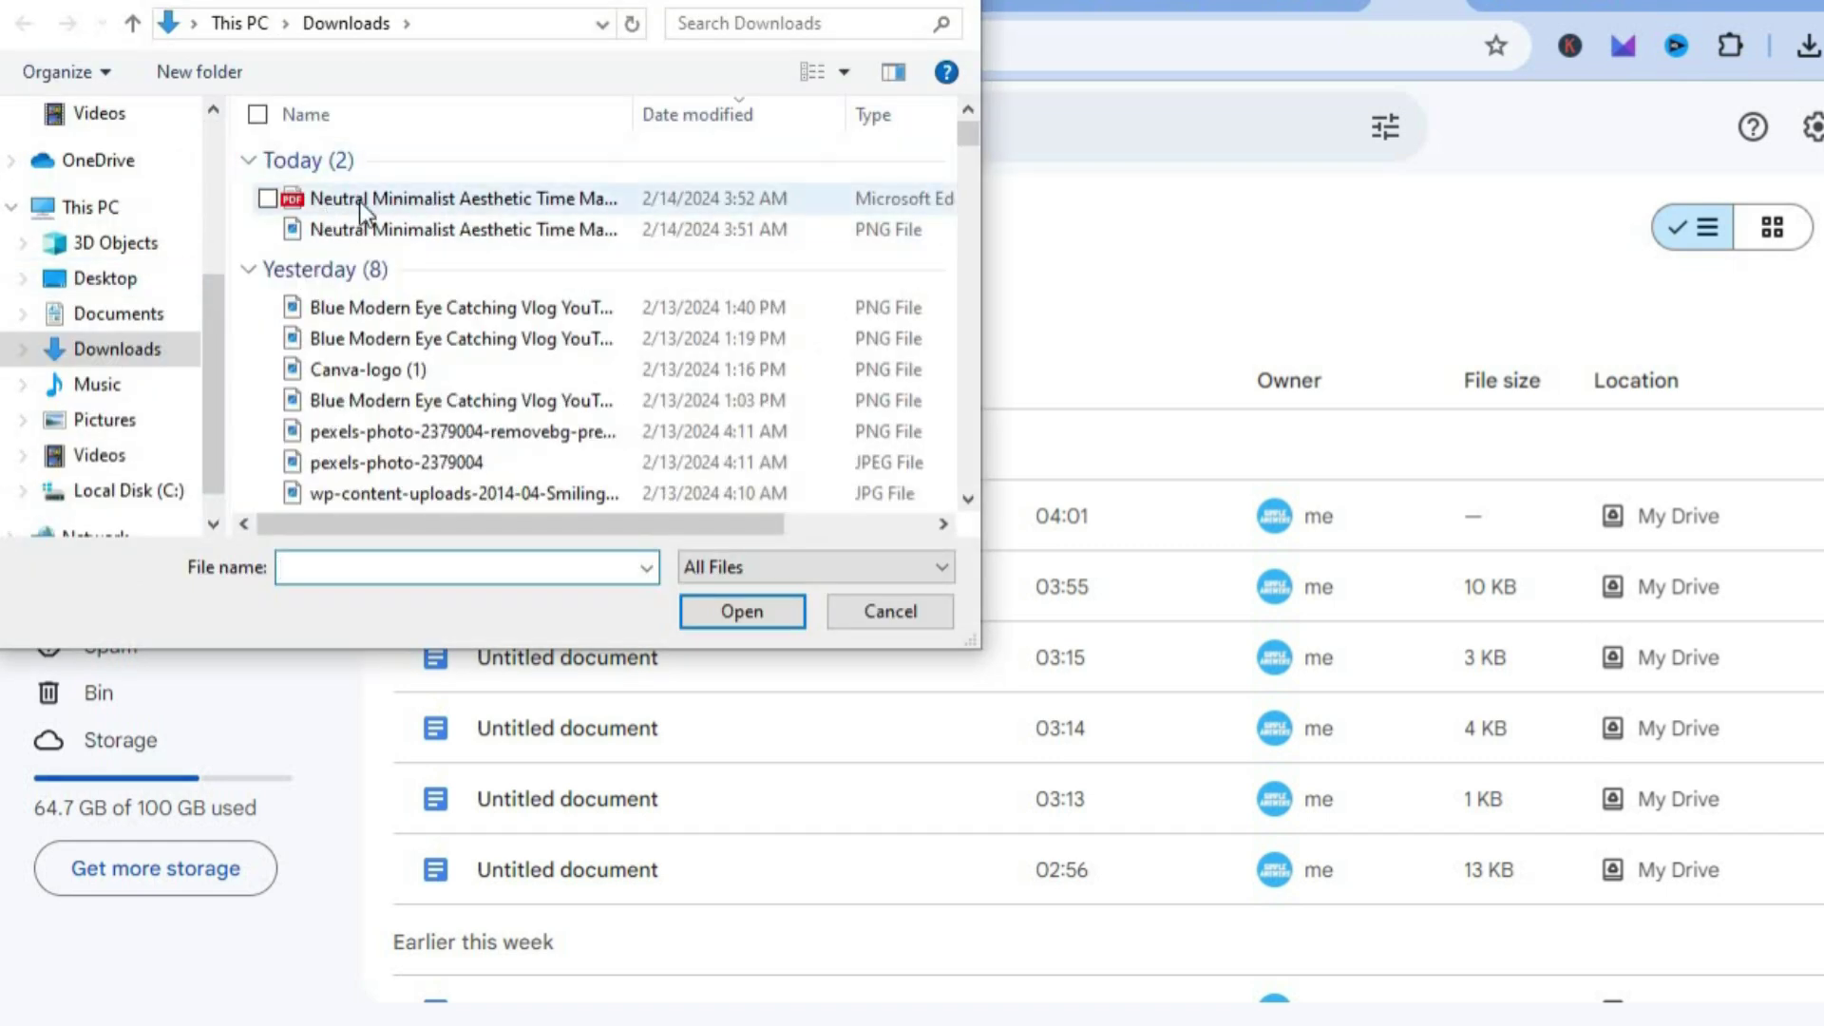
pyautogui.click(448, 197)
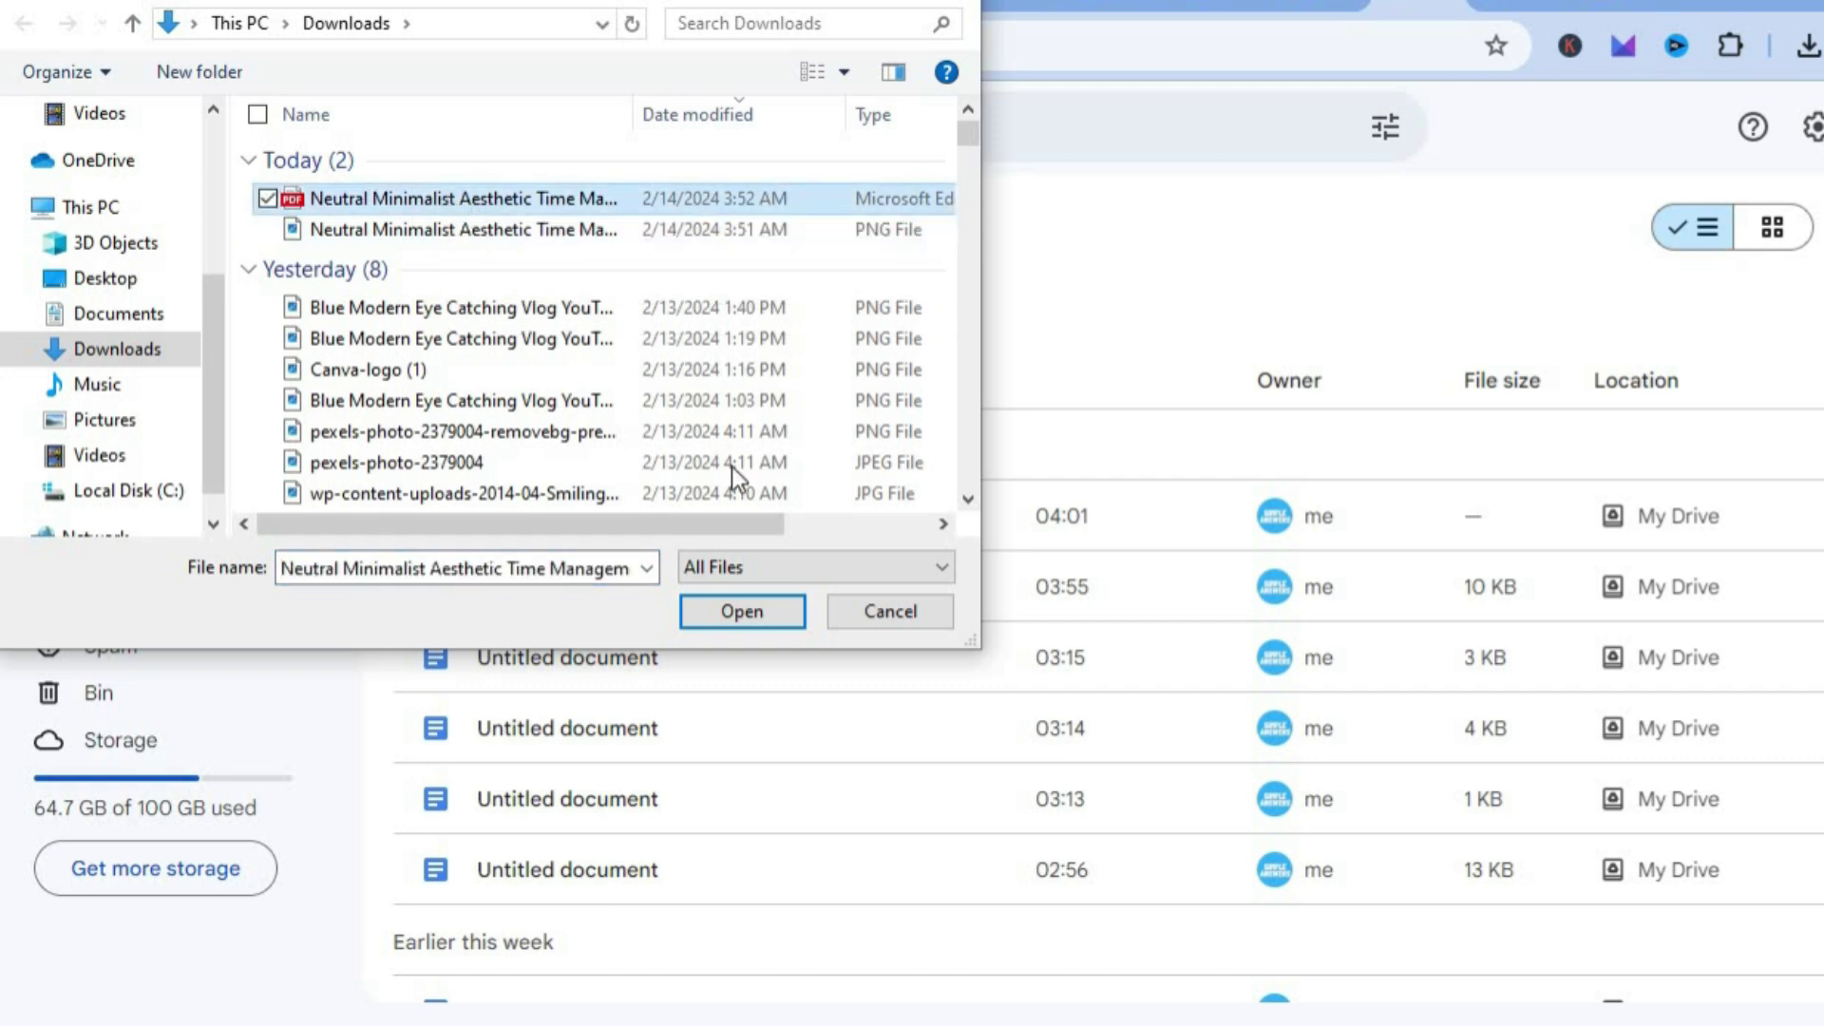
pyautogui.click(713, 612)
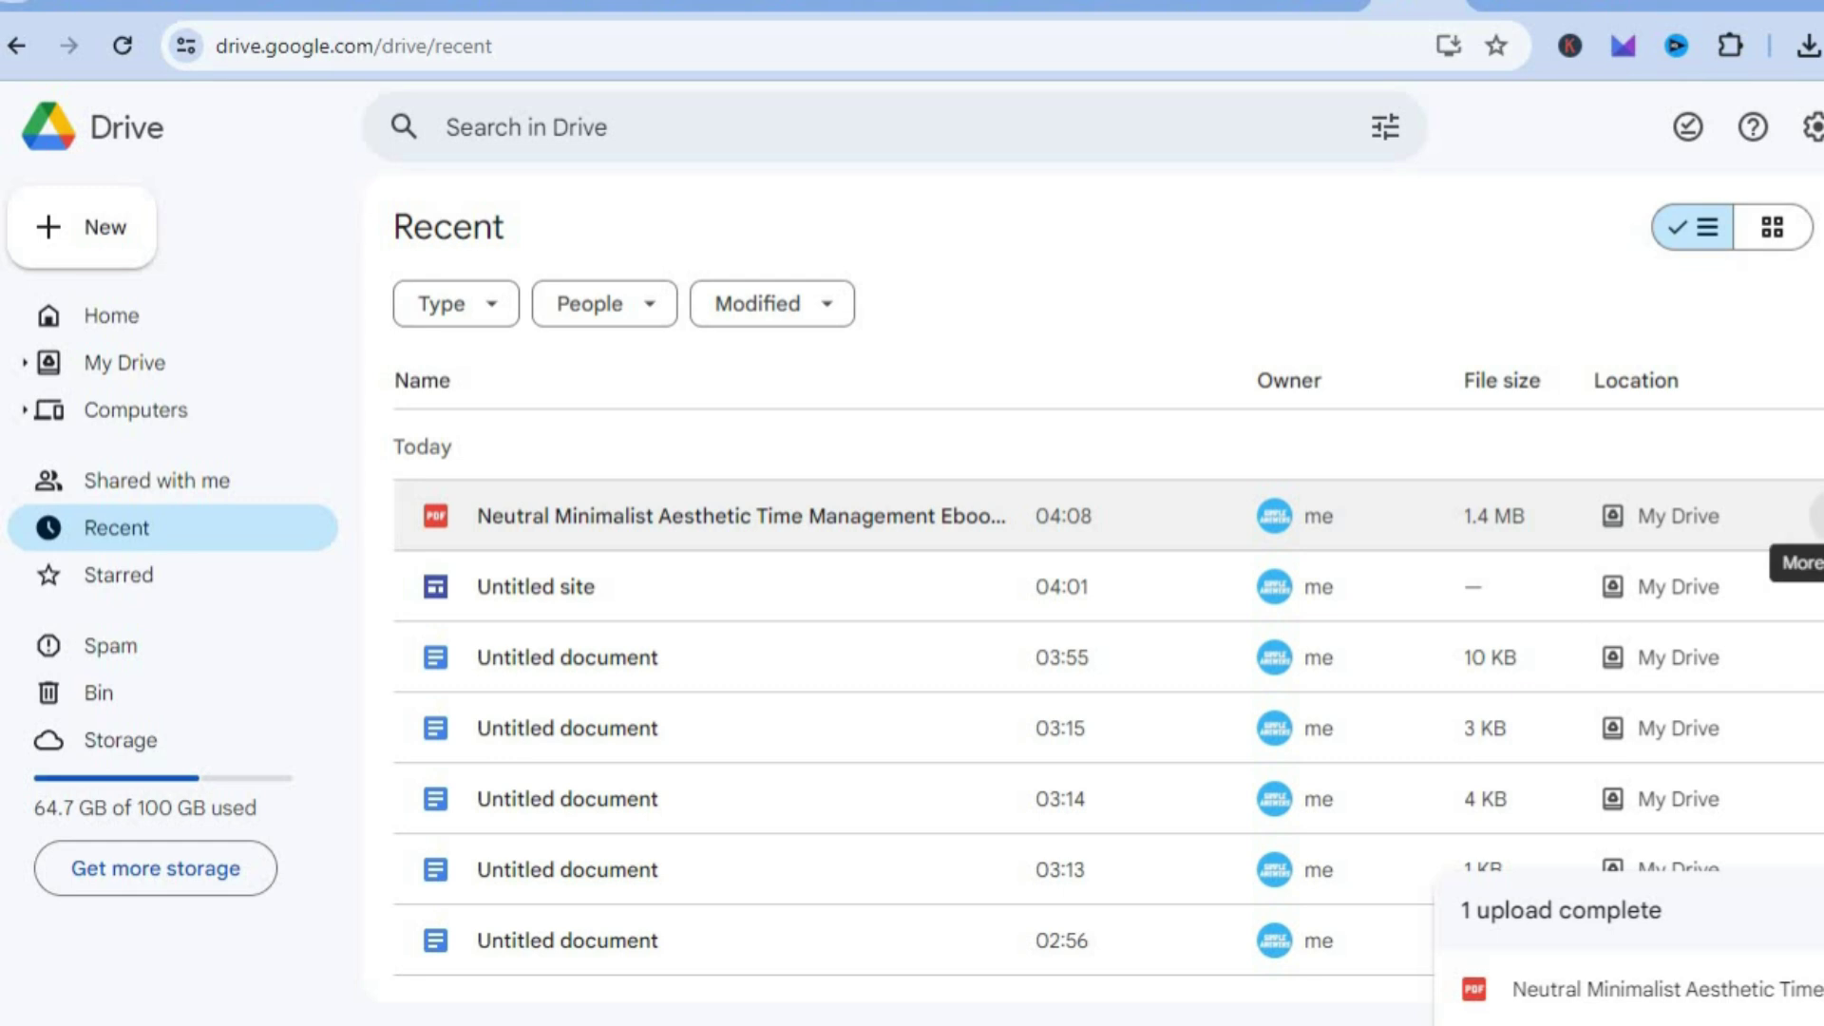
# - Set the ebook PDF's access to Anyone with the link as viewer and copy its link
pyautogui.click(1814, 516)
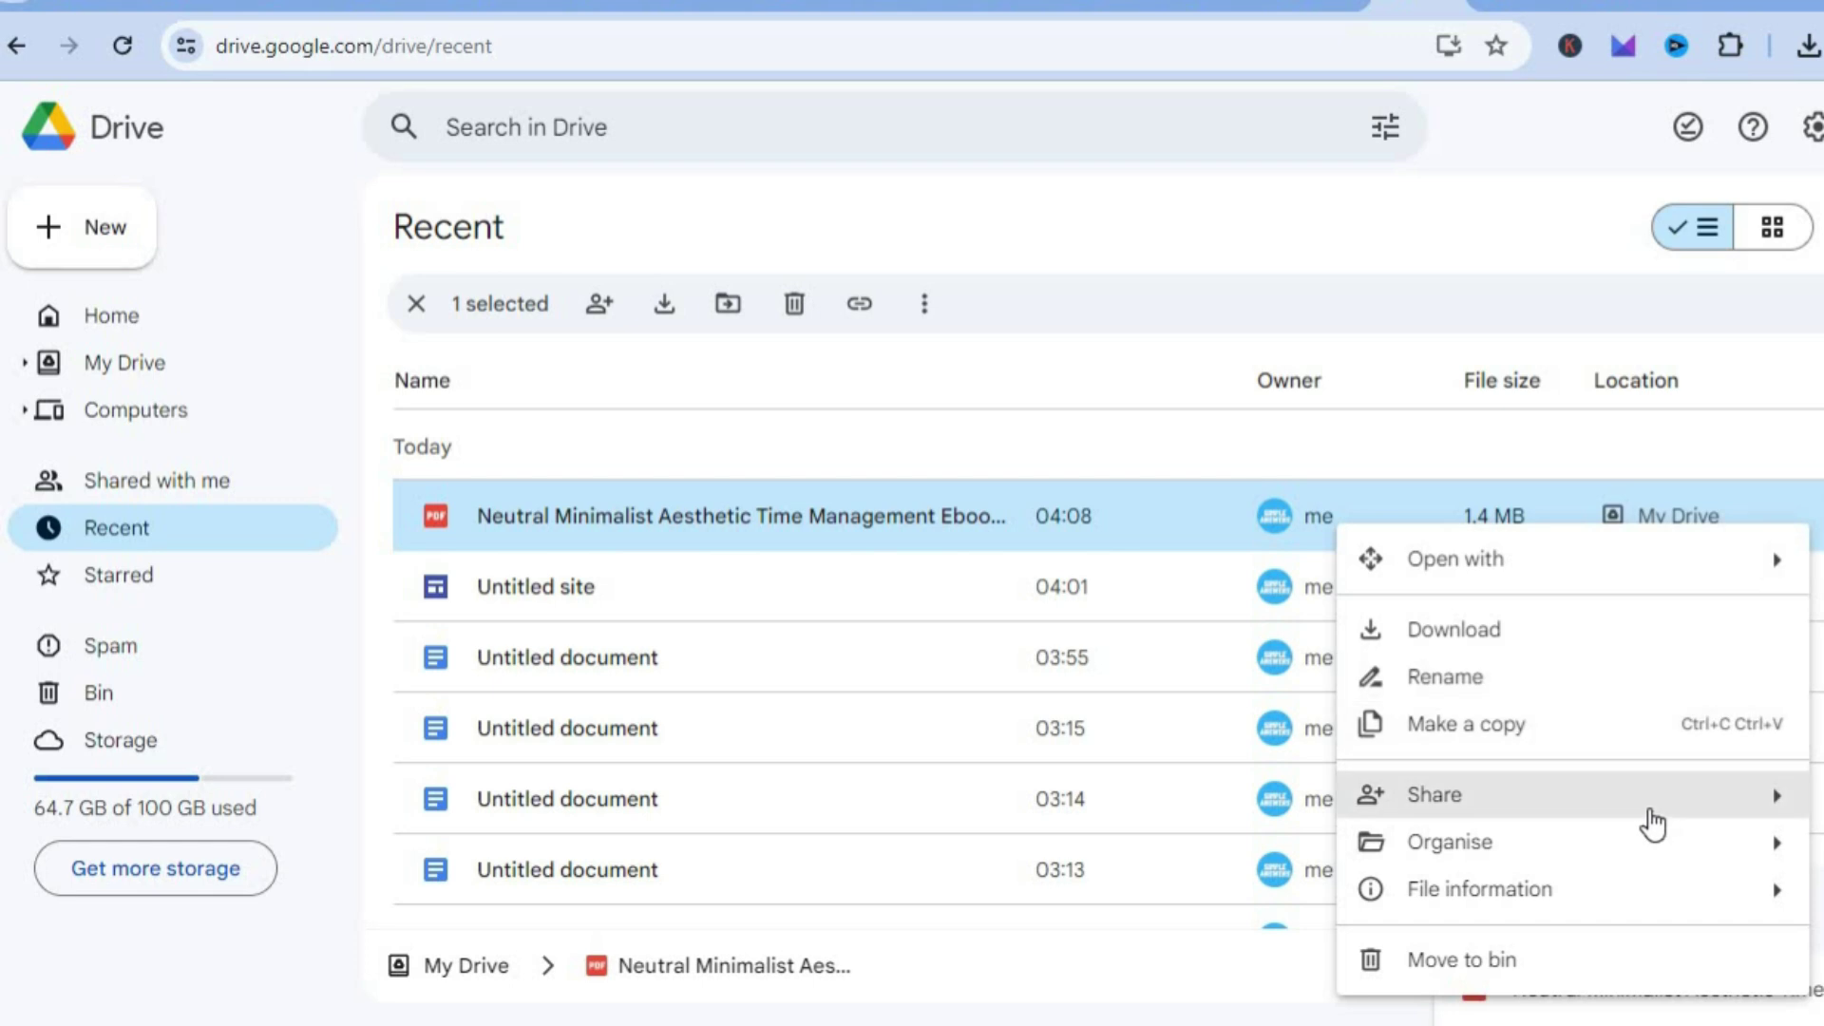
pyautogui.moveTo(1650, 822)
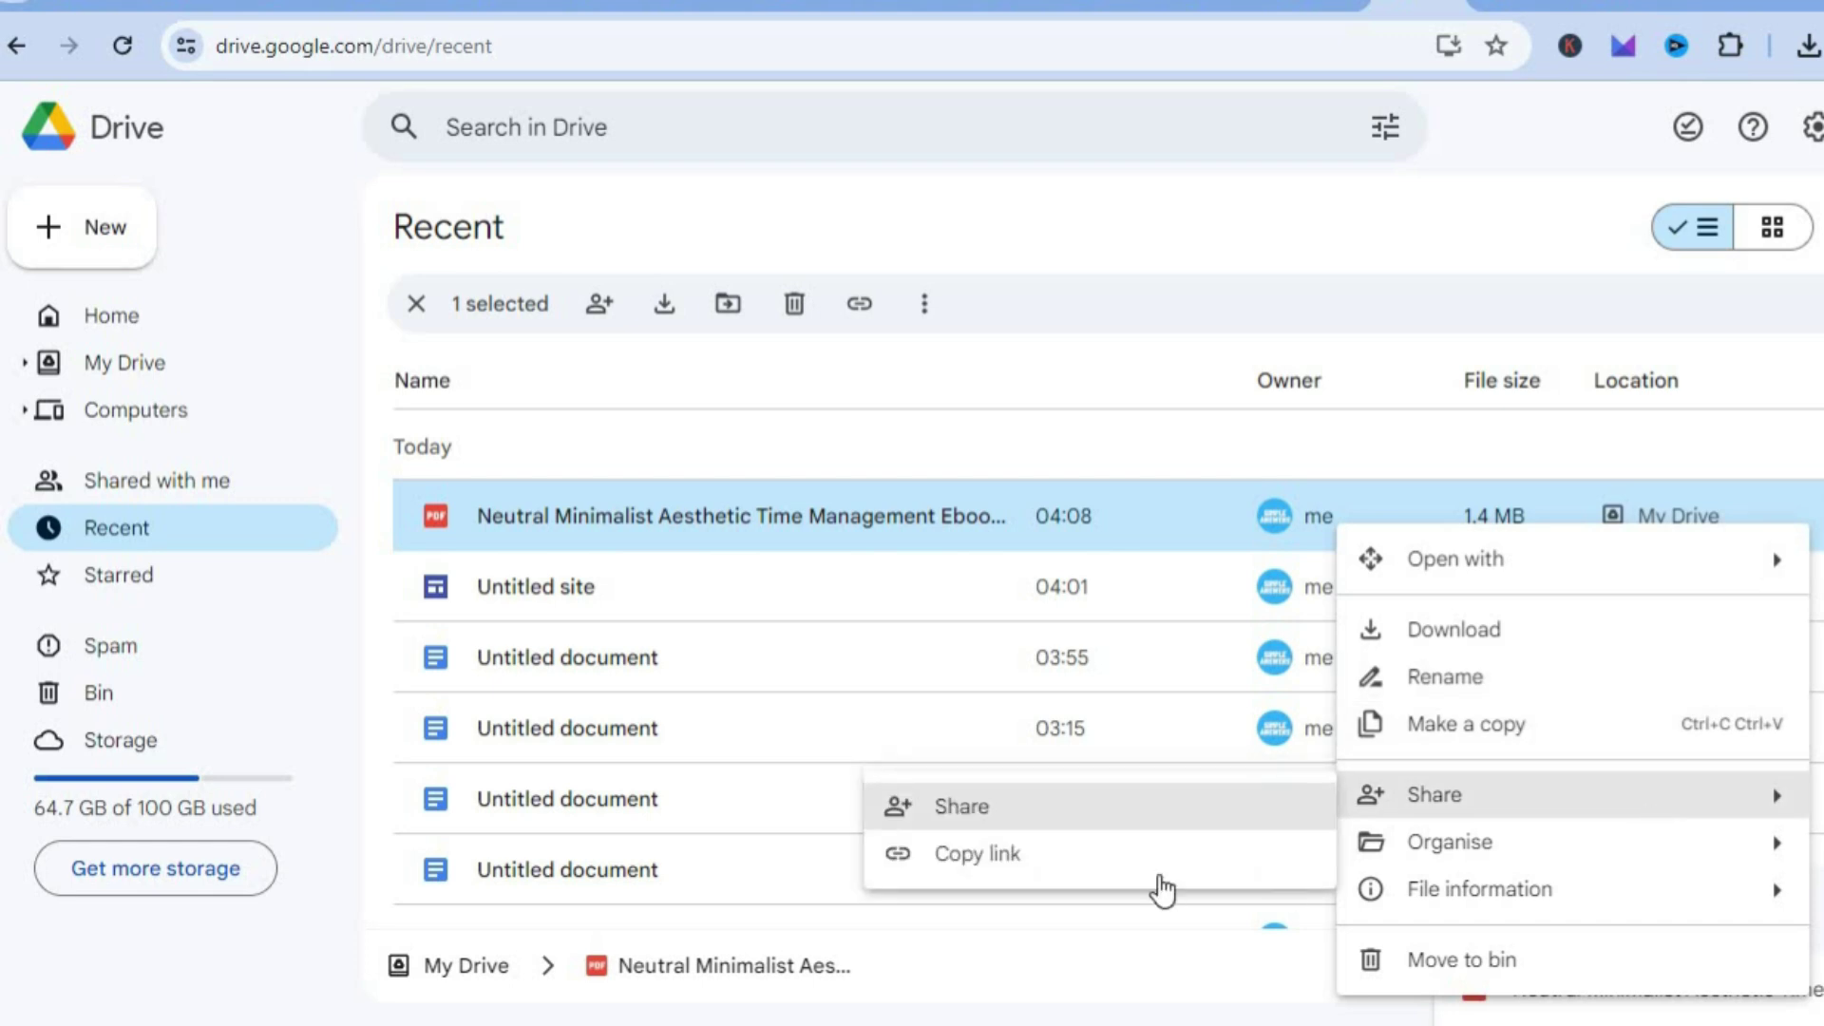
pyautogui.click(1158, 814)
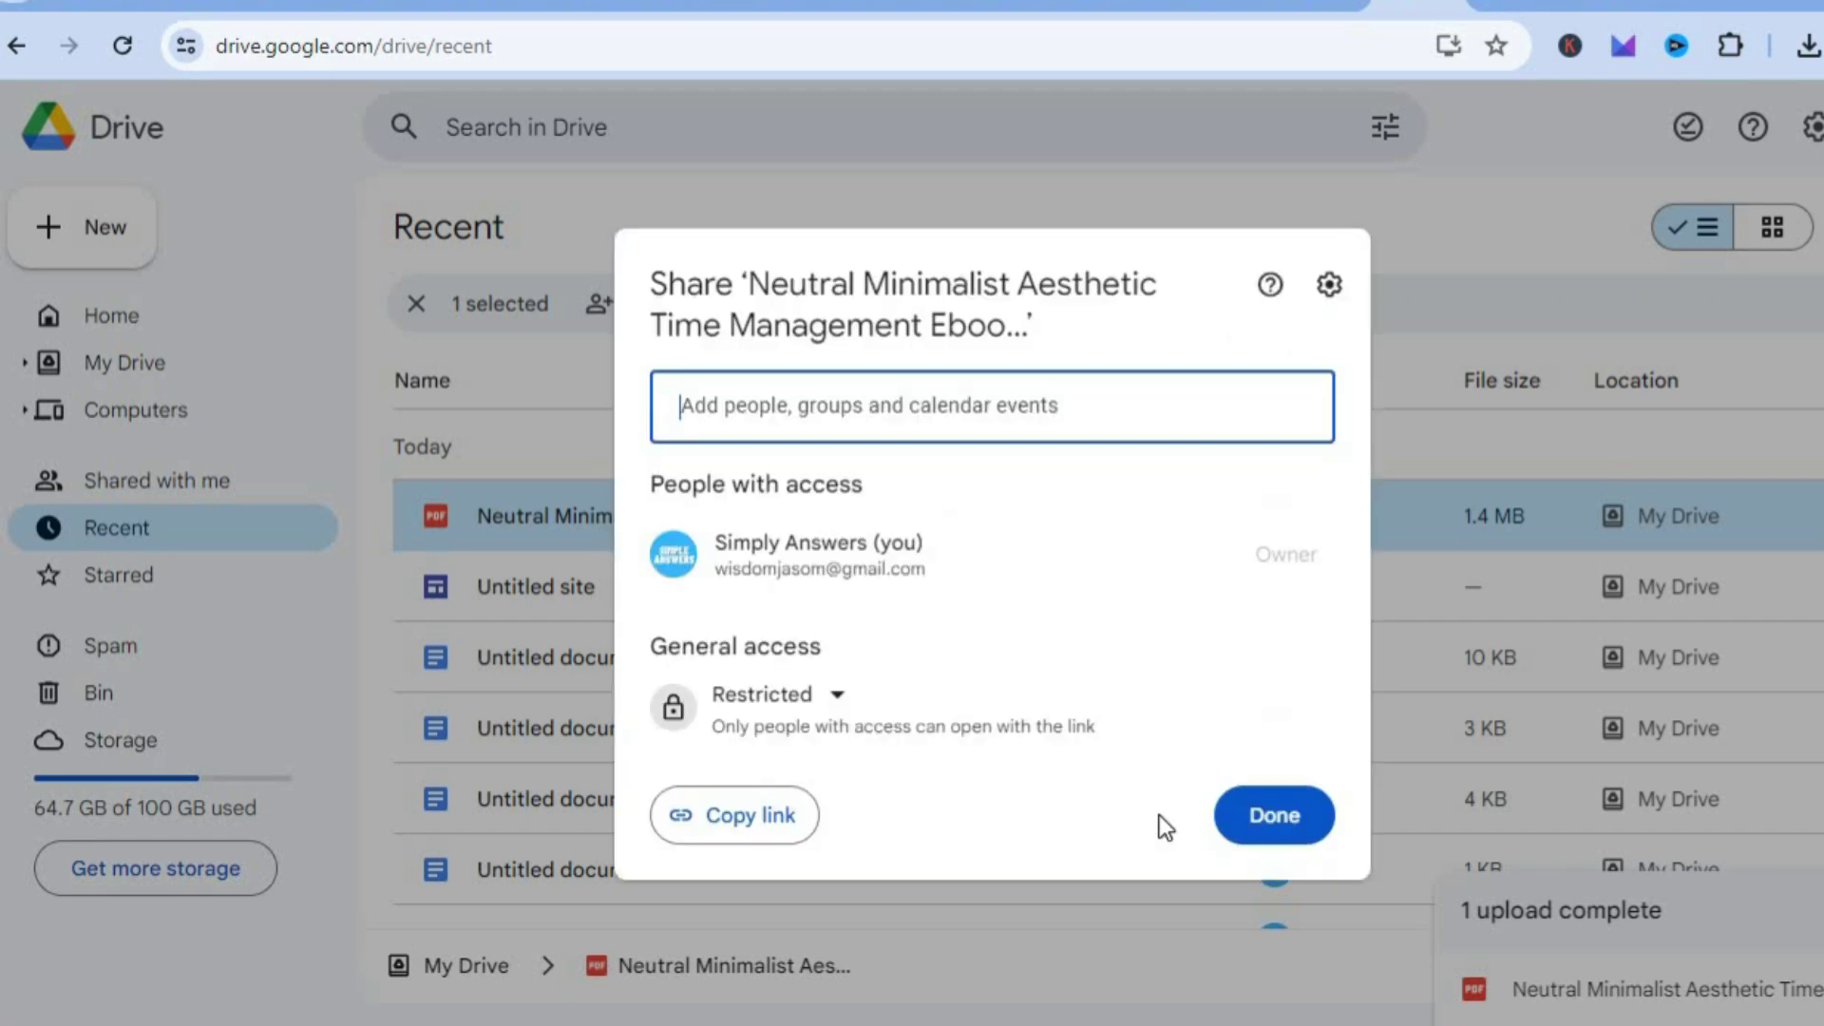
pyautogui.click(833, 698)
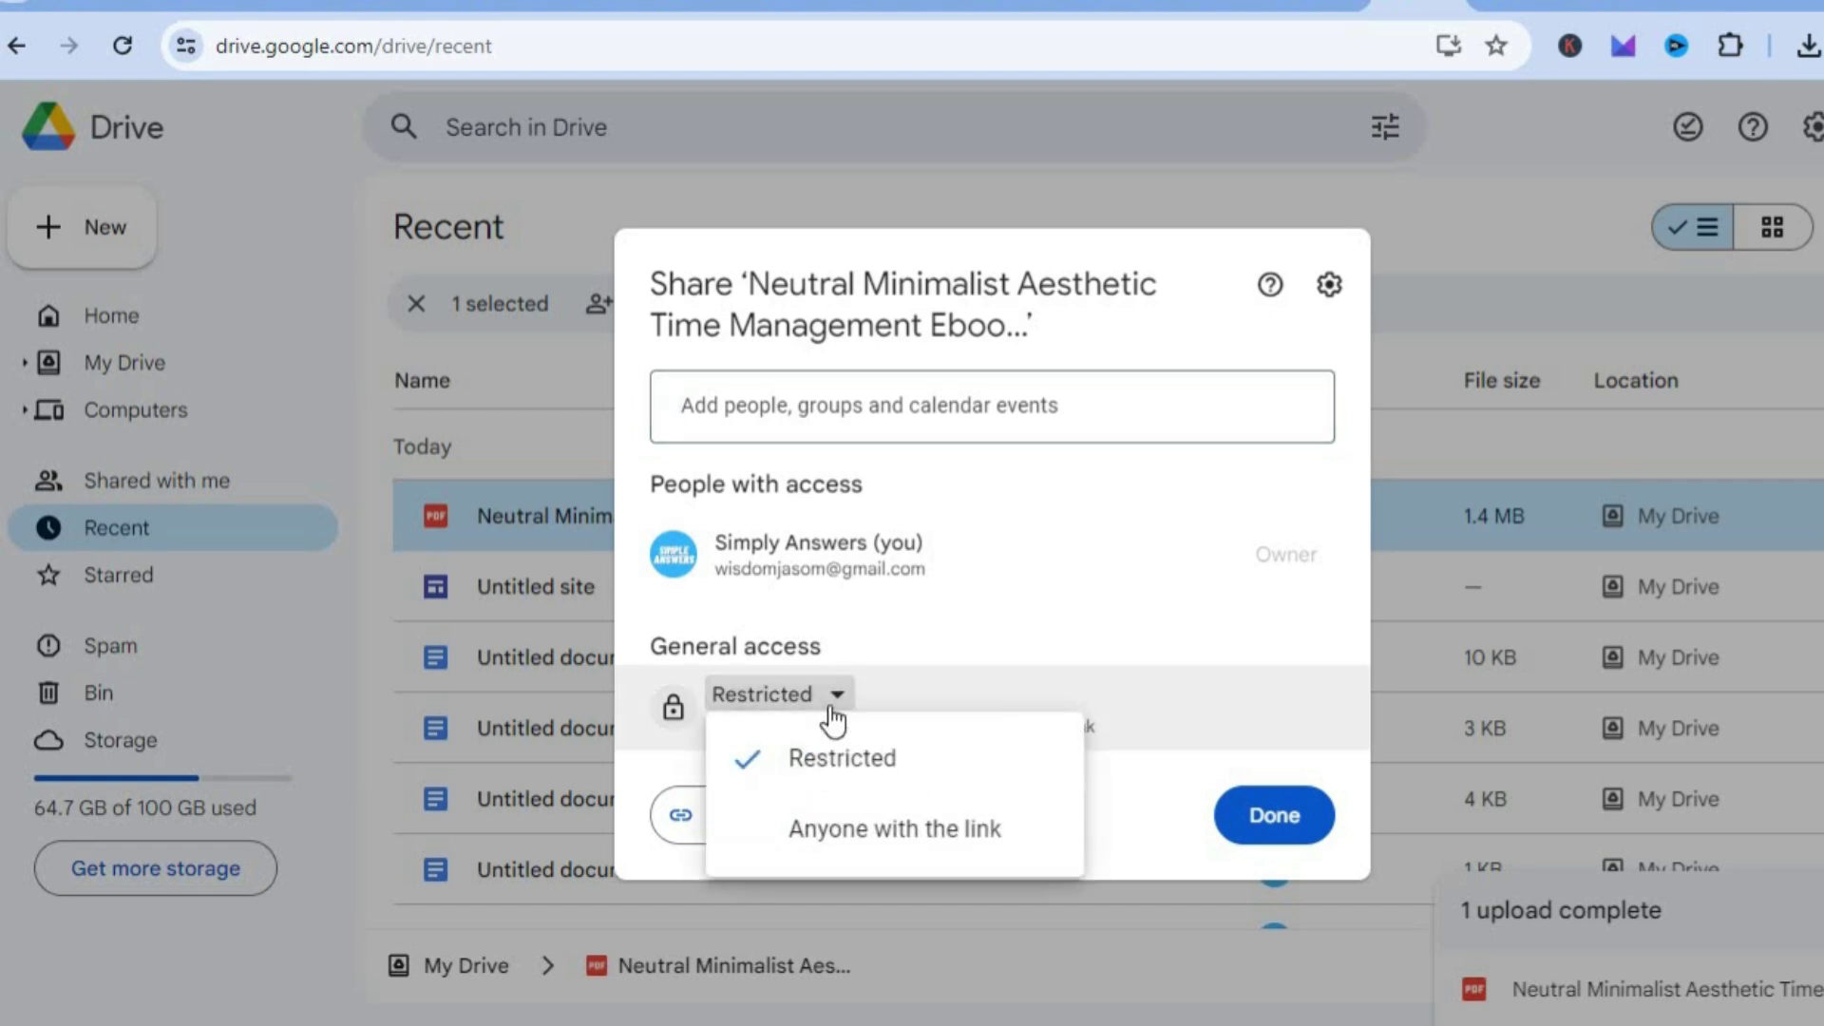
pyautogui.click(887, 834)
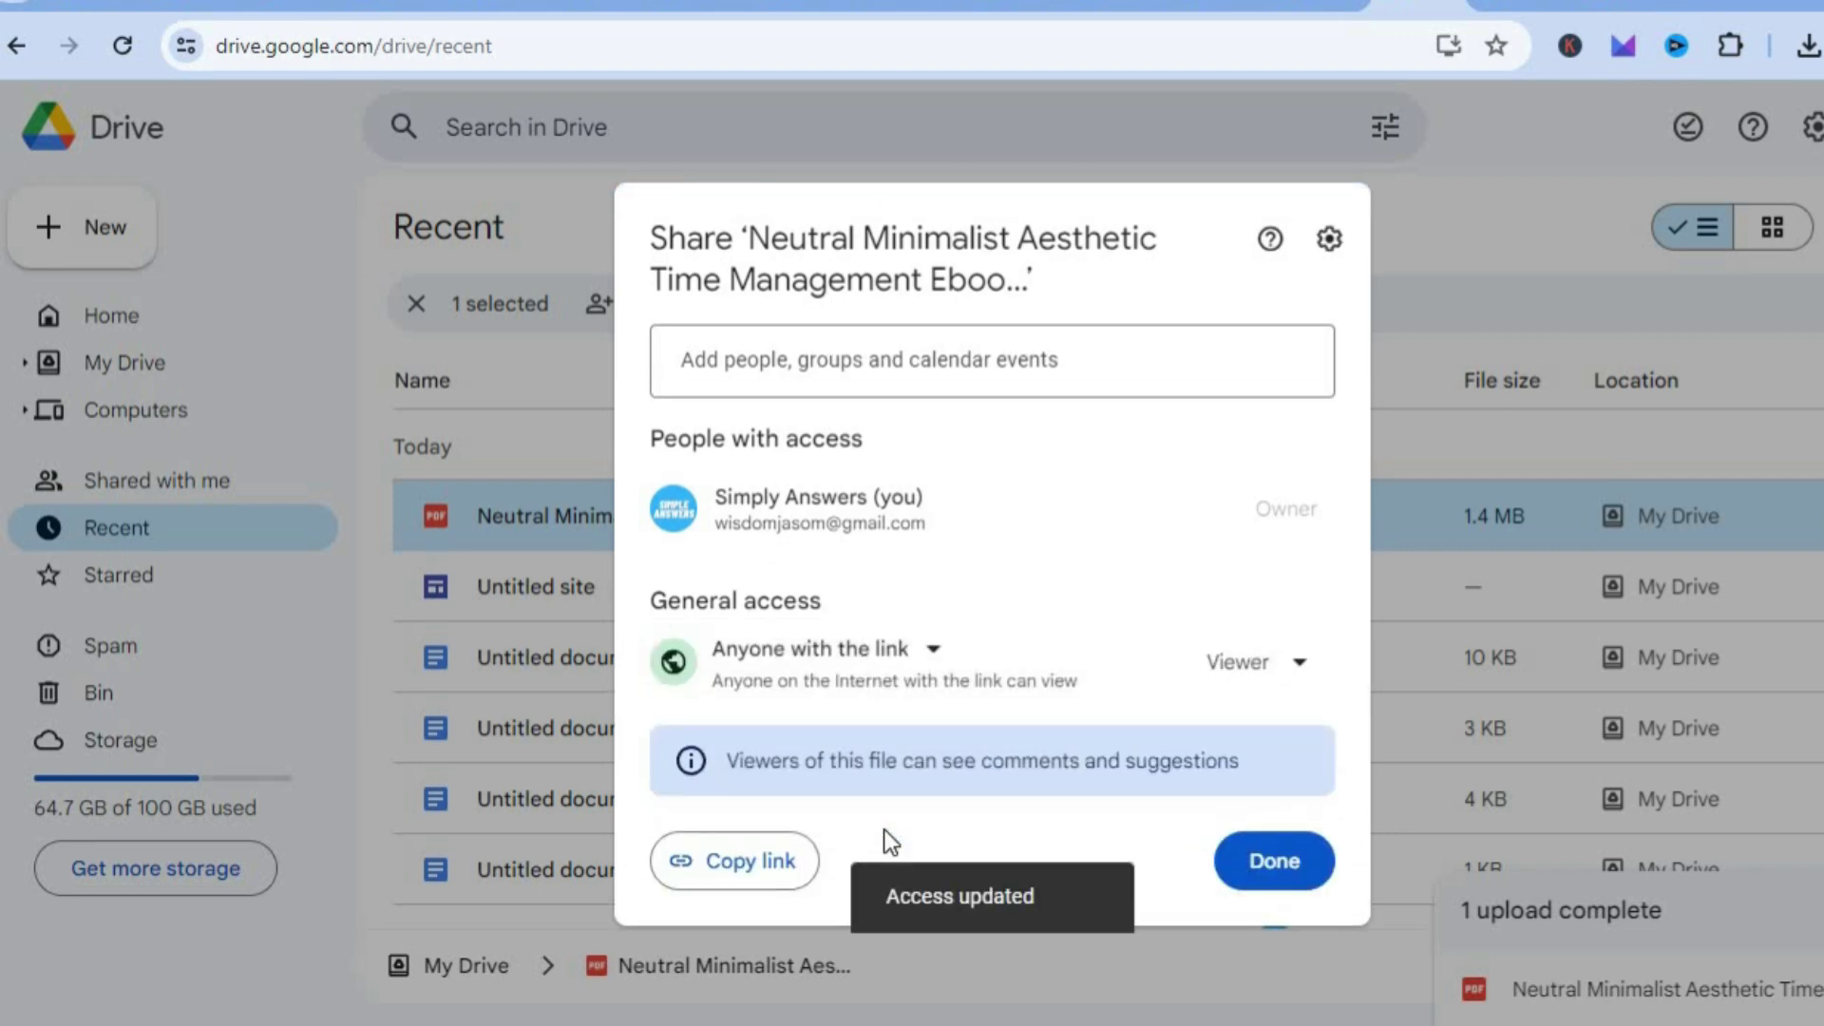
pyautogui.click(739, 860)
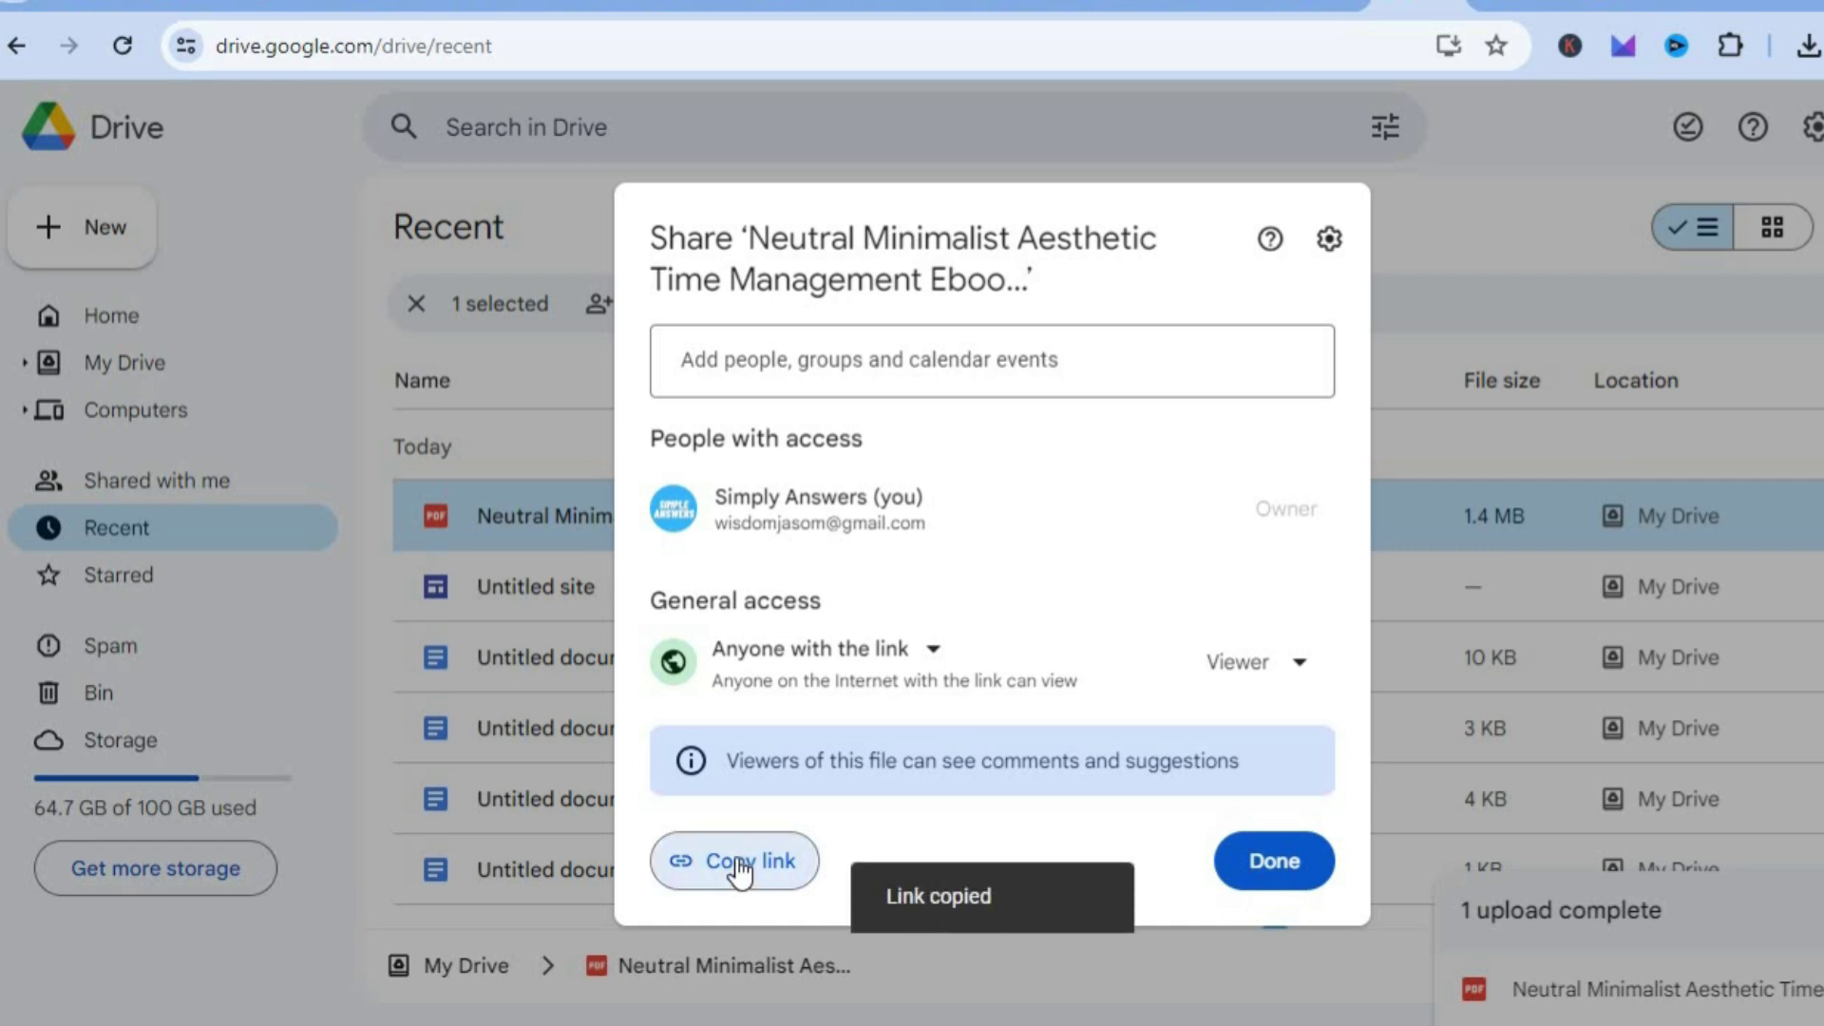
pyautogui.click(1309, 845)
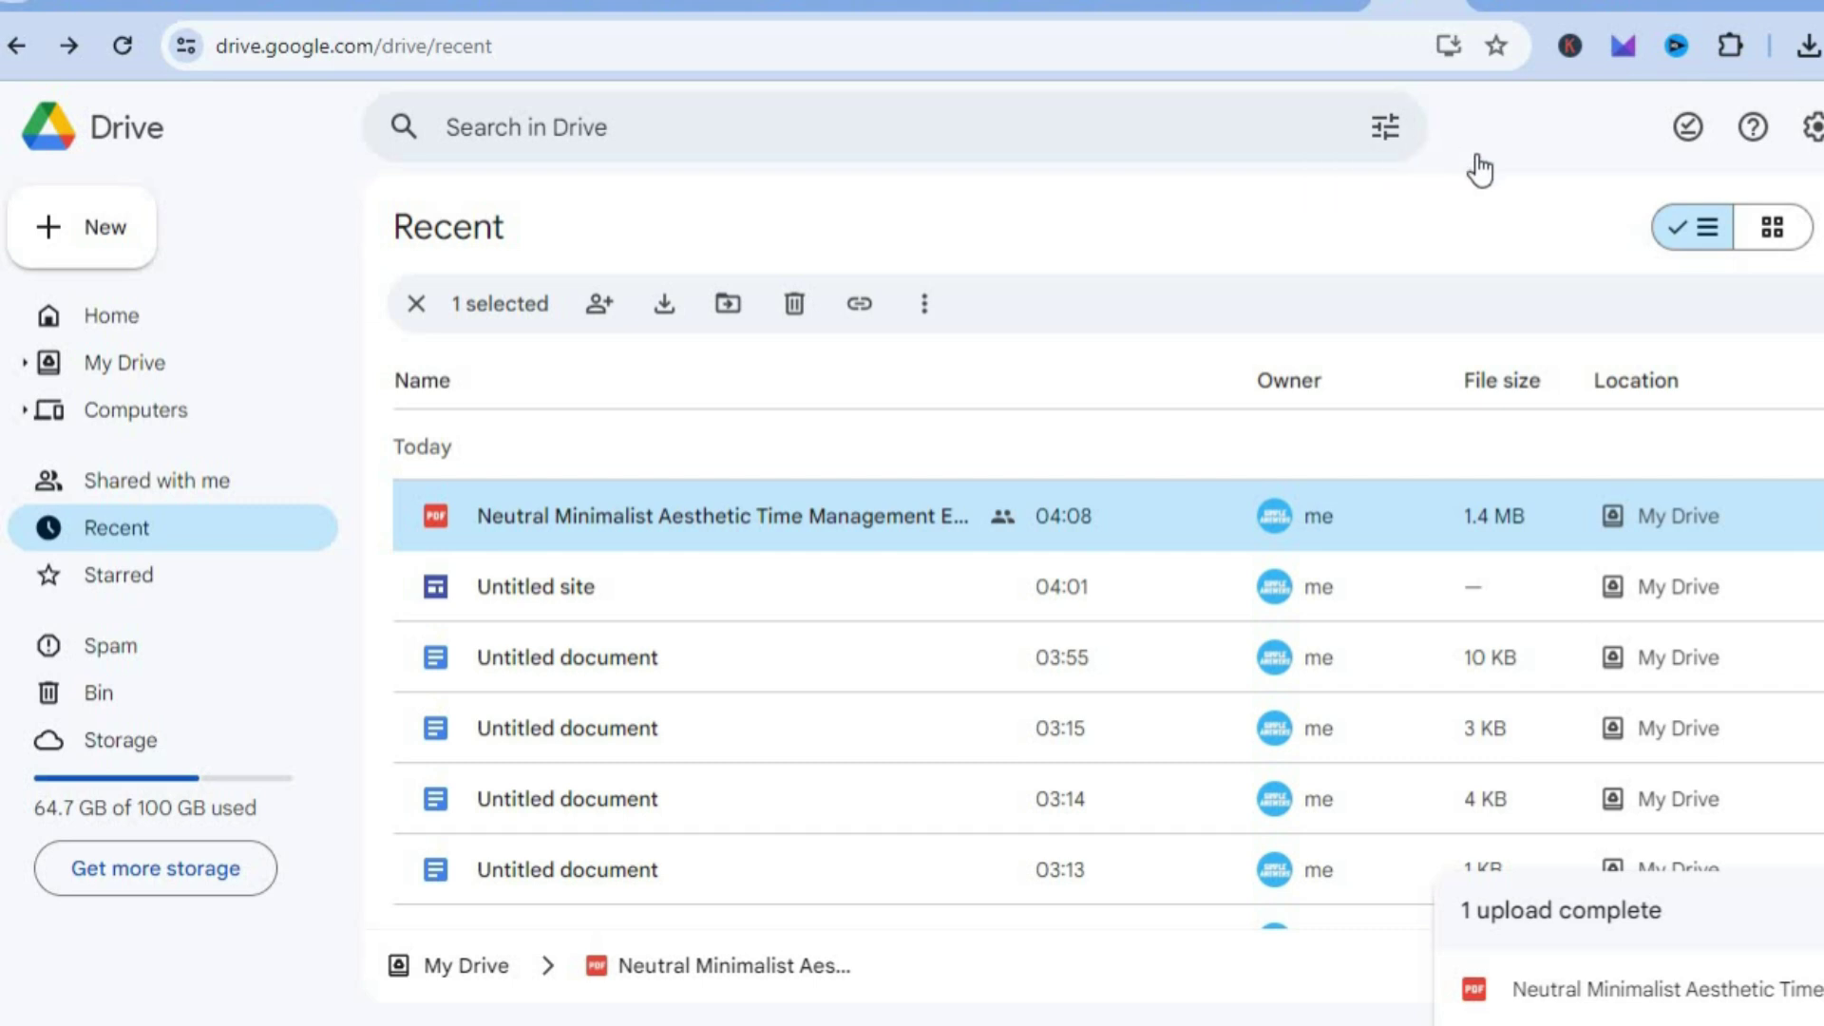
# - Switch to Bitly's pricing page and scroll to the Free, Core, Growth and Premium plans
pyautogui.click(1503, 3)
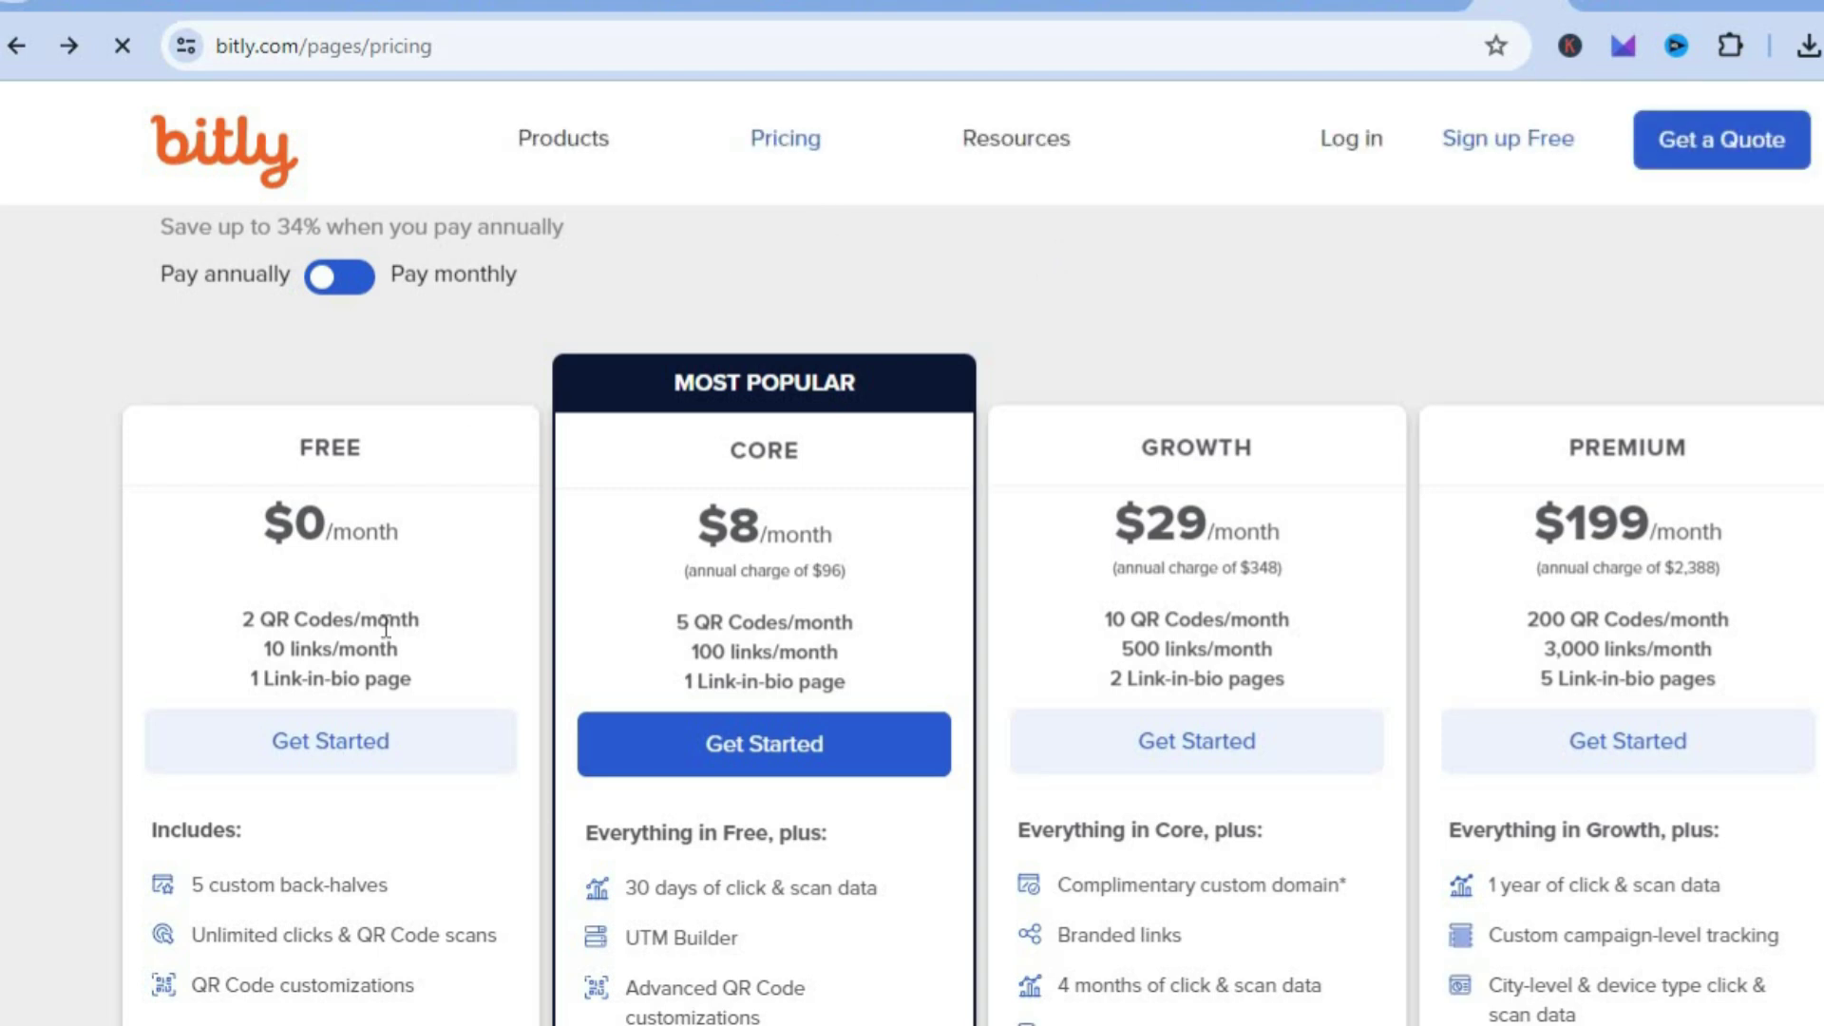
pyautogui.scroll(-1, 342, 731)
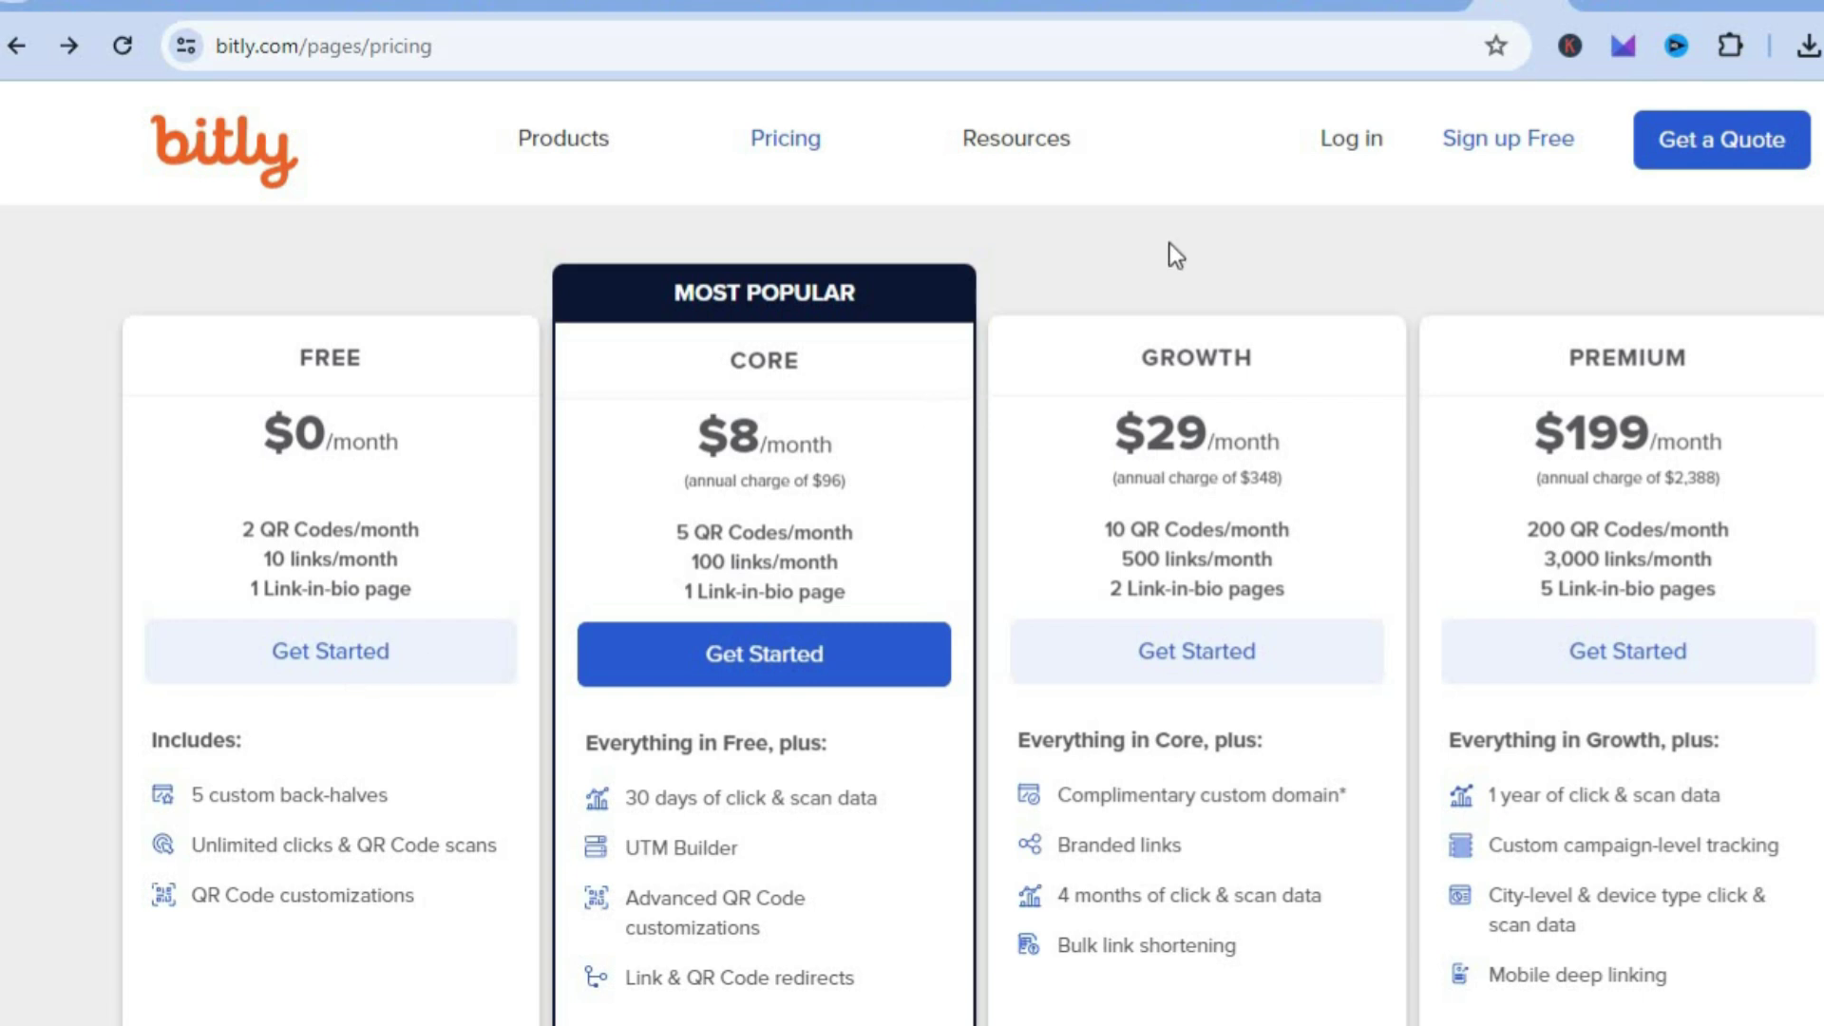
# - Paste the Google Drive ebook download link into the Stripe custom confirmation message
pyautogui.click(1100, 2)
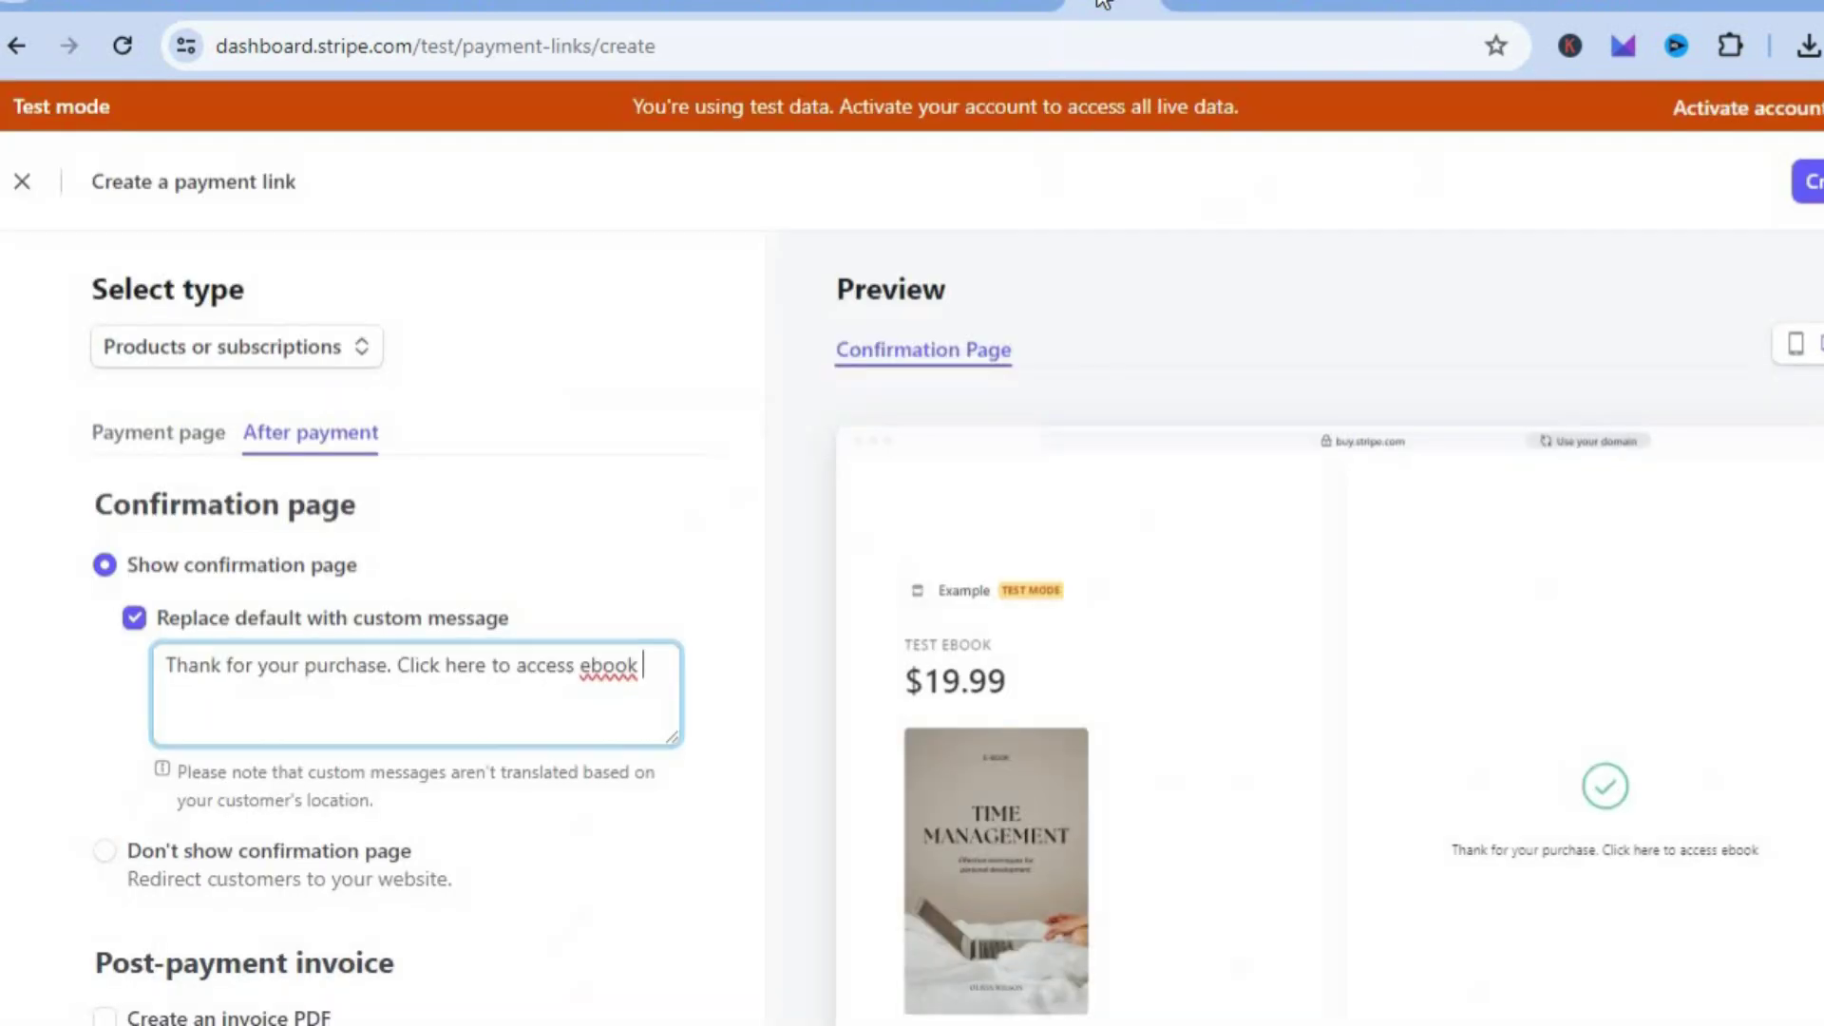
pyautogui.rightClick(658, 674)
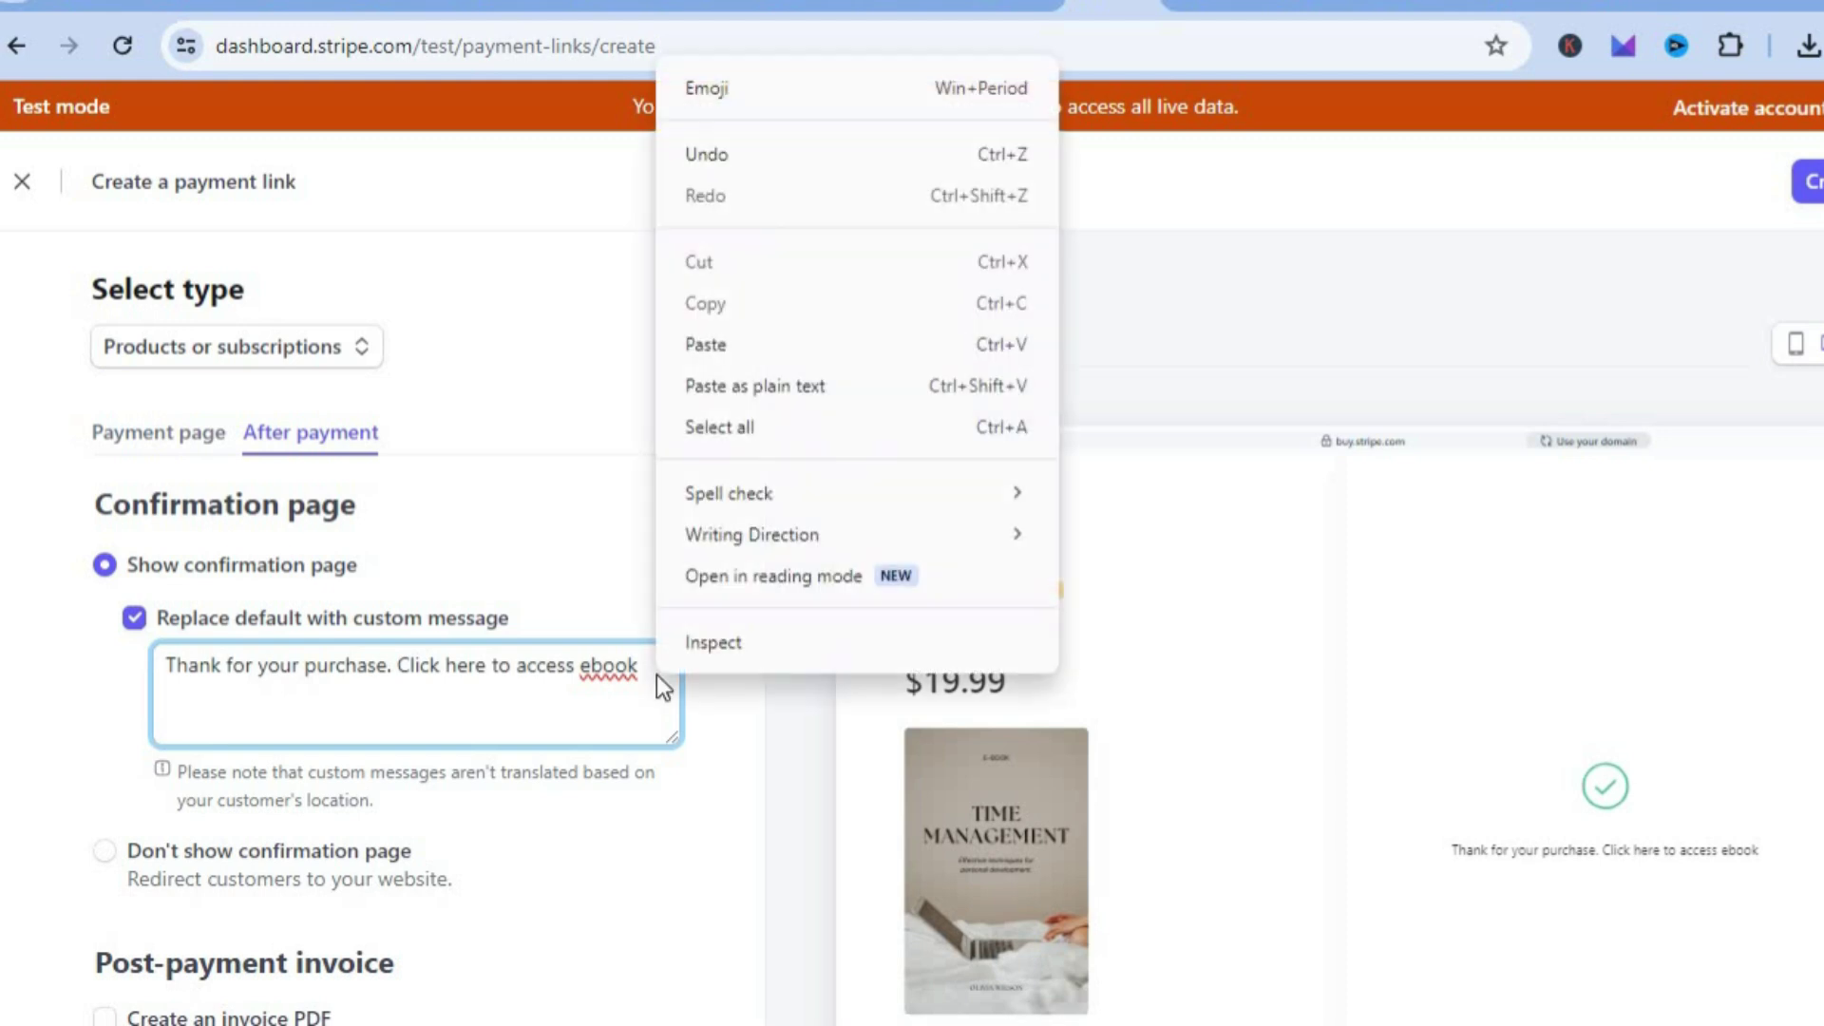
pyautogui.click(737, 340)
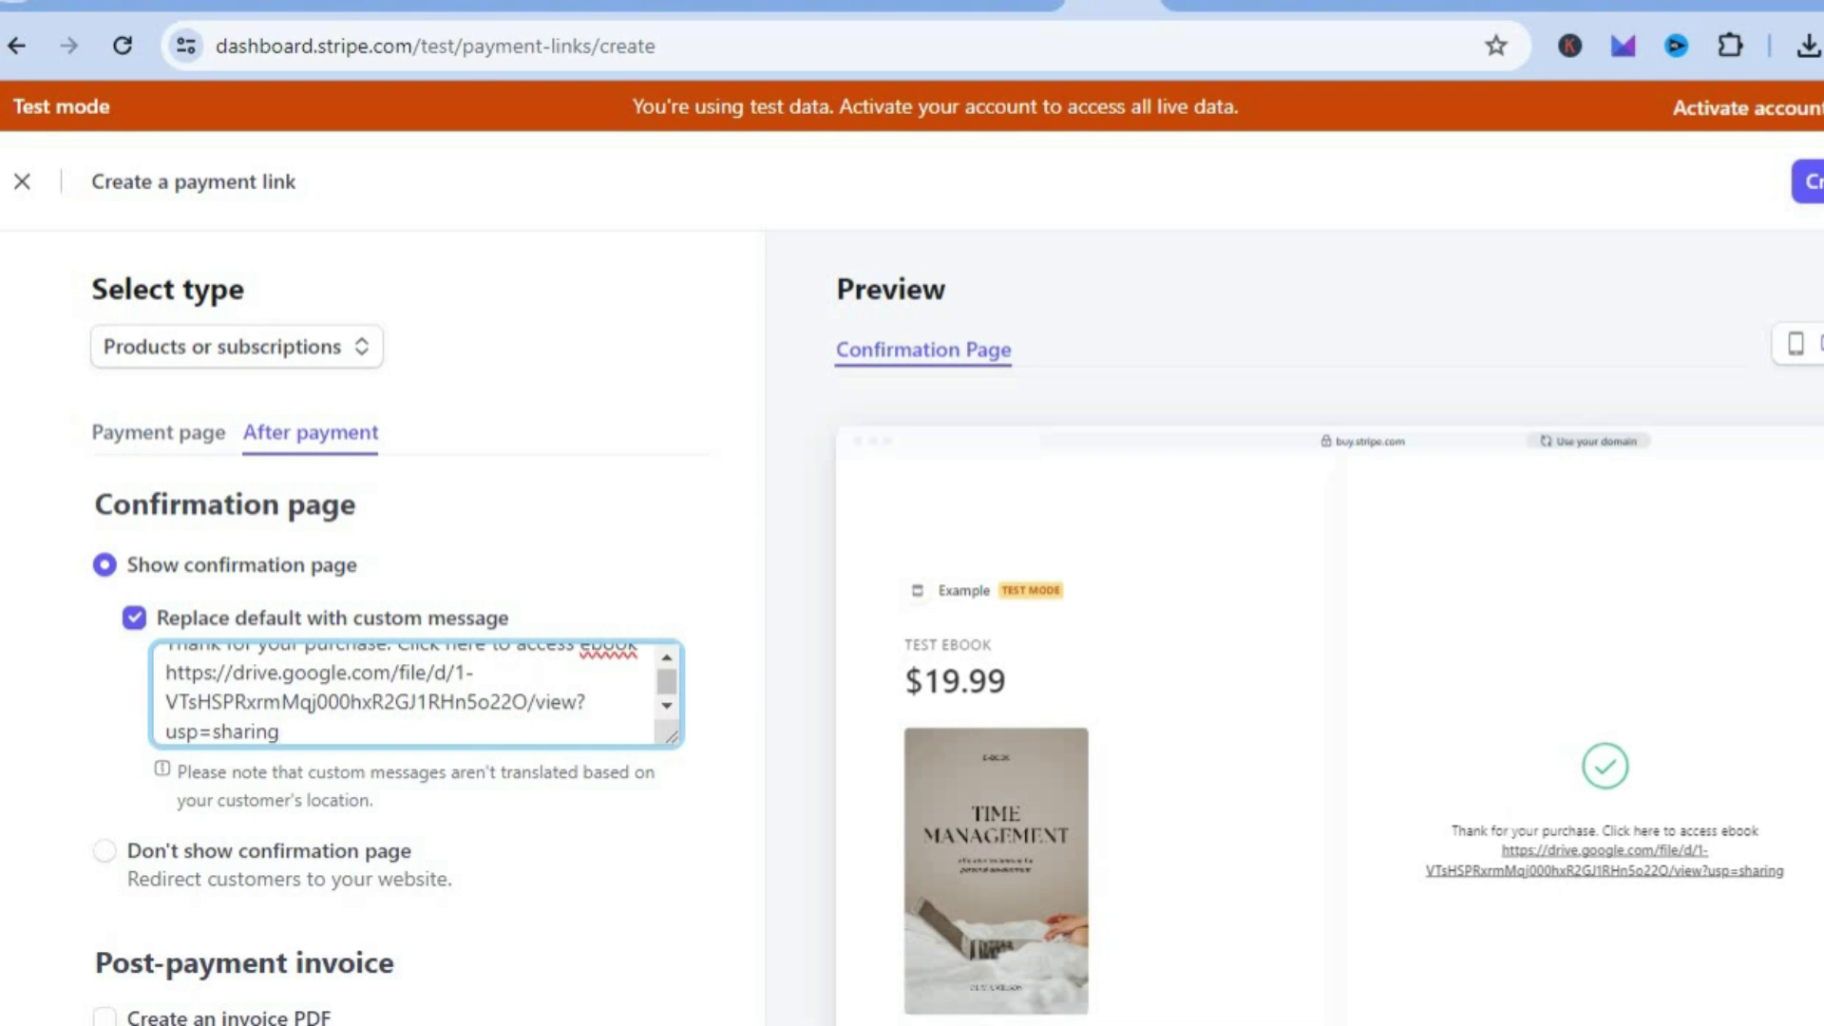
pyautogui.scroll(-2, 1605, 836)
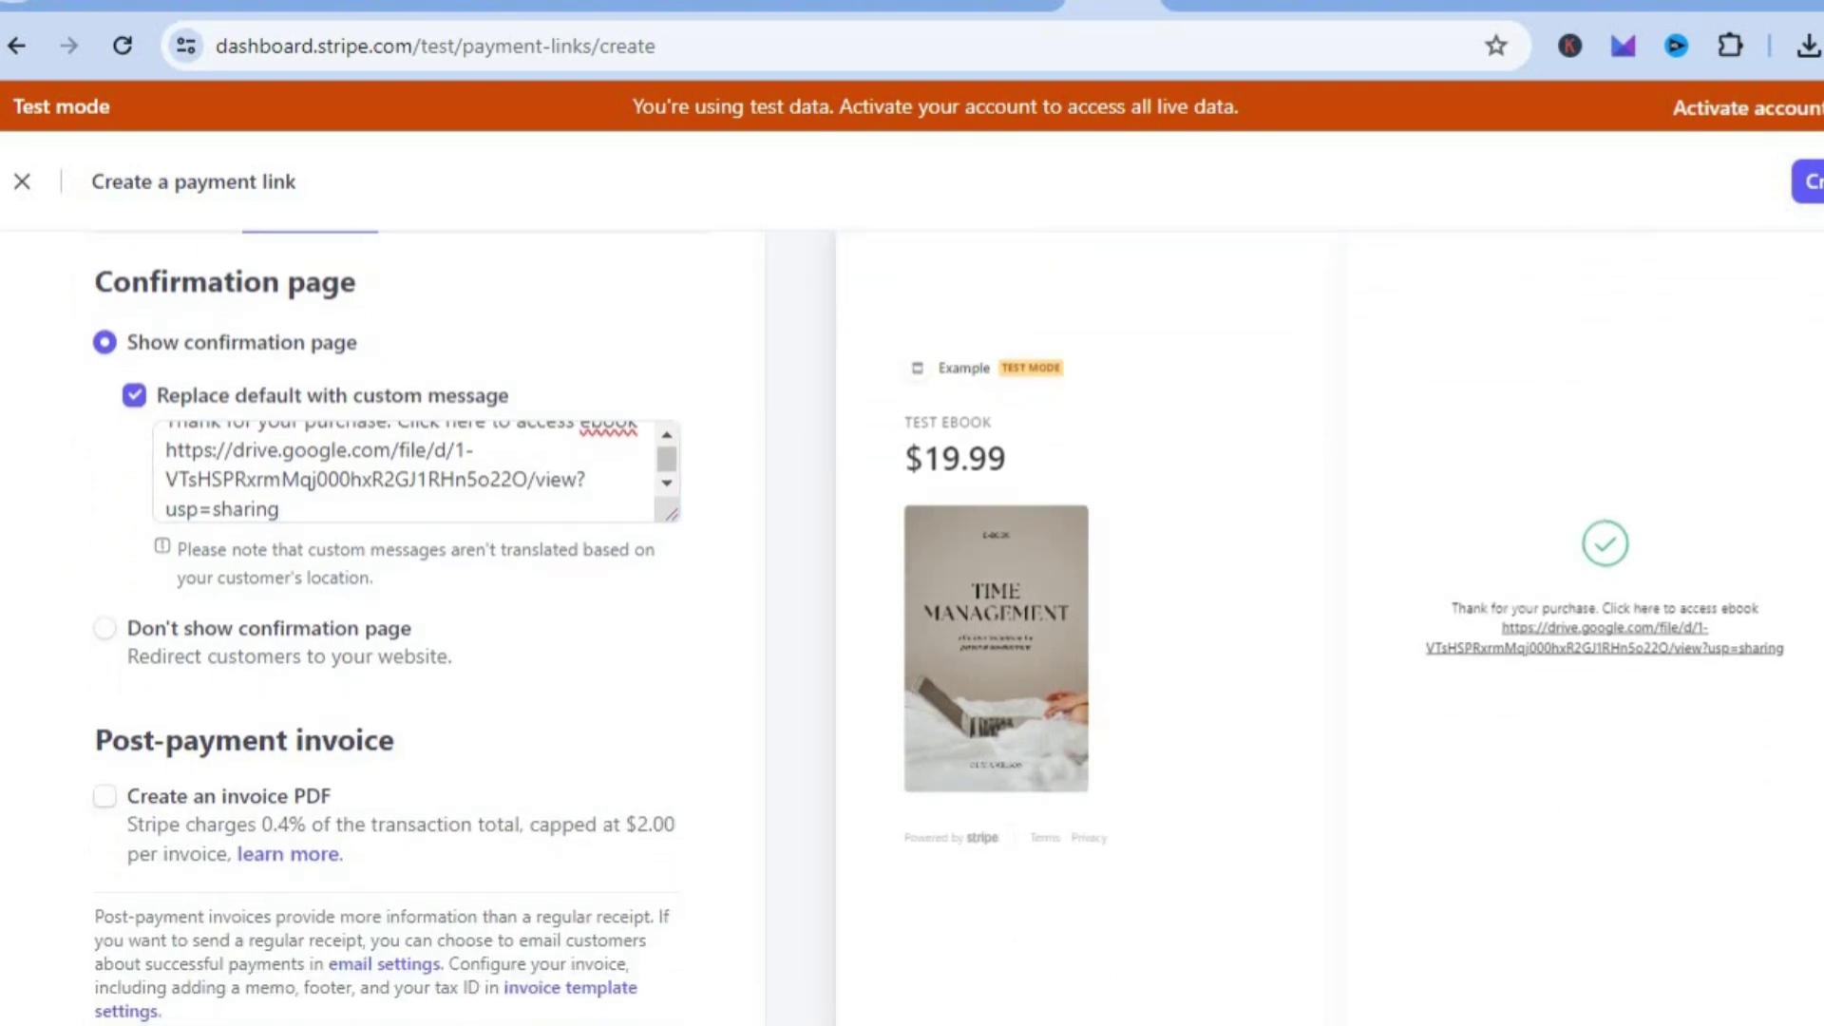
pyautogui.scroll(2, 1606, 836)
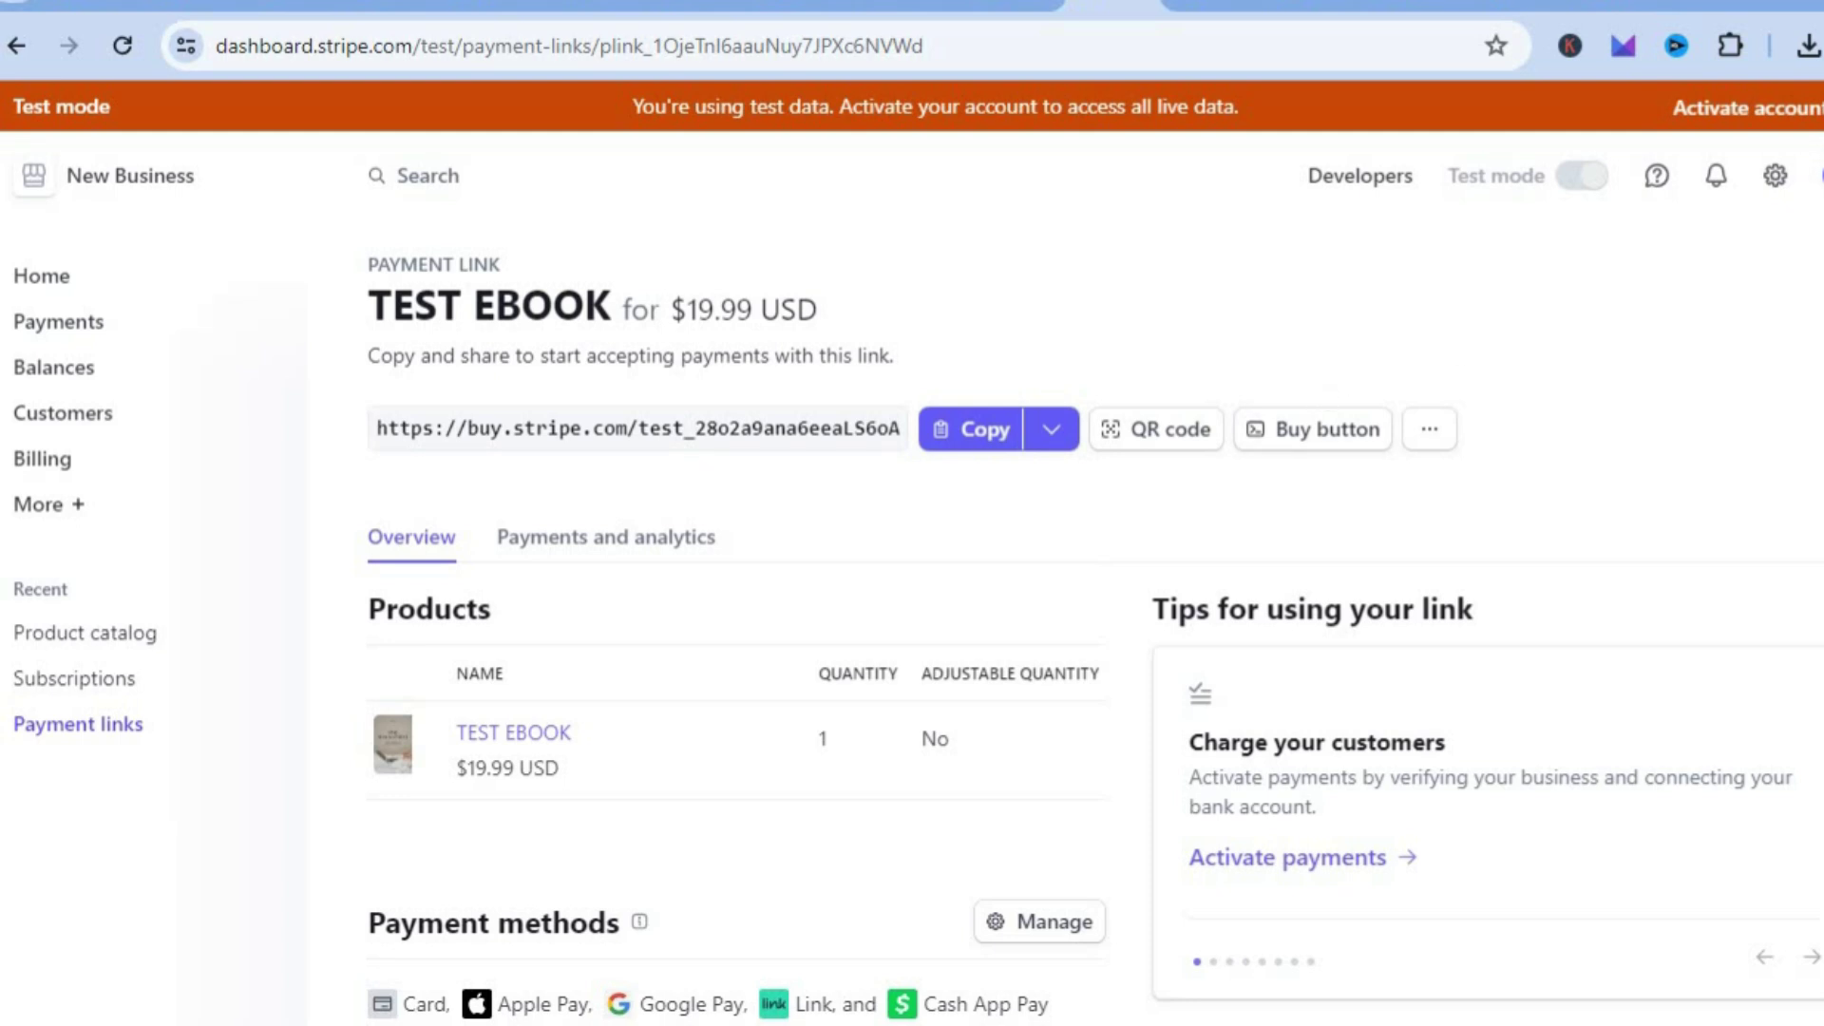
# - Copy the TEST EBOOK payment link's buy-button embed code and return to the Google Sites editor
pyautogui.scroll(-3, 1092, 618)
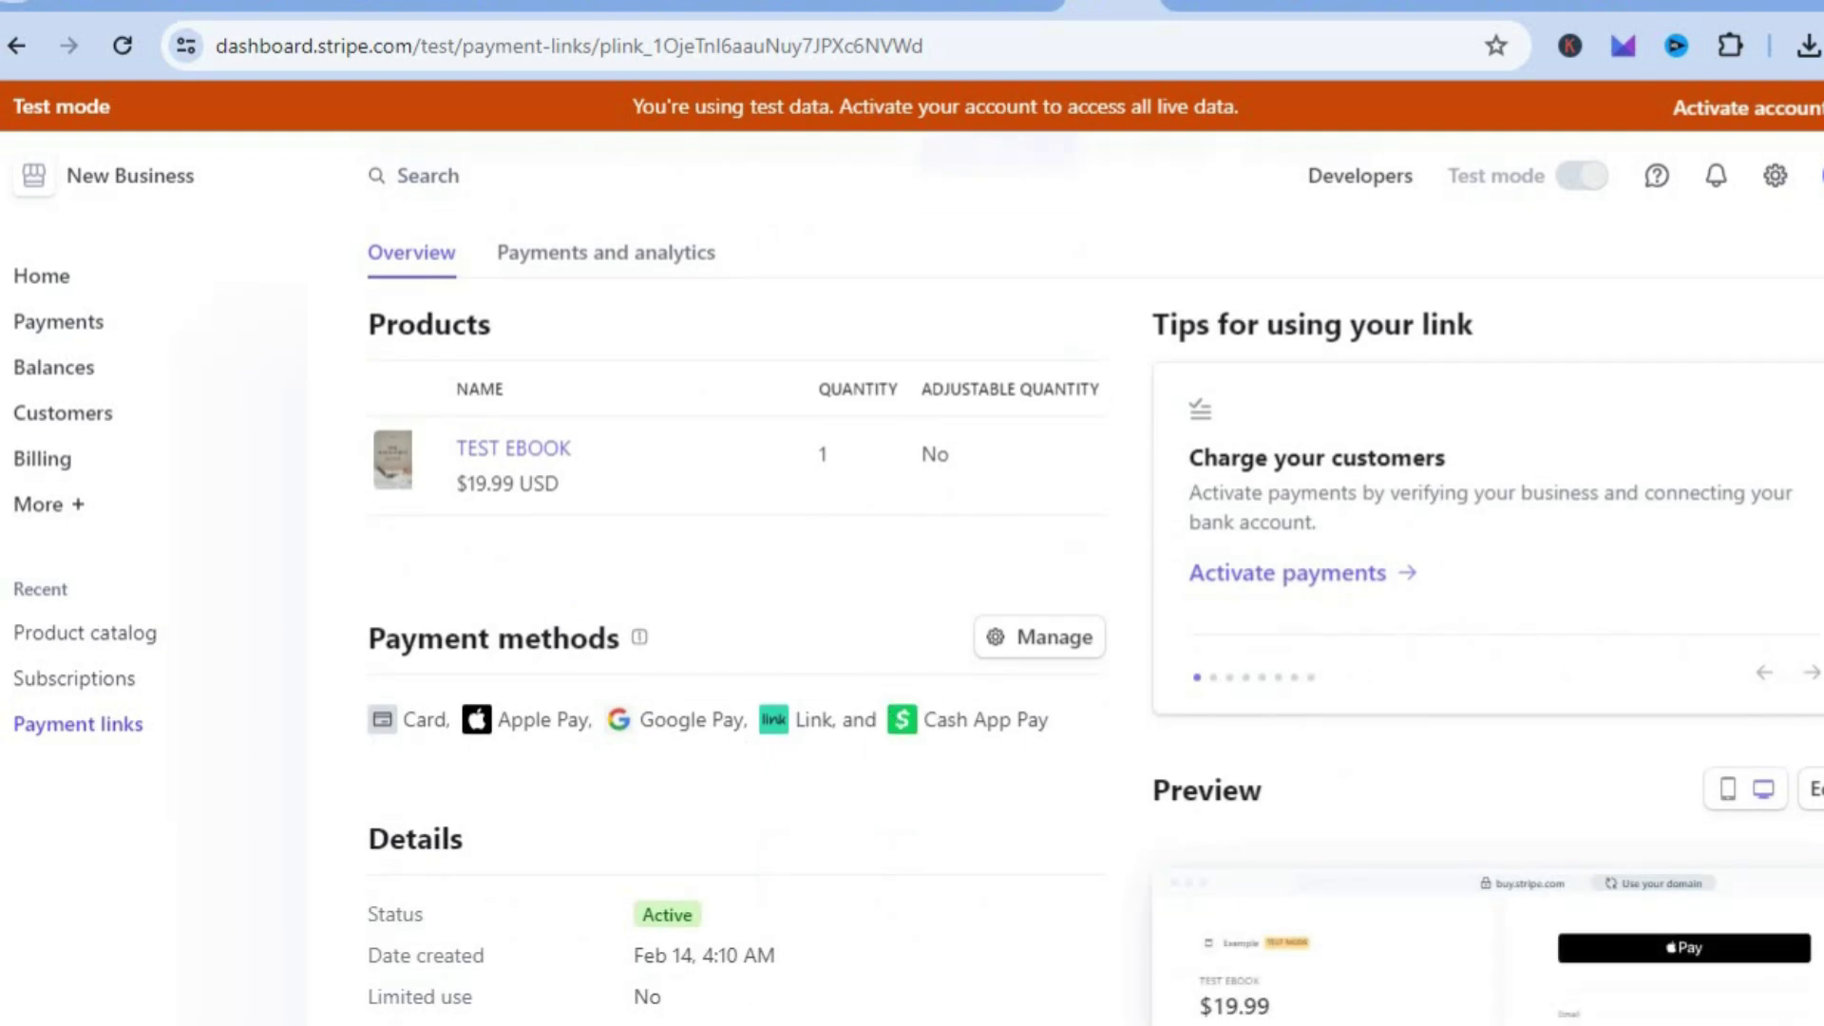
pyautogui.scroll(-6, 1092, 617)
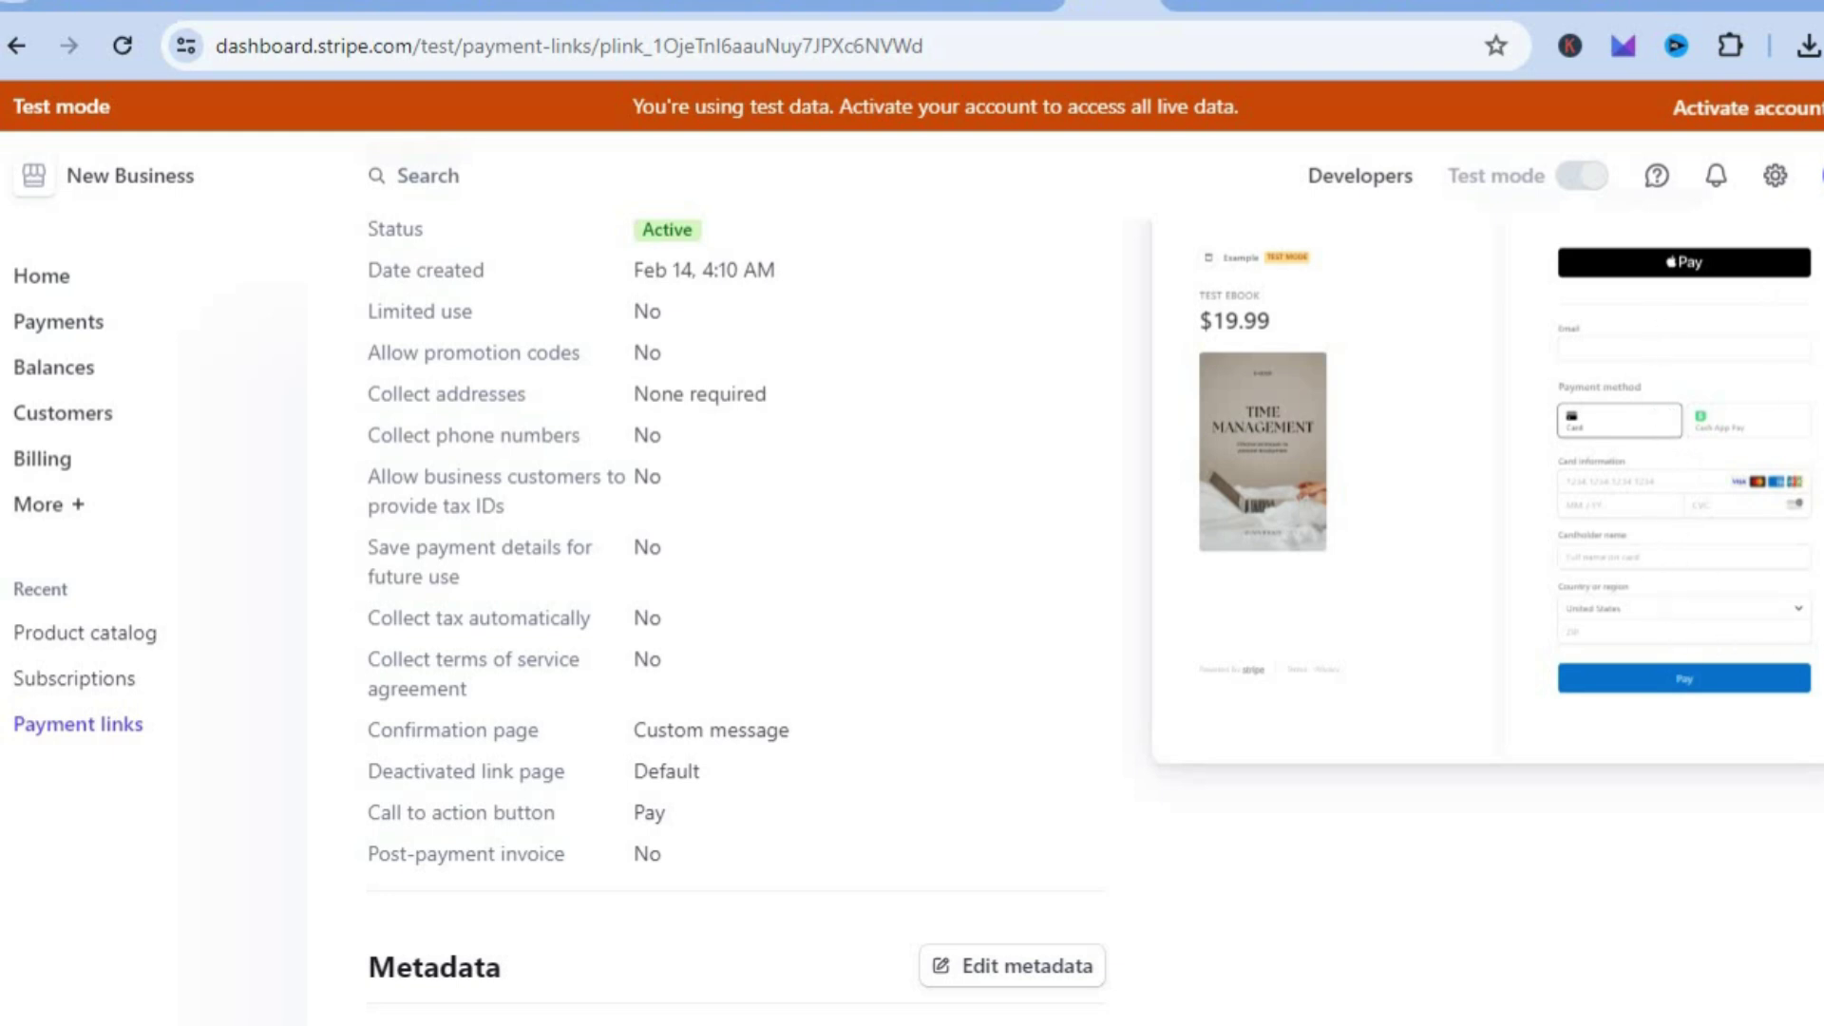
pyautogui.scroll(10, 1092, 617)
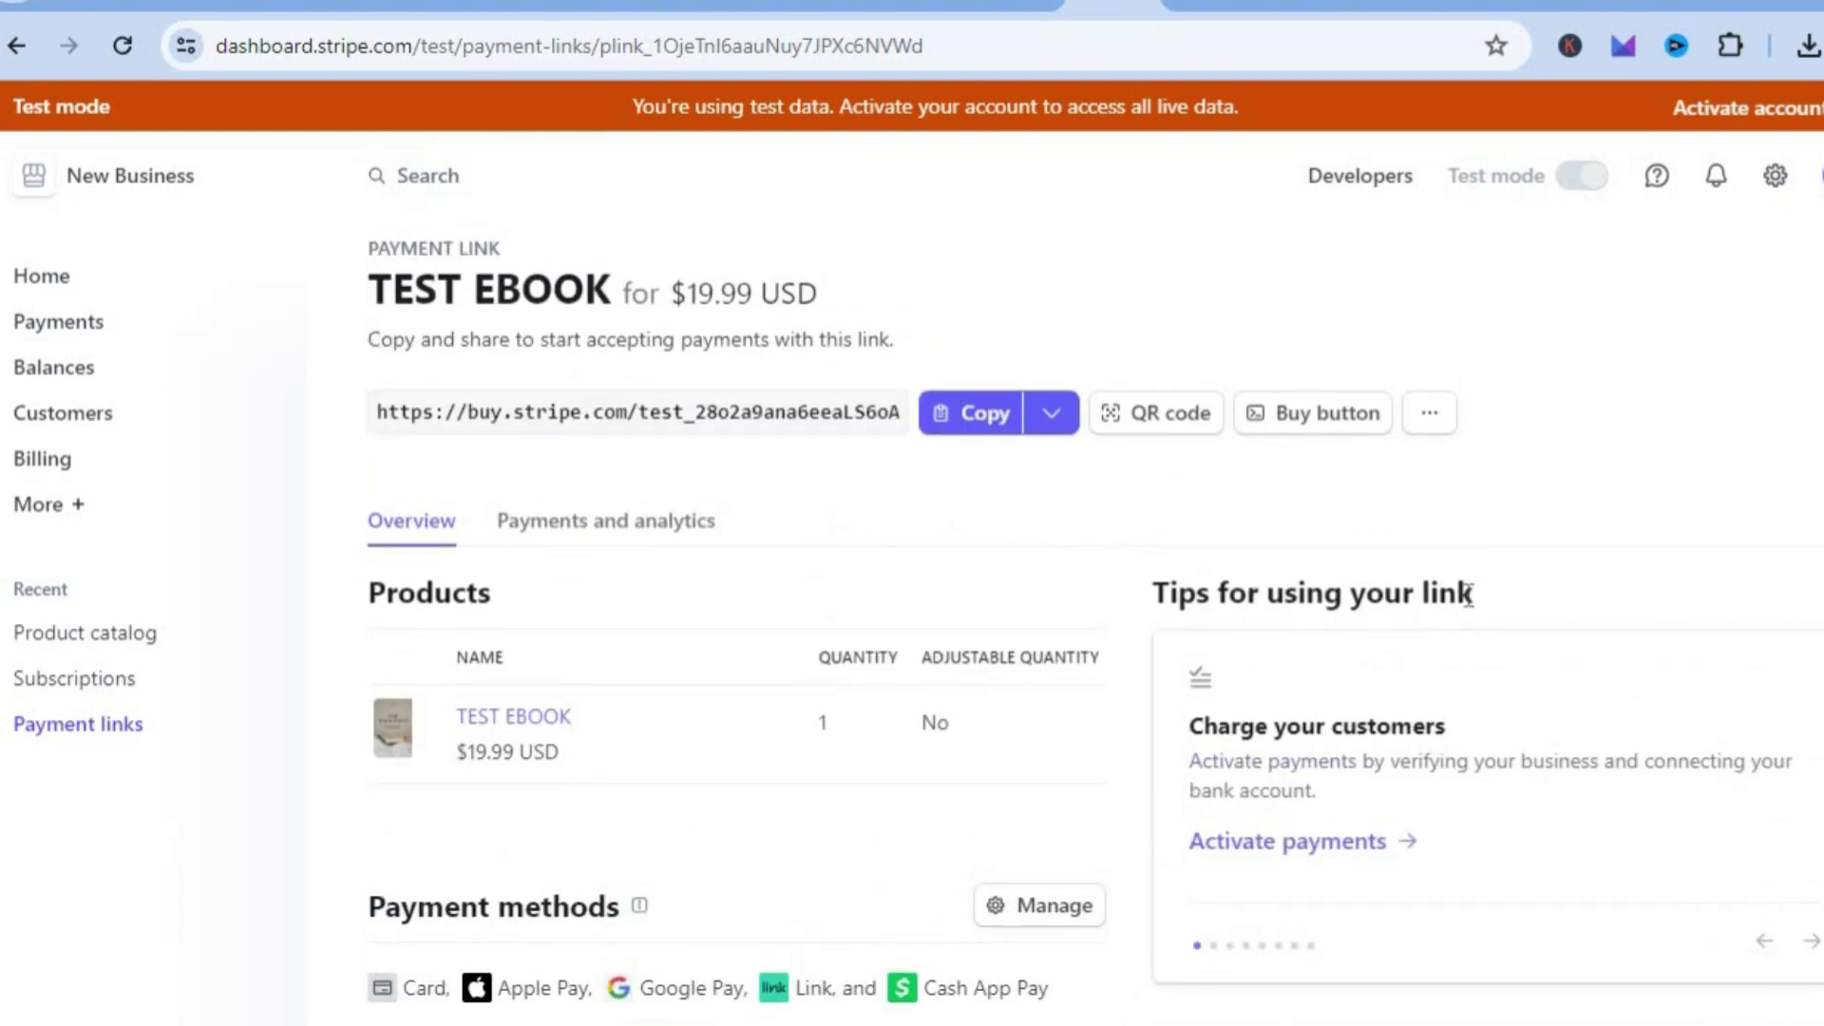
pyautogui.click(1305, 418)
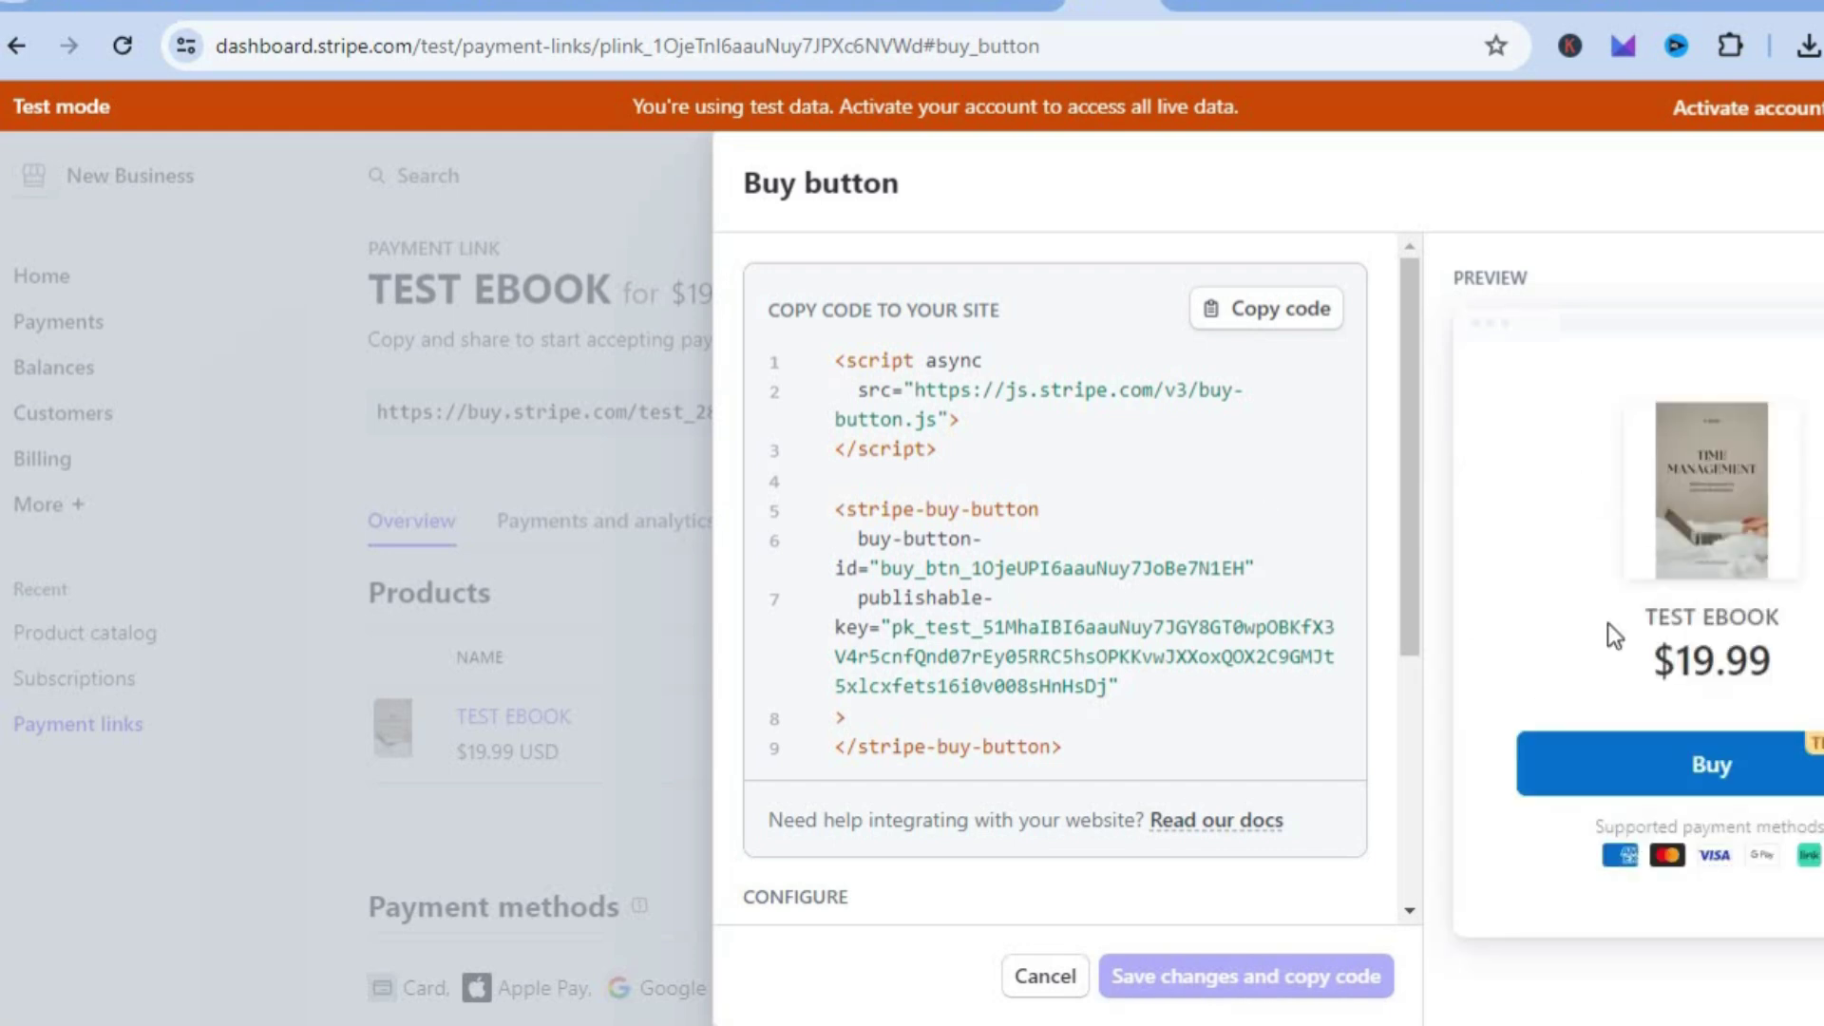
pyautogui.click(1287, 321)
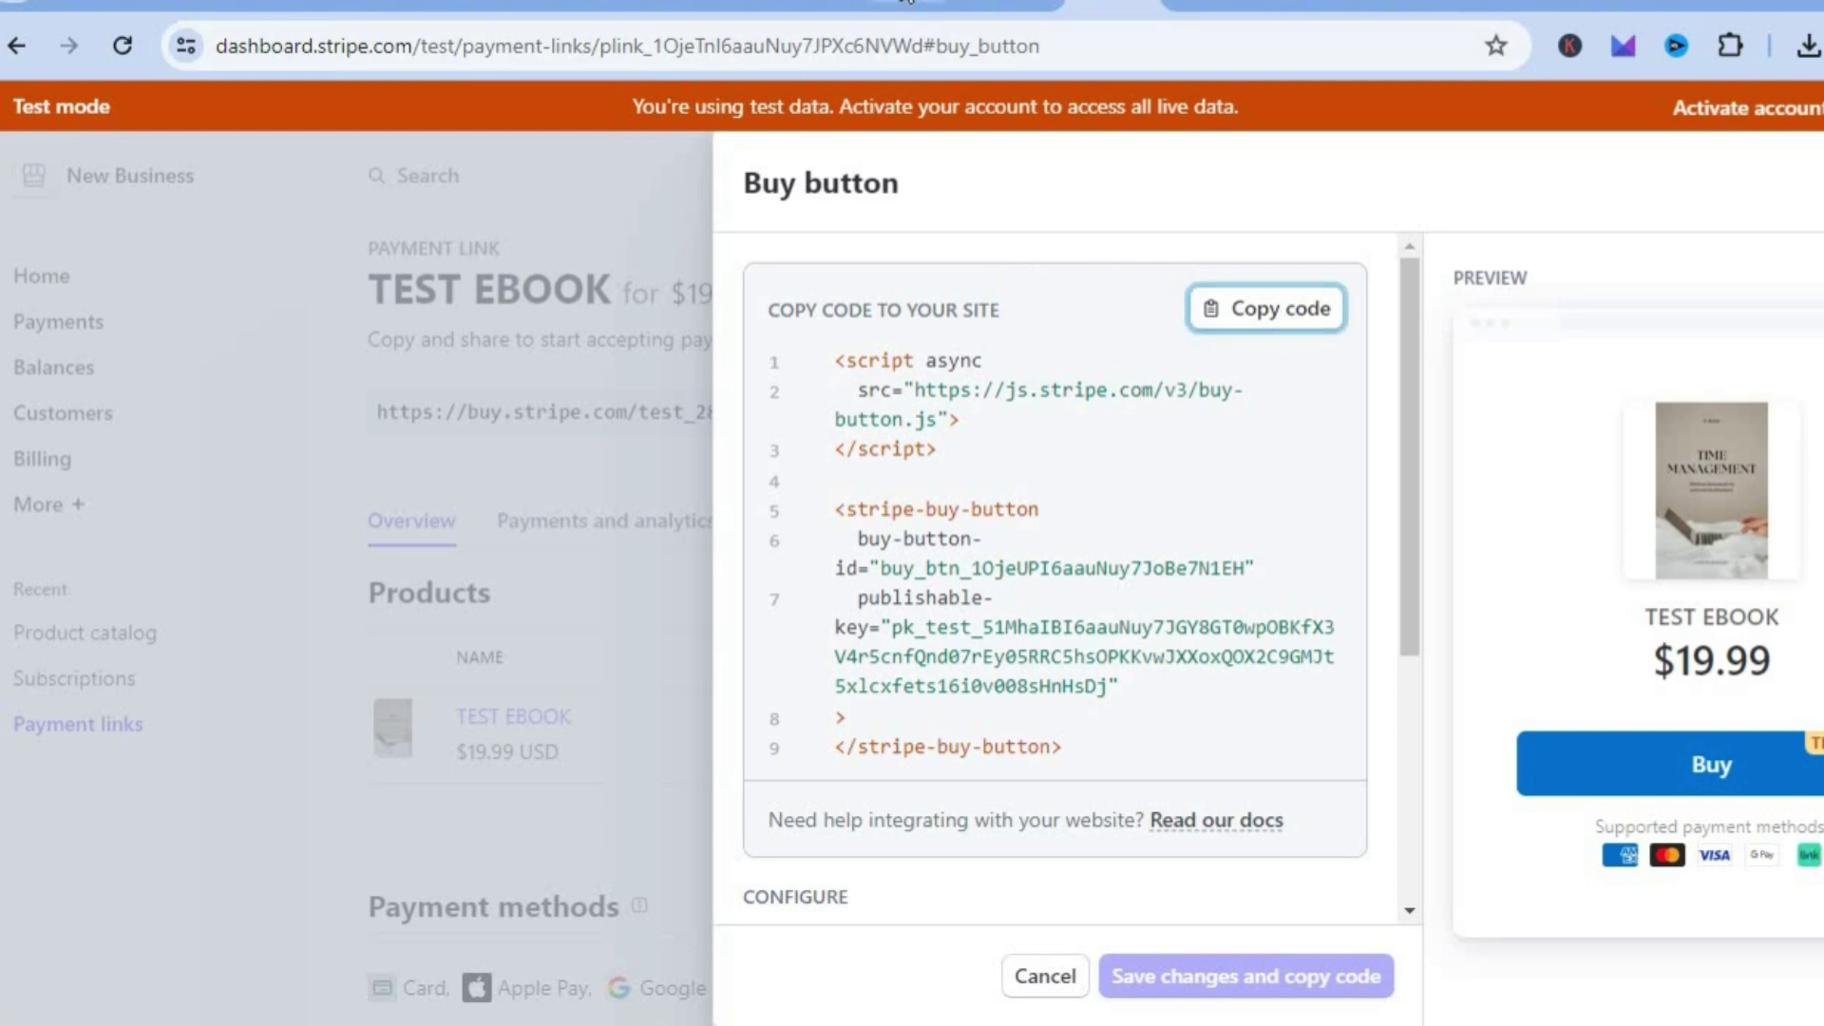
pyautogui.click(905, 4)
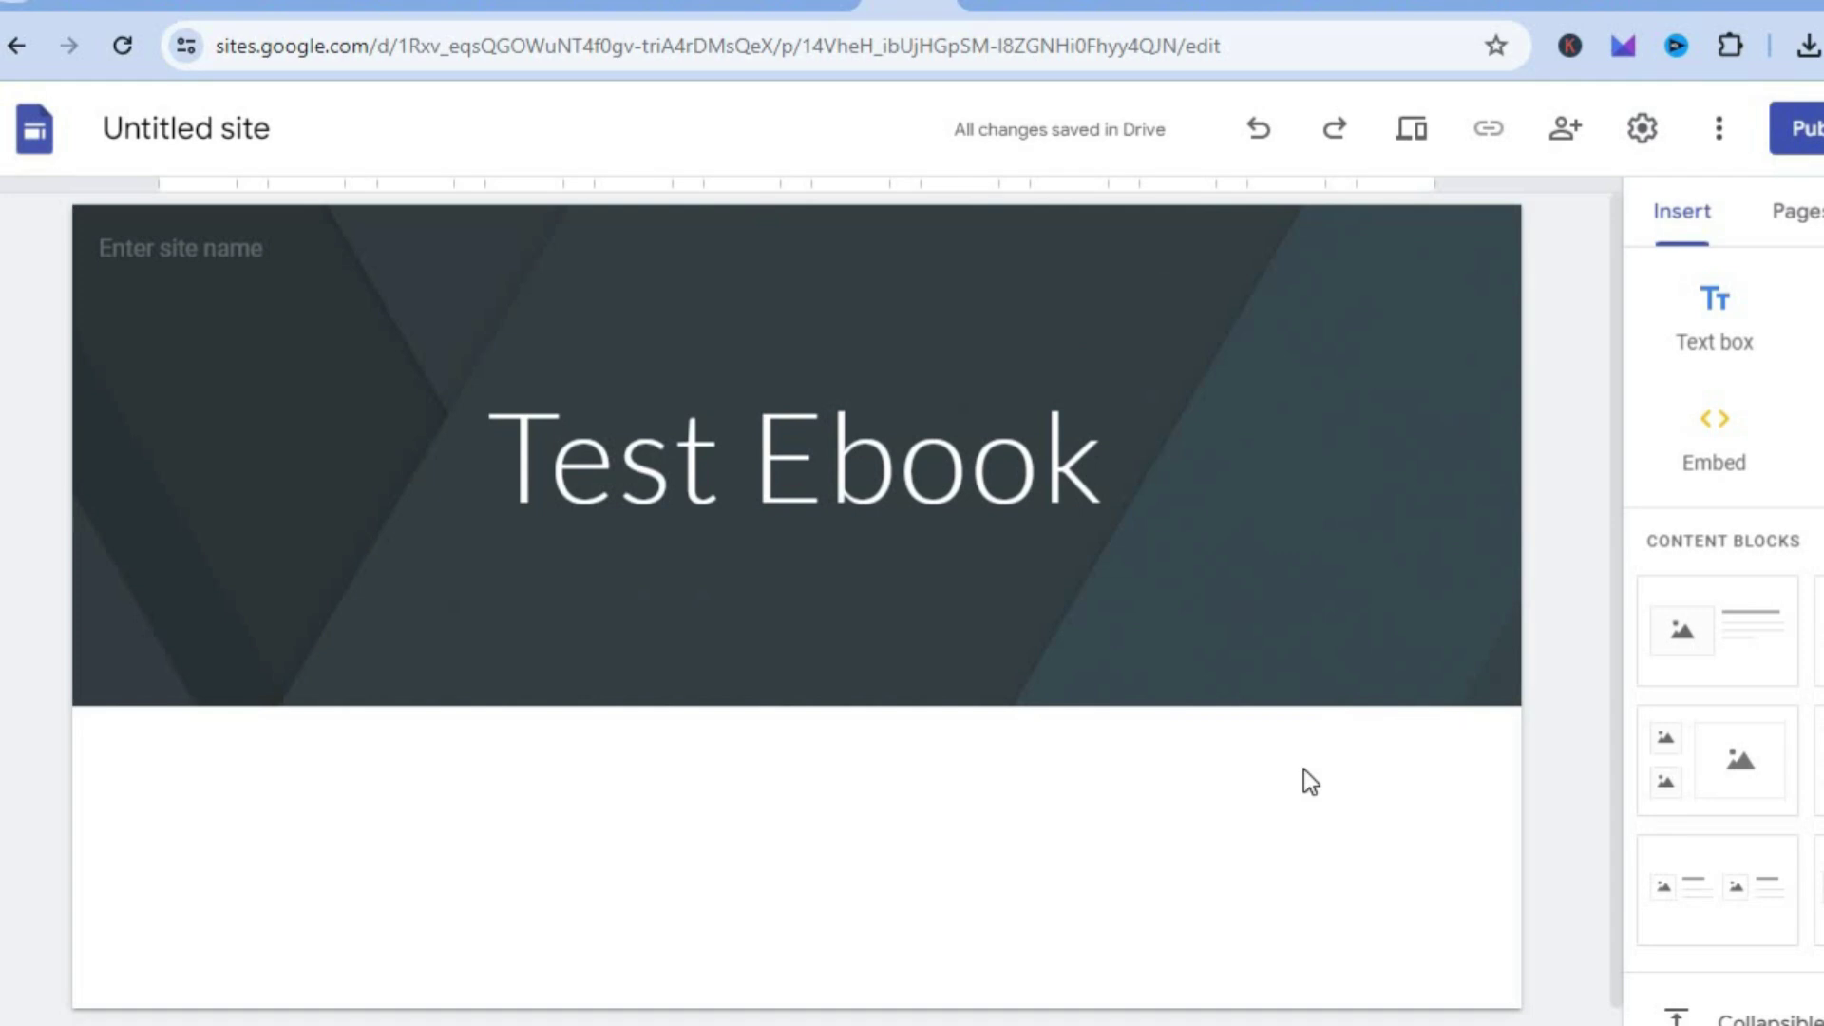
# - Insert the copied Stripe buy-button code as an embed-code block on the Test Ebook page
pyautogui.click(1735, 435)
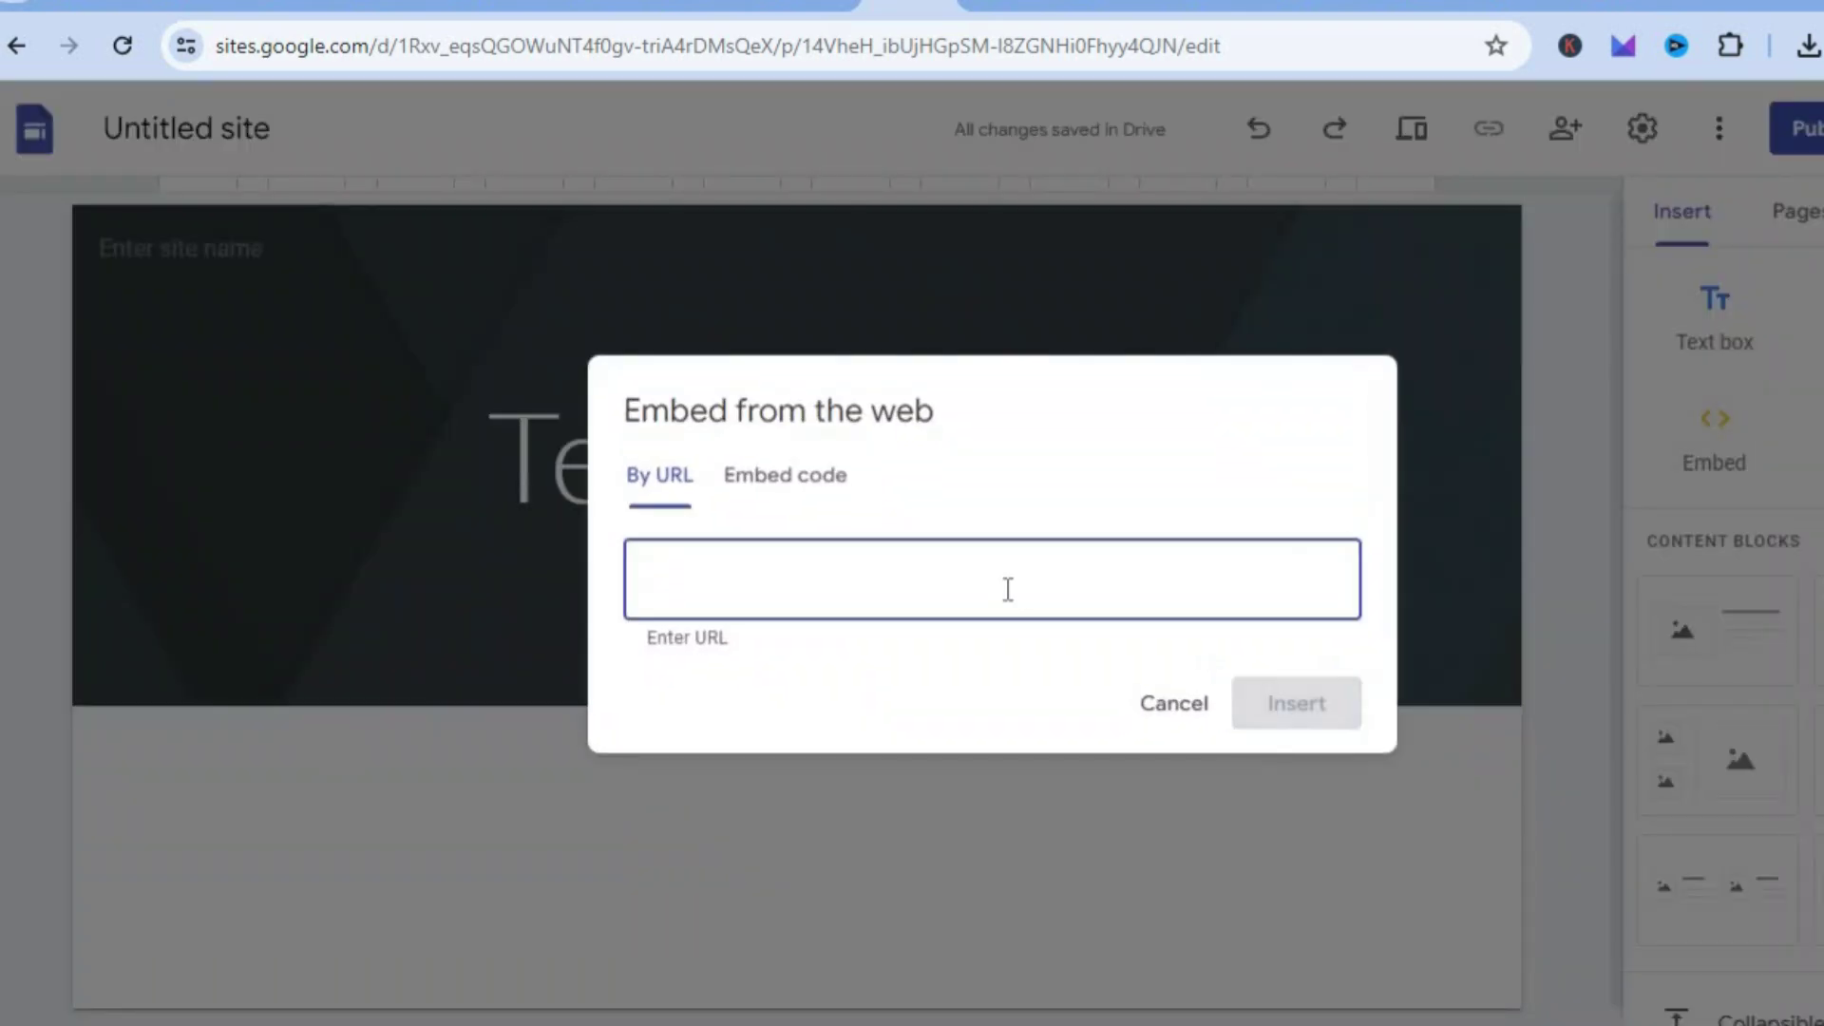
pyautogui.click(815, 492)
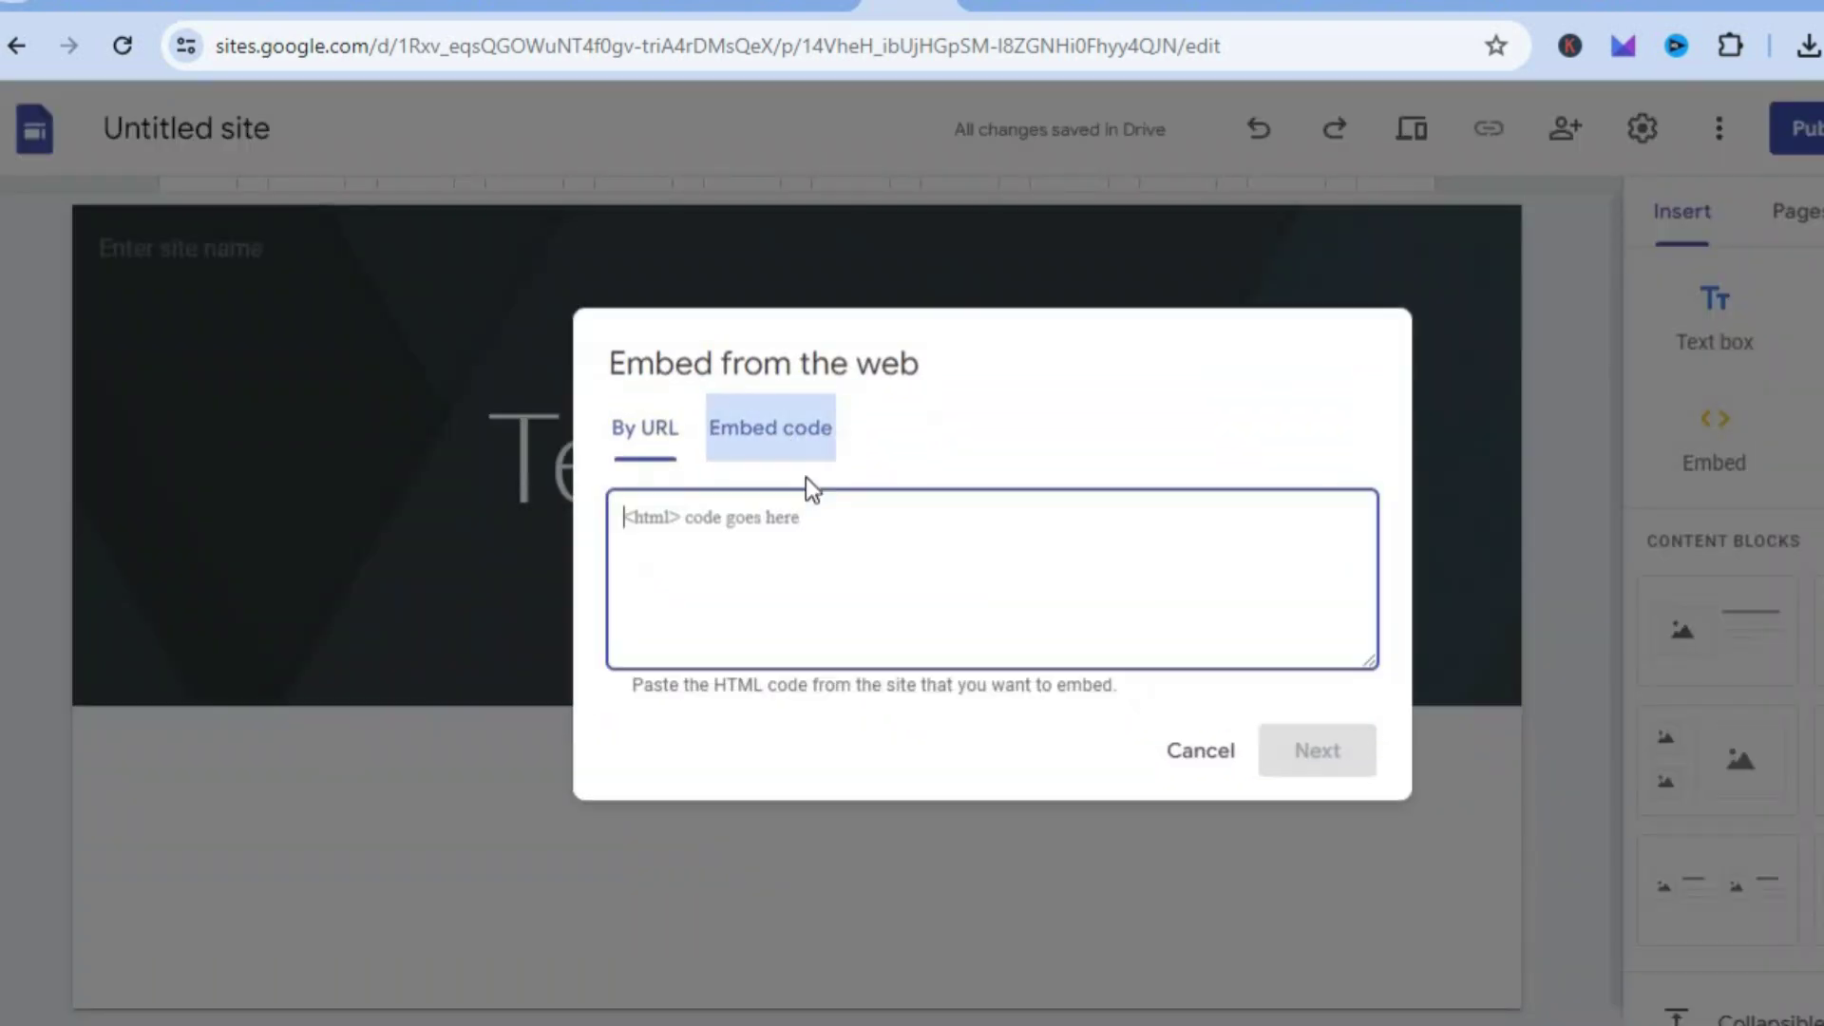
pyautogui.rightClick(792, 530)
pyautogui.click(858, 305)
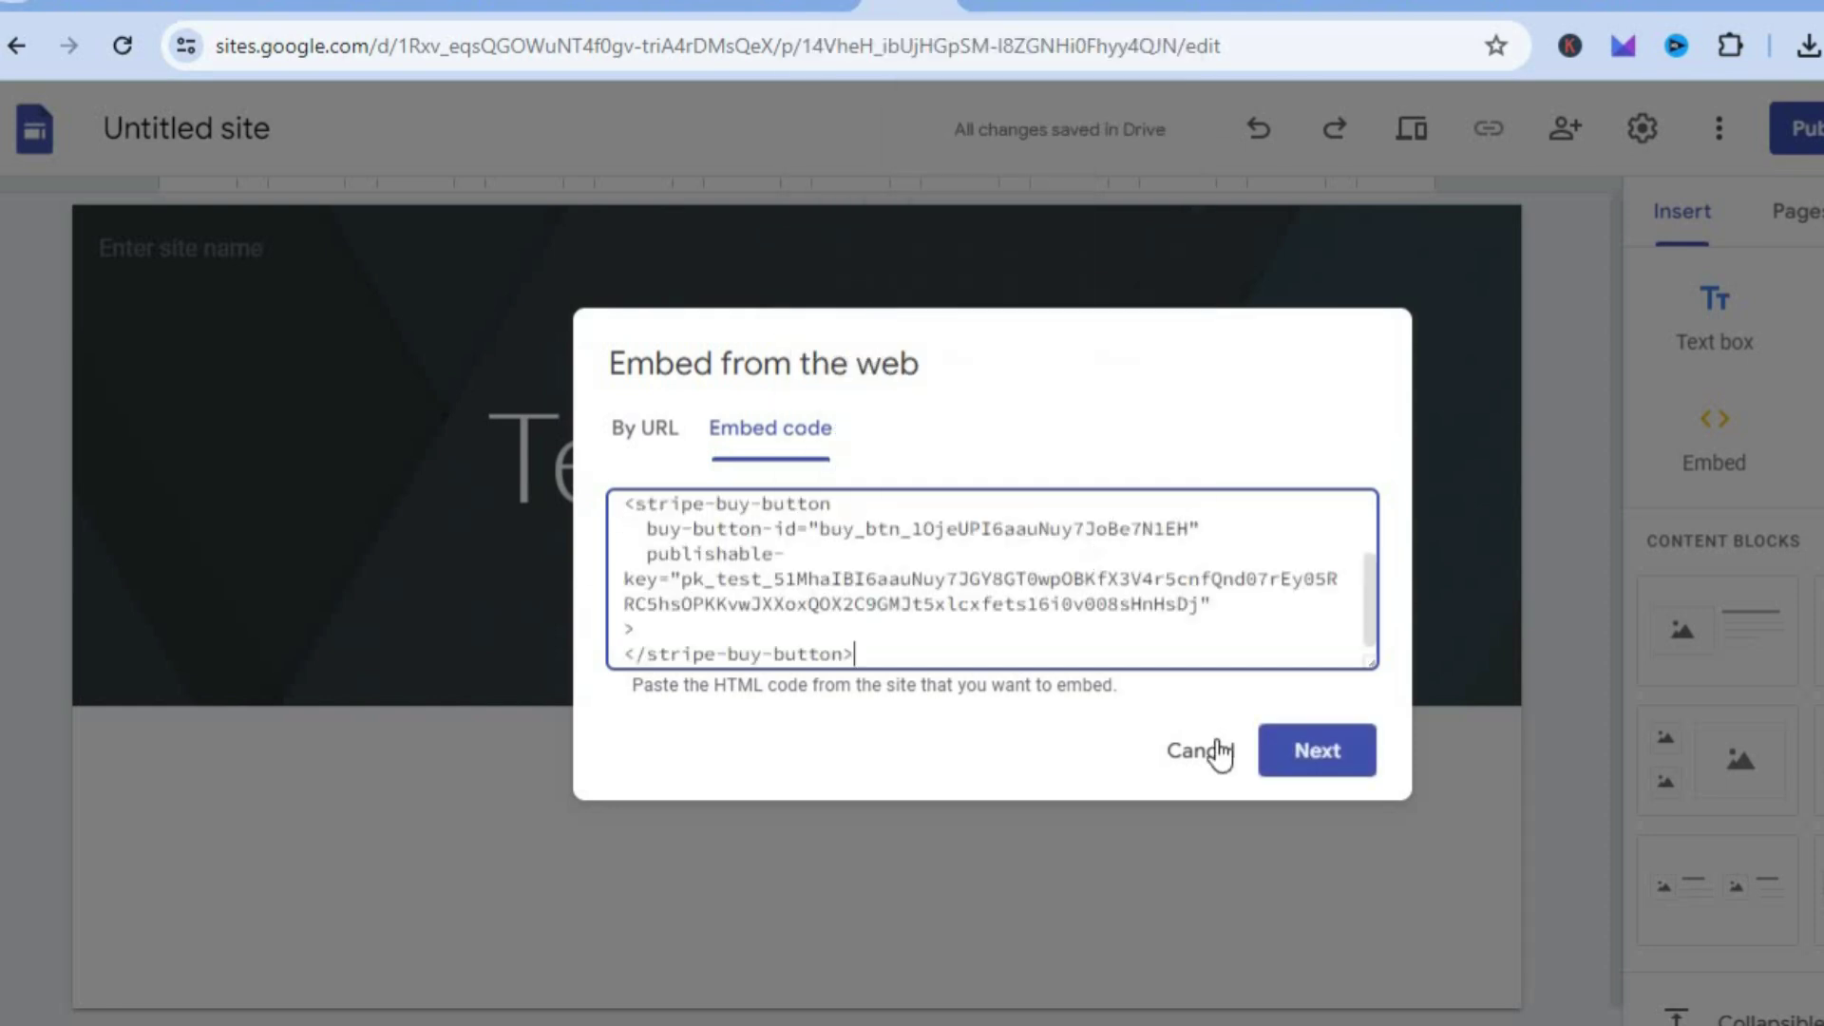
pyautogui.click(1354, 746)
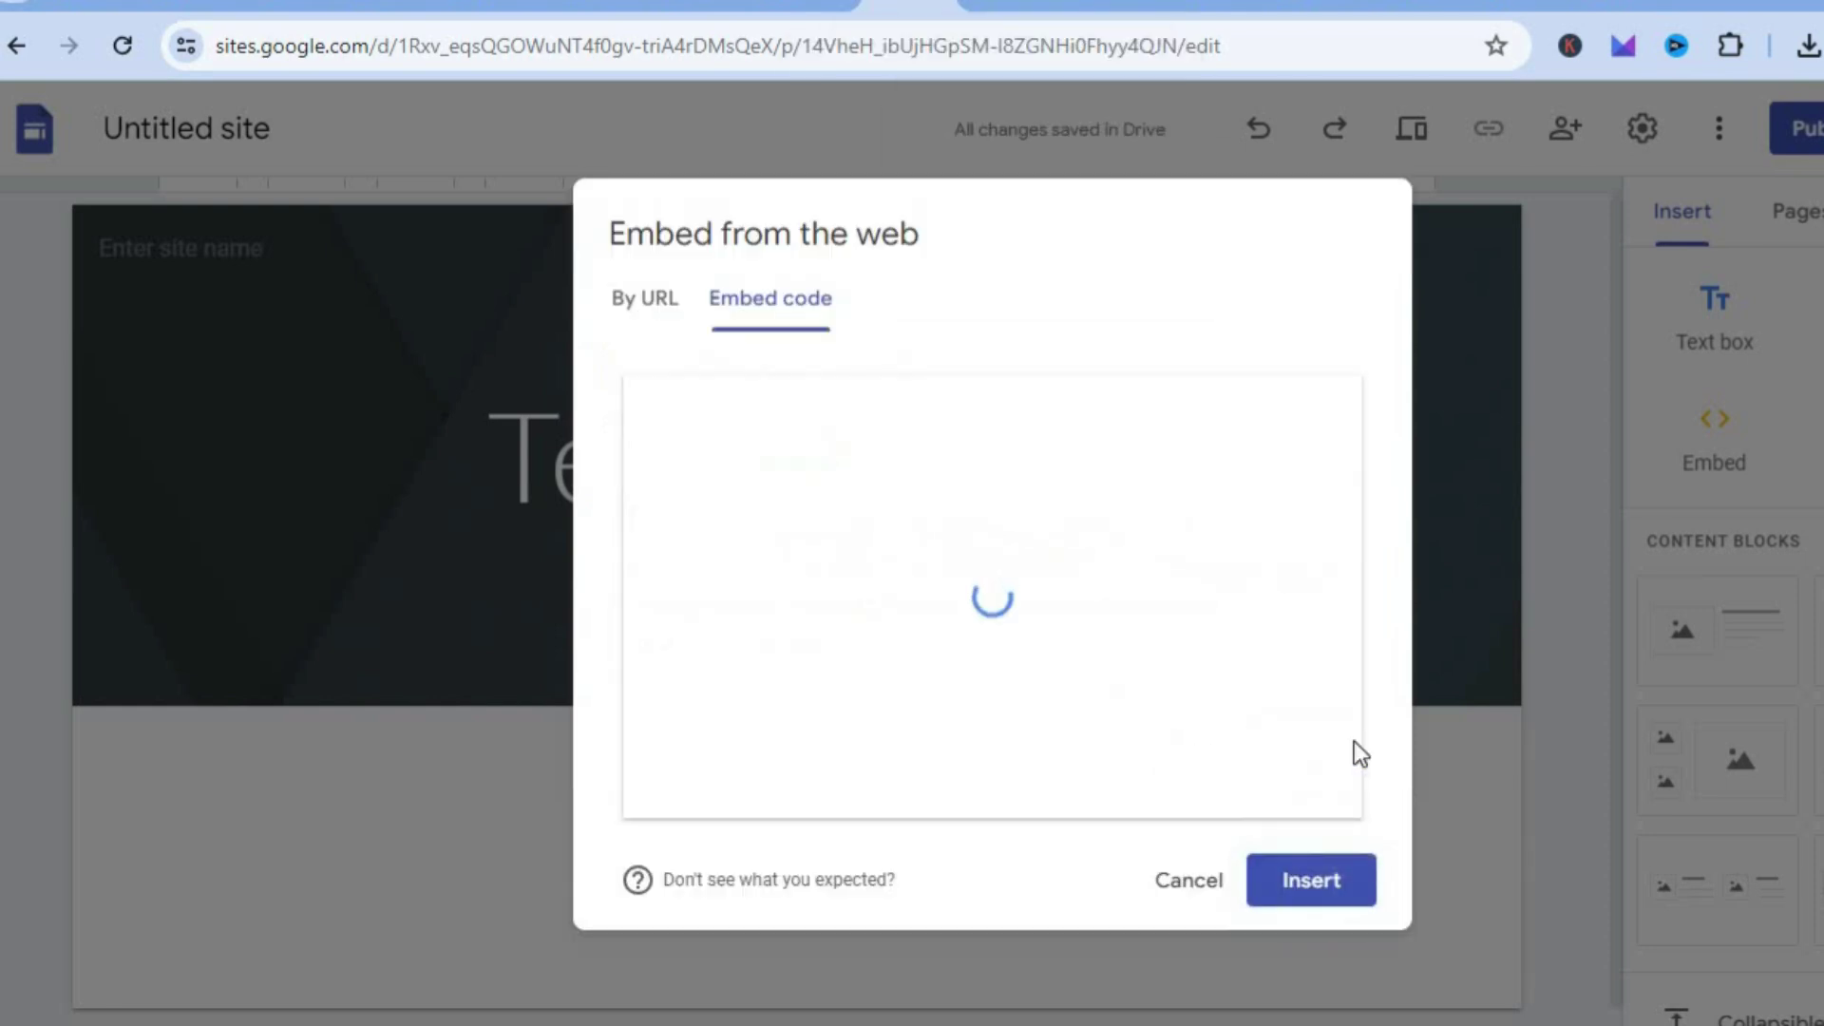
pyautogui.click(1321, 889)
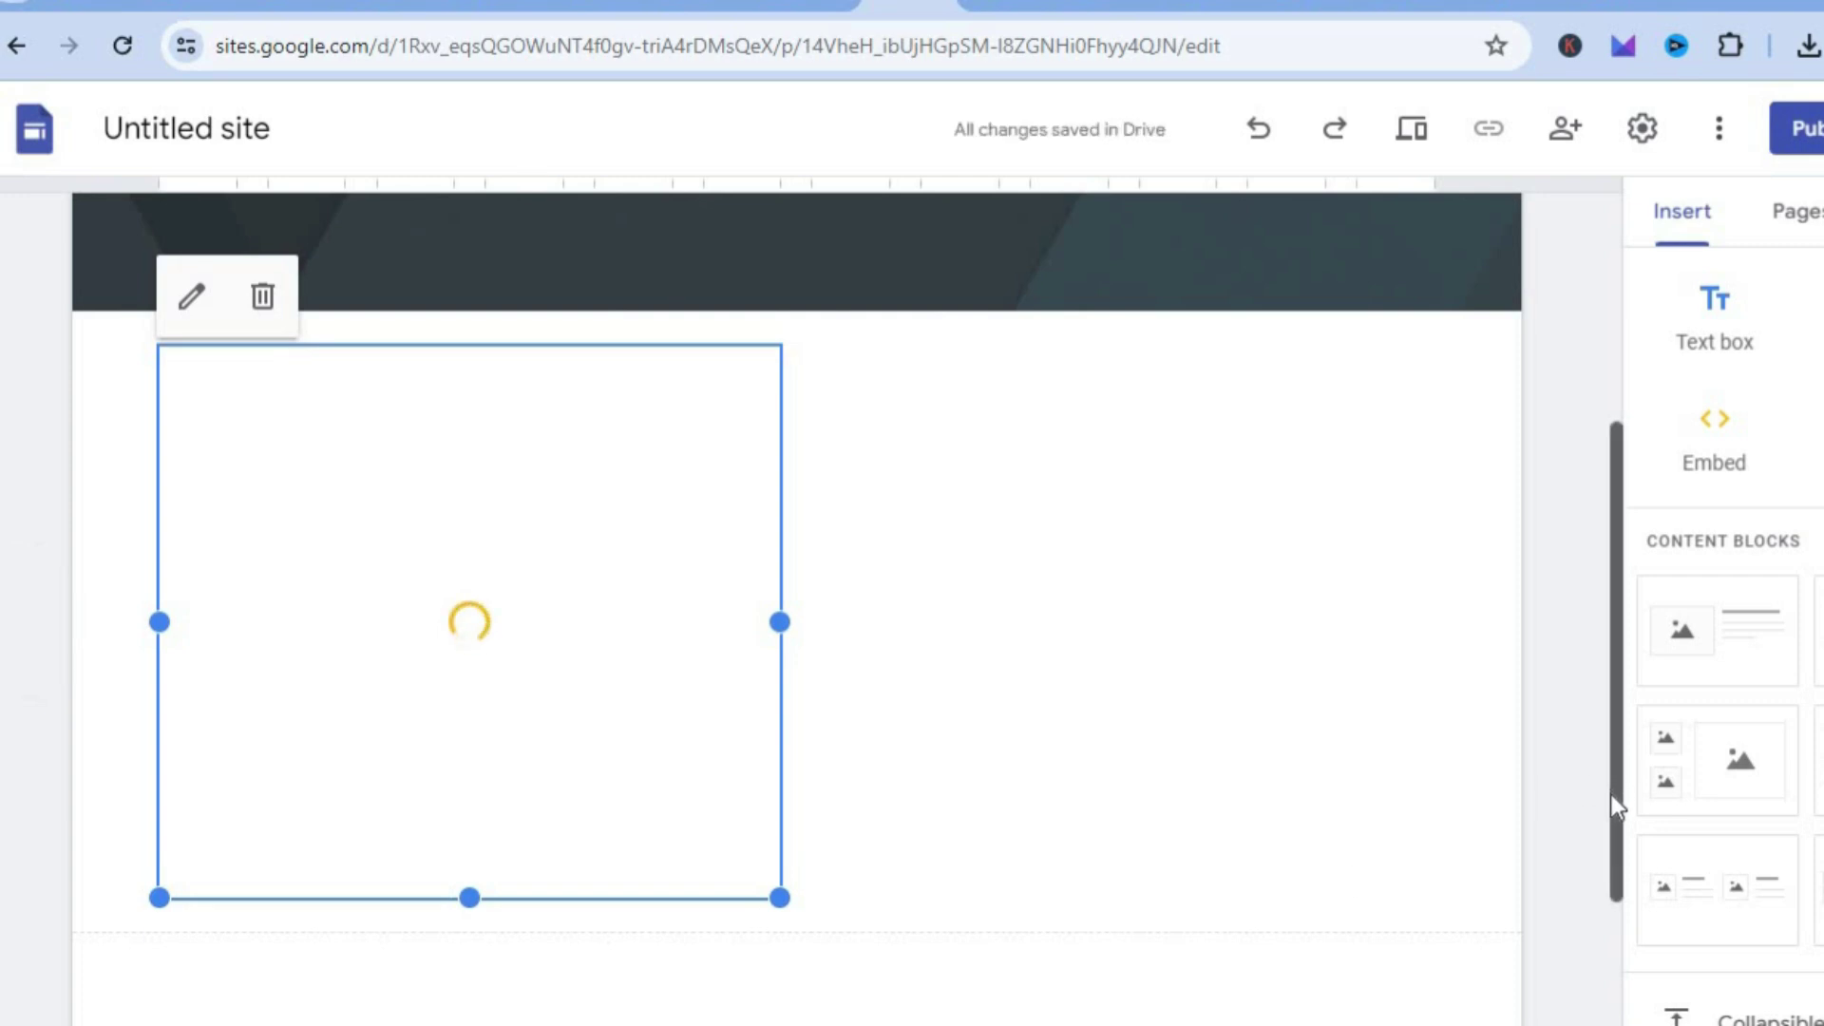
# - Widen and heighten the buy-button embed block so the full $19.99 TEST EBOOK card shows
pyautogui.scroll(-1, 1610, 797)
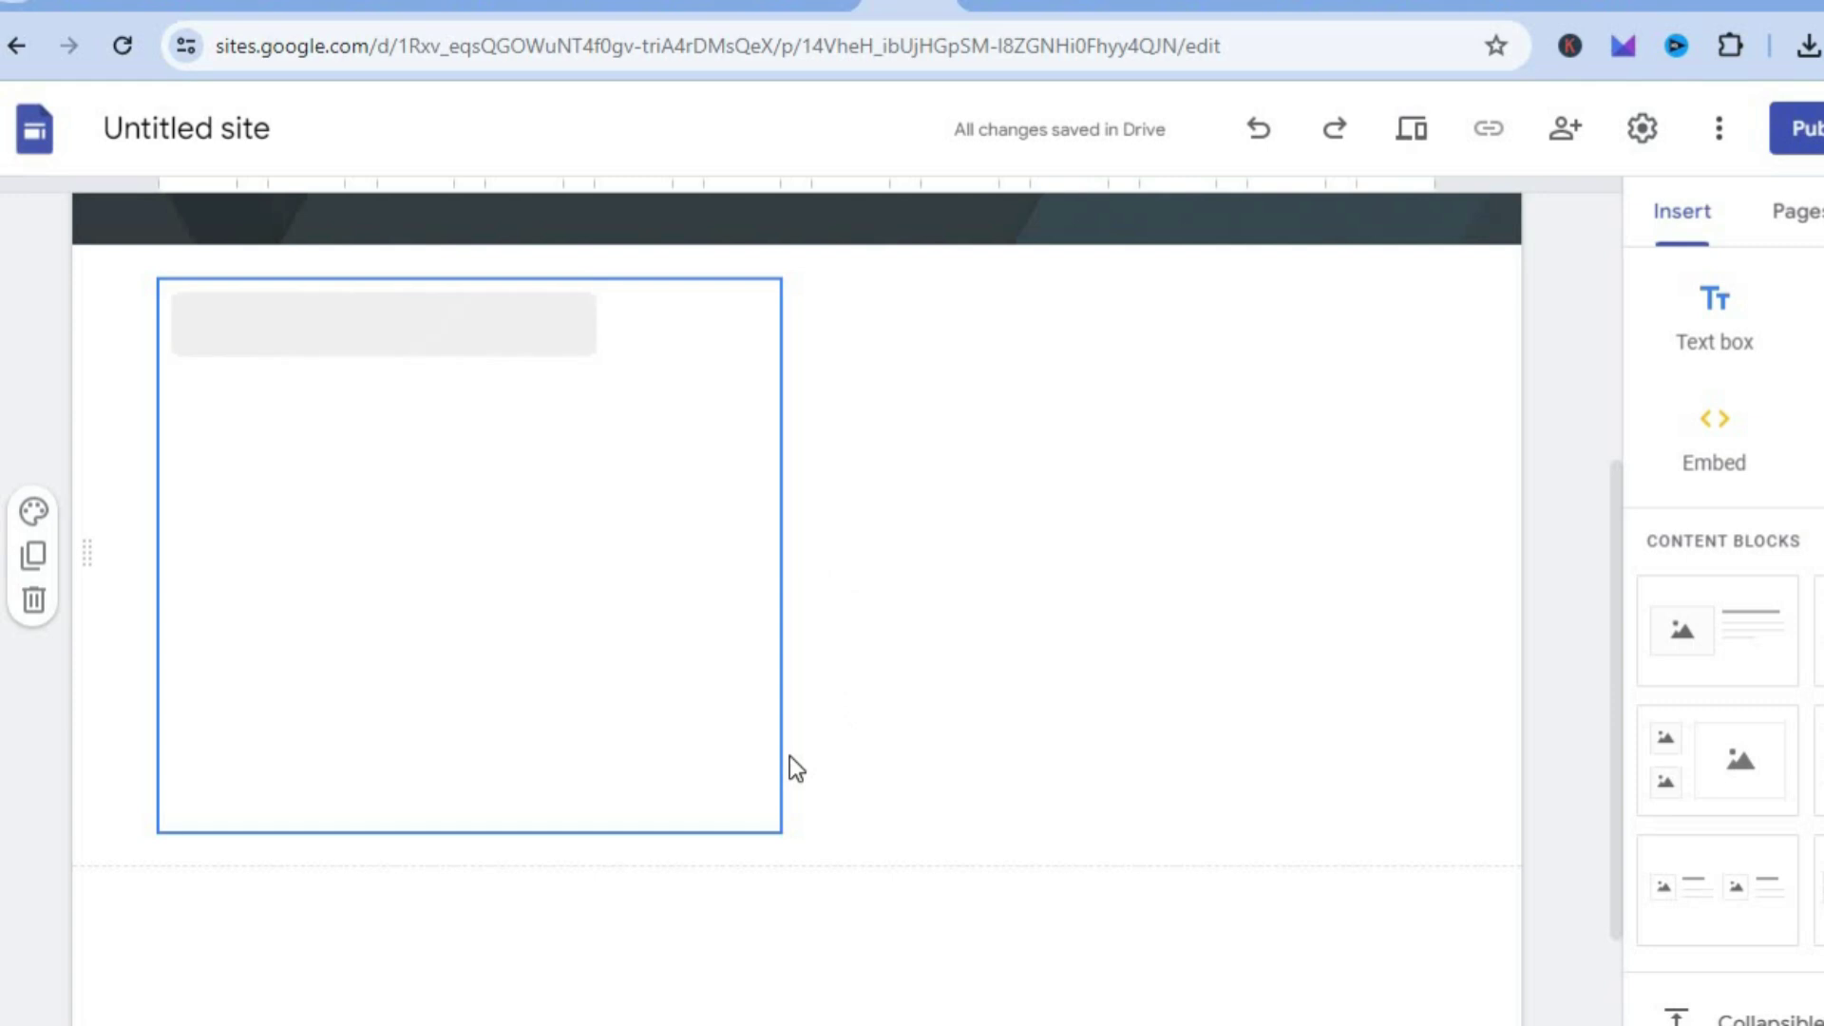
pyautogui.click(651, 695)
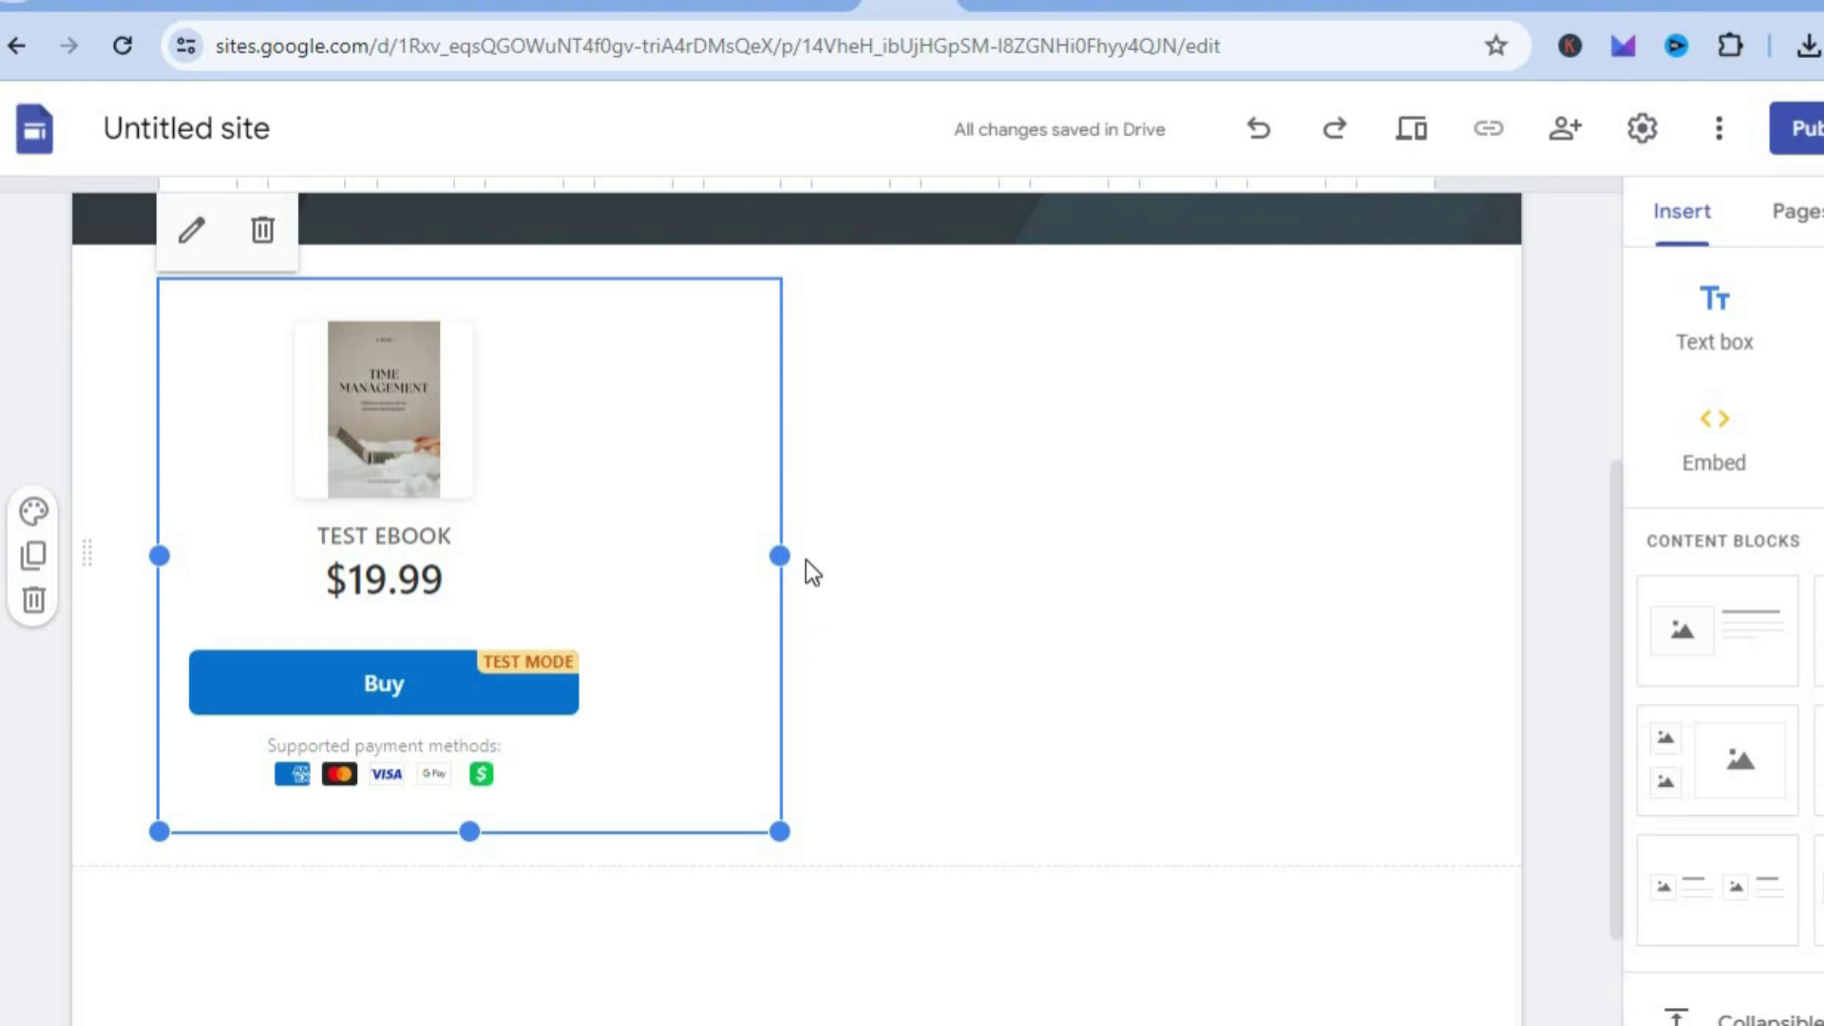
pyautogui.moveTo(779, 555); pyautogui.dragTo(893, 554)
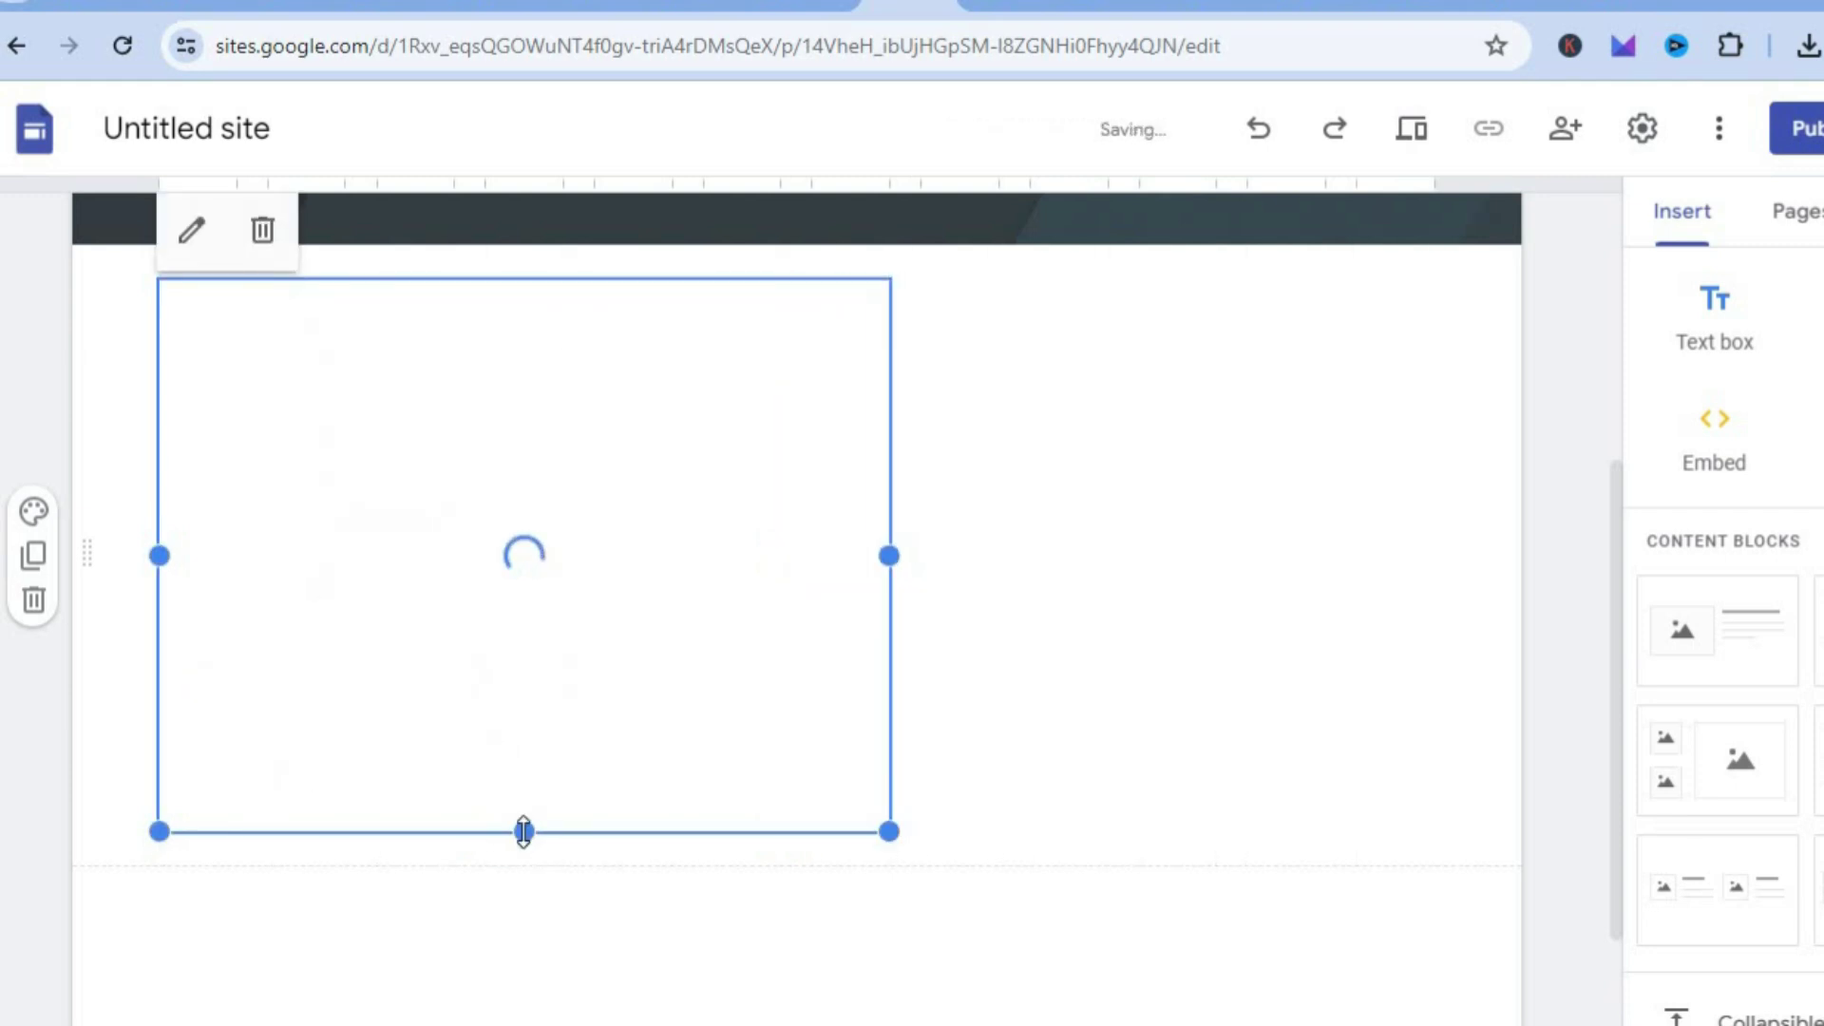
pyautogui.moveTo(522, 842); pyautogui.dragTo(506, 985)
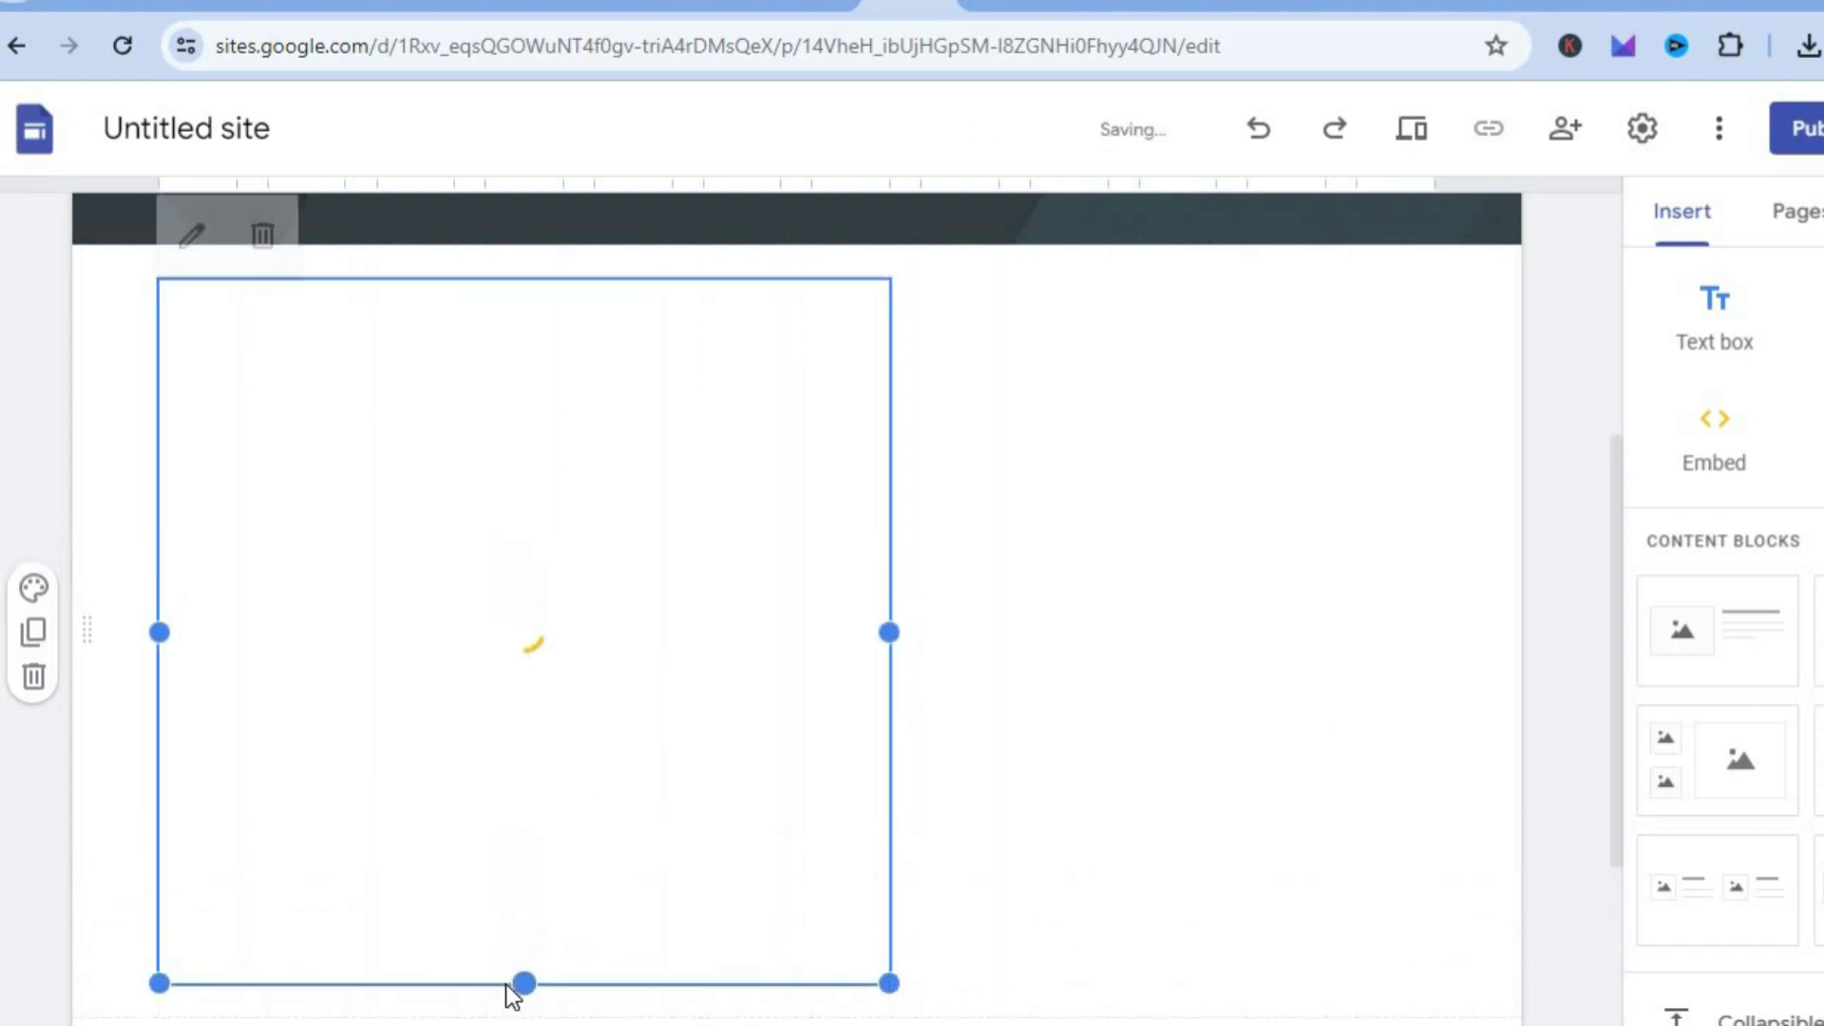